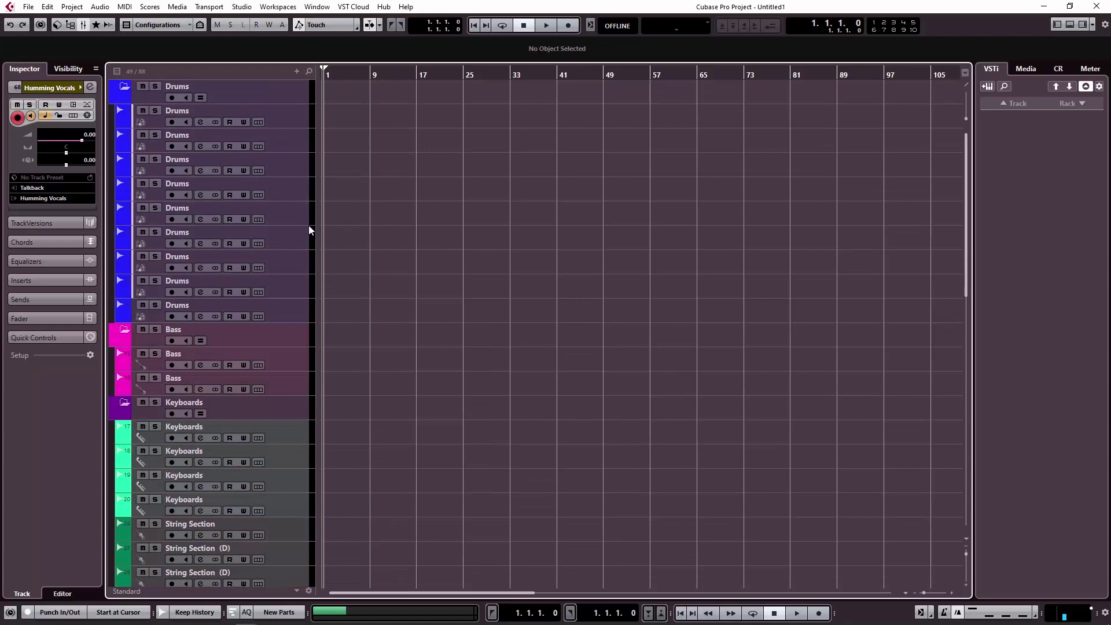
Examine the template's channels in the MixConsole and its instrument groups in the project track list.
{"action": "key", "text": "F3"}
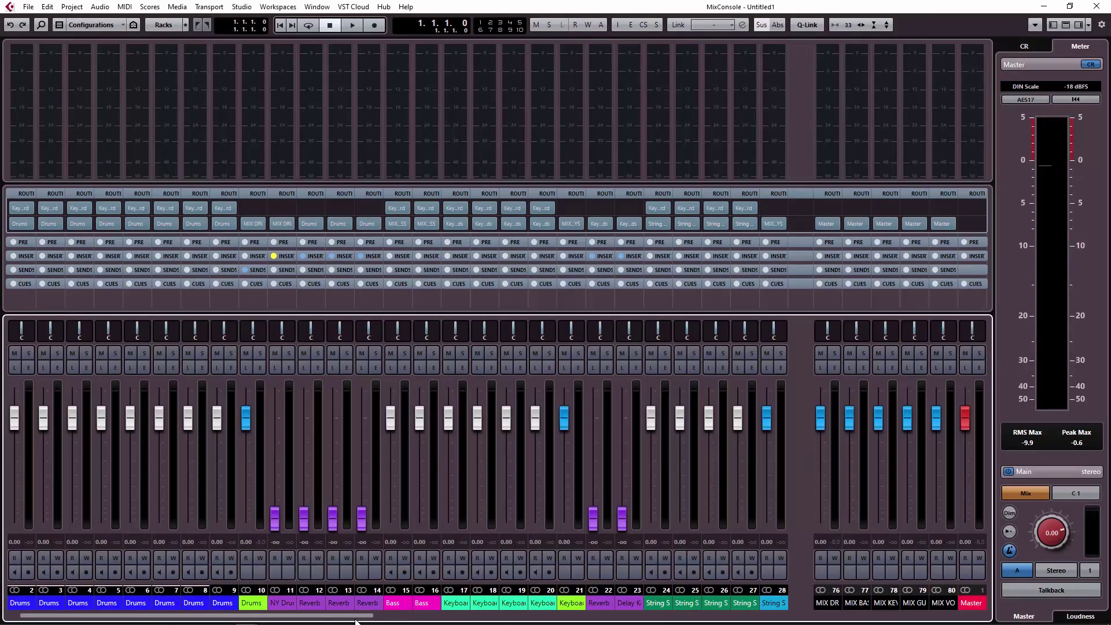
{"action": "scroll", "coordinate": [355, 621], "scroll_direction": "right", "scroll_amount": 5}
{"action": "scroll", "coordinate": [355, 621], "scroll_direction": "right", "scroll_amount": 5}
{"action": "scroll", "coordinate": [355, 621], "scroll_direction": "left", "scroll_amount": 5}
{"action": "key", "text": "alt+Tab"}
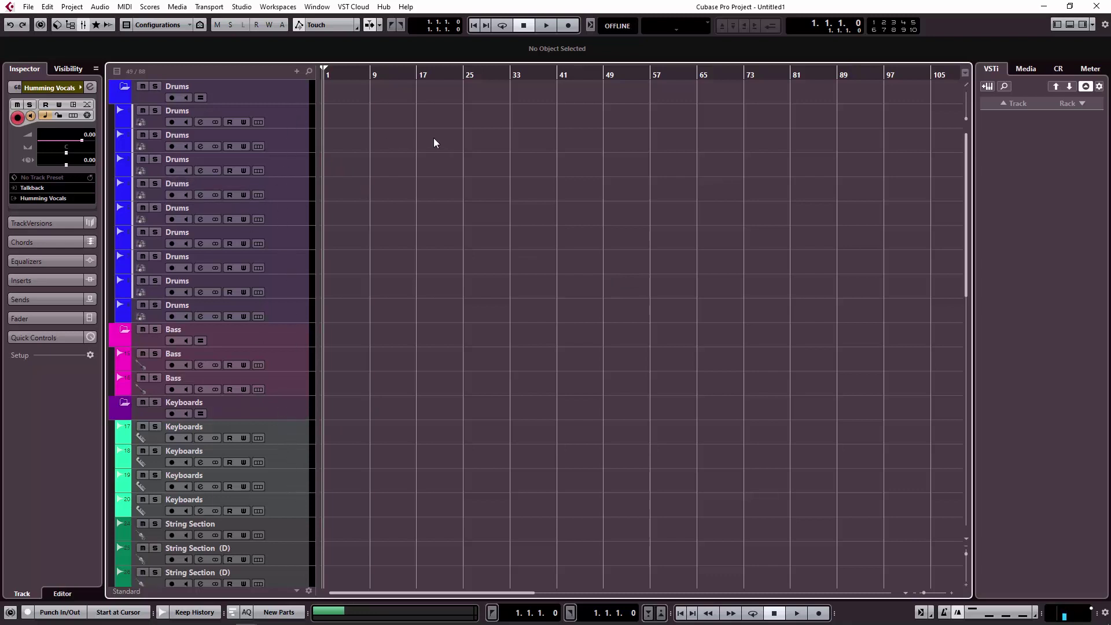
{"action": "scroll", "coordinate": [270, 121], "scroll_direction": "down", "scroll_amount": 5}
{"action": "scroll", "coordinate": [277, 174], "scroll_direction": "down", "scroll_amount": 10}
{"action": "scroll", "coordinate": [283, 238], "scroll_direction": "up", "scroll_amount": 15}
Divide the track list and enlarge the empty upper section above the template's Drums folder.
{"action": "left_click", "coordinate": [967, 83]}
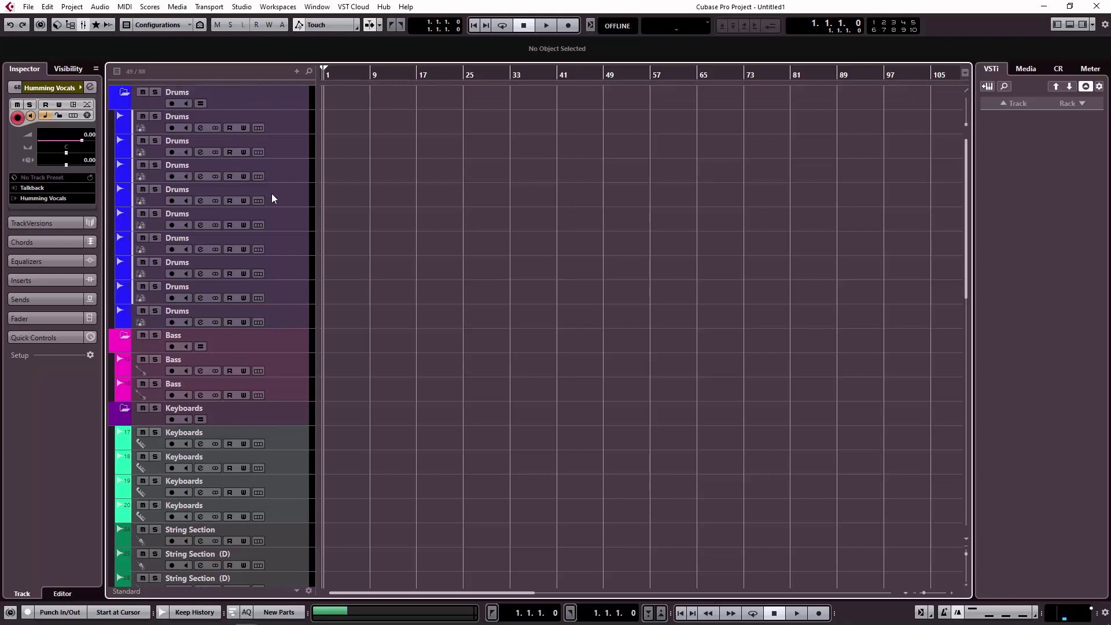
{"action": "left_click_drag", "start_coordinate": [295, 85], "coordinate": [295, 185]}
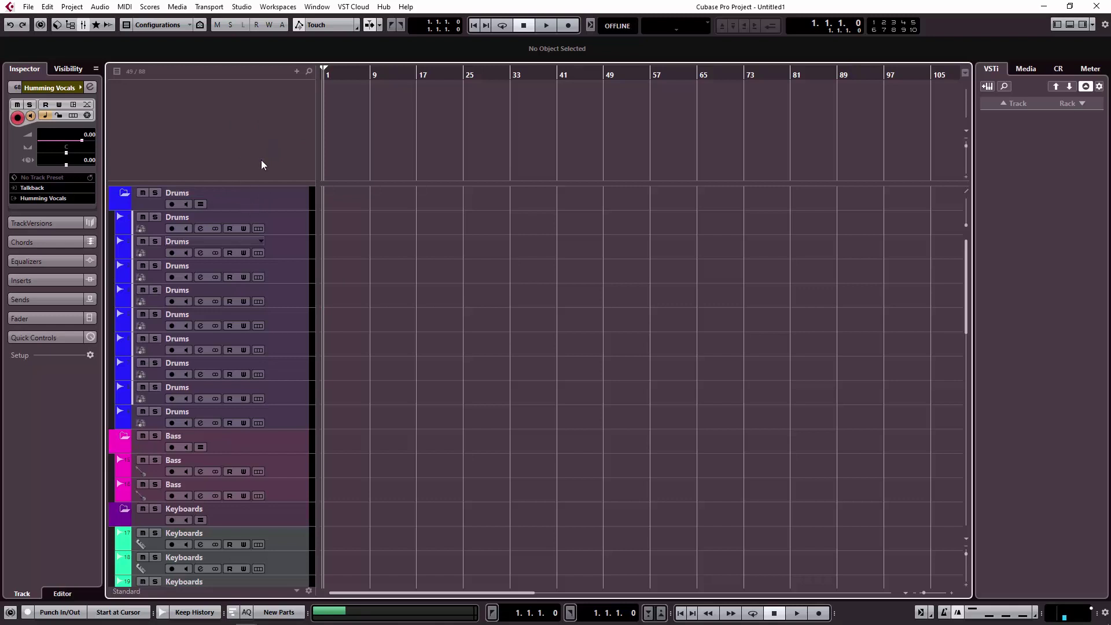
{"action": "scroll", "coordinate": [292, 365], "scroll_direction": "down", "scroll_amount": 15}
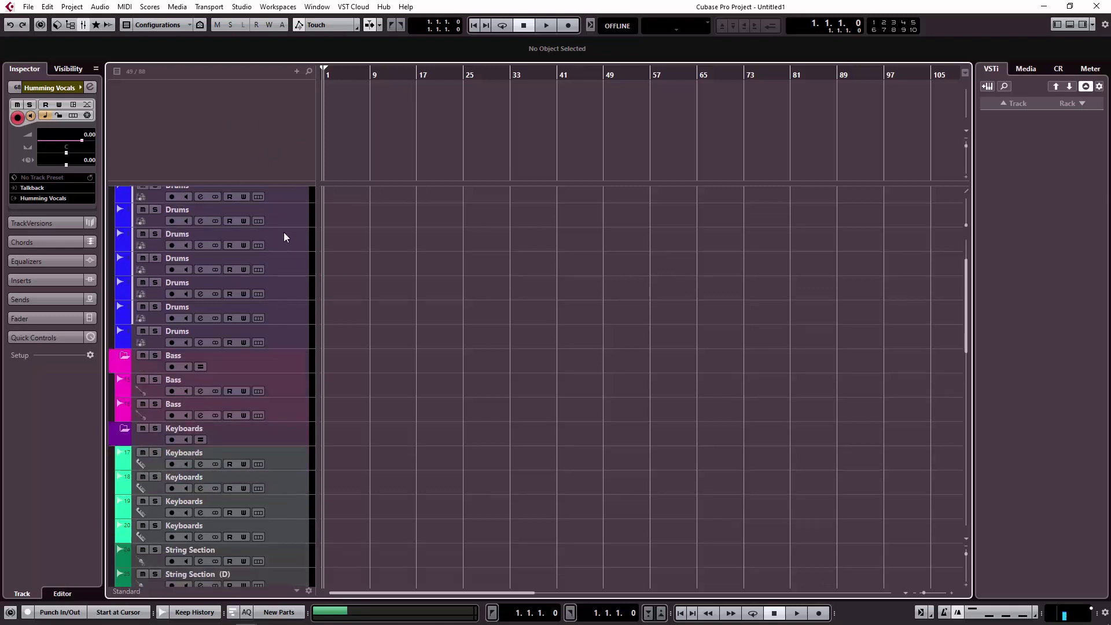
{"action": "scroll", "coordinate": [291, 311], "scroll_direction": "up", "scroll_amount": 15}
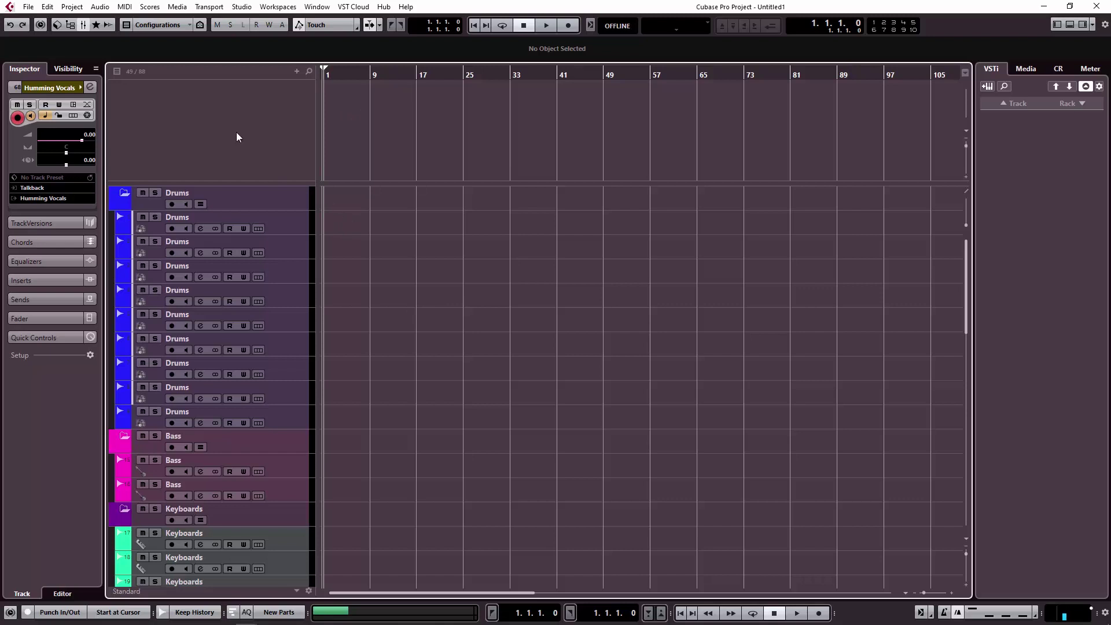
Start an audio file import, browse to E:\MY\new song\w, and widen the name column to read the full file names.
{"action": "double_click", "coordinate": [219, 193]}
{"action": "left_click", "coordinate": [30, 7]}
{"action": "mouse_move", "coordinate": [79, 173]}
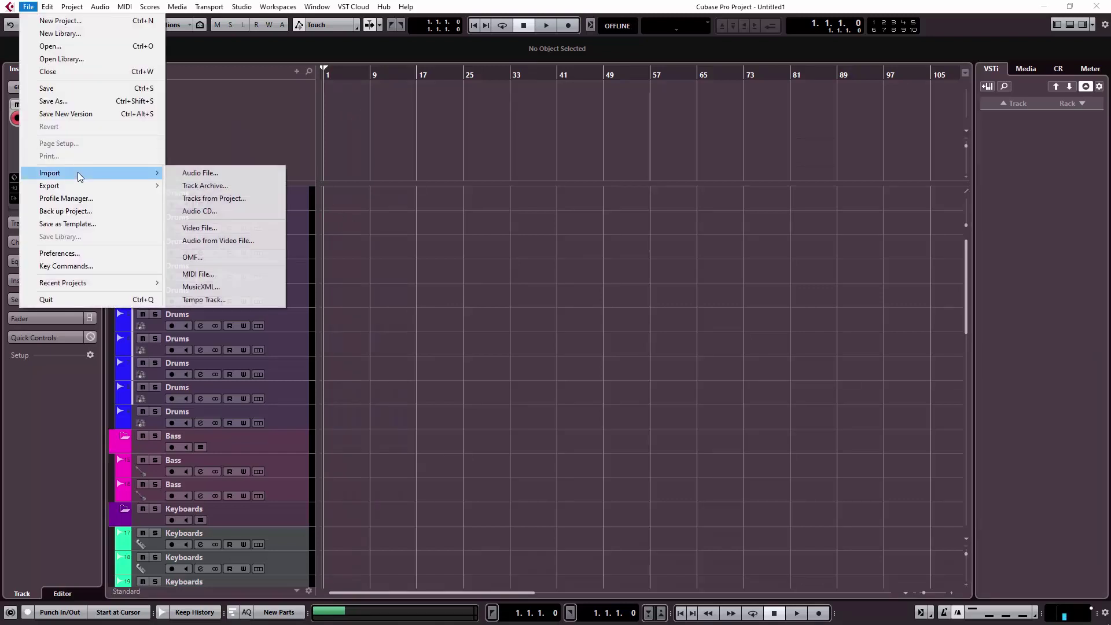
{"action": "left_click", "coordinate": [208, 174]}
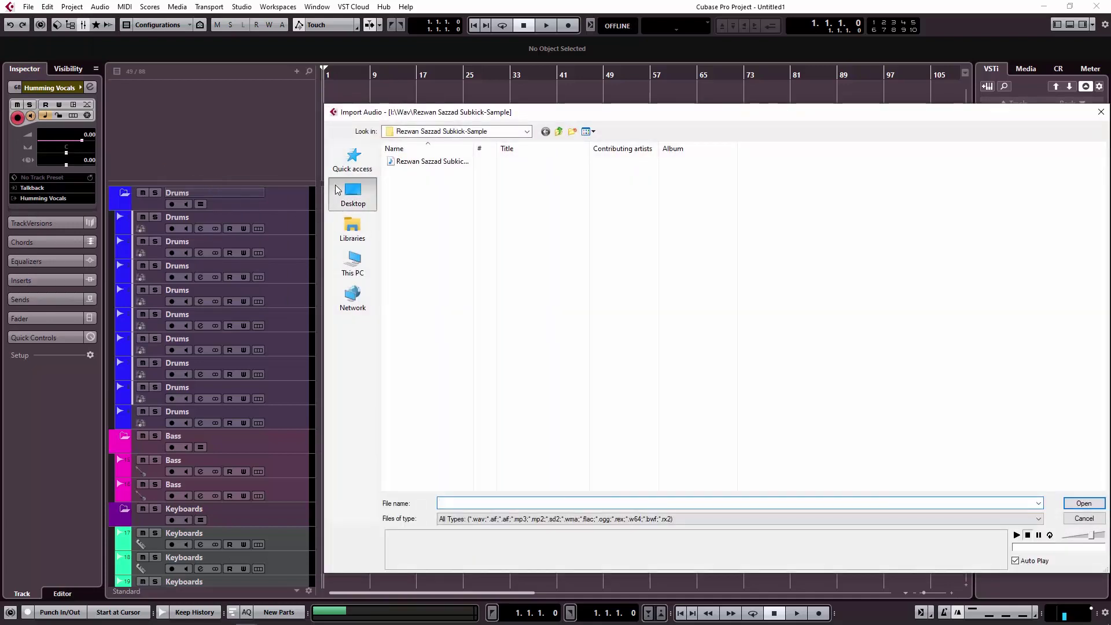
{"action": "left_click", "coordinate": [352, 194]}
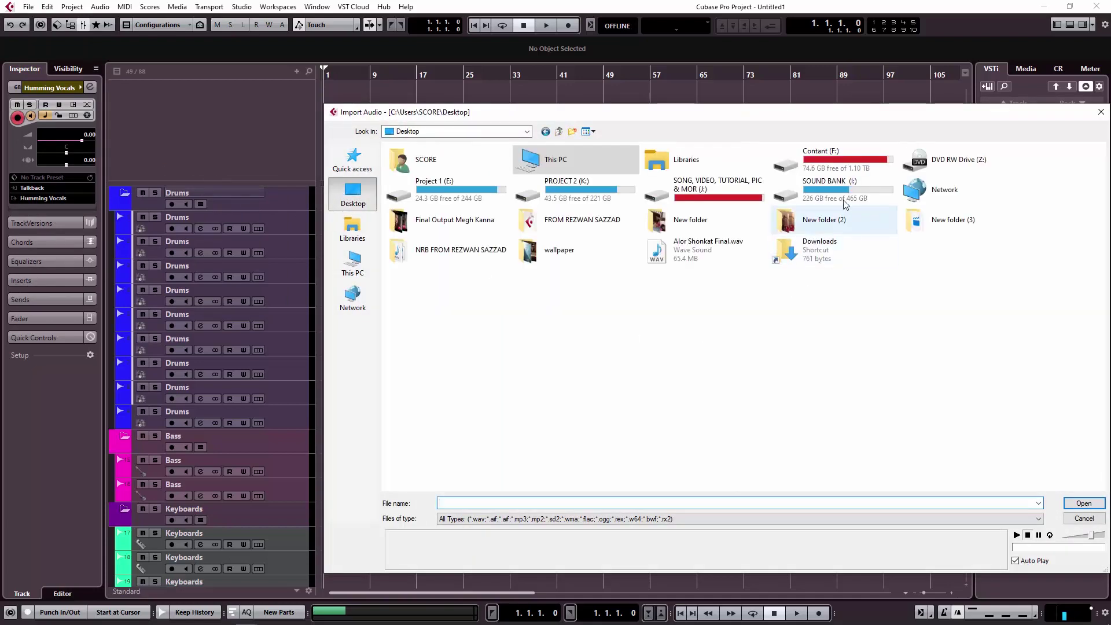
{"action": "double_click", "coordinate": [464, 189]}
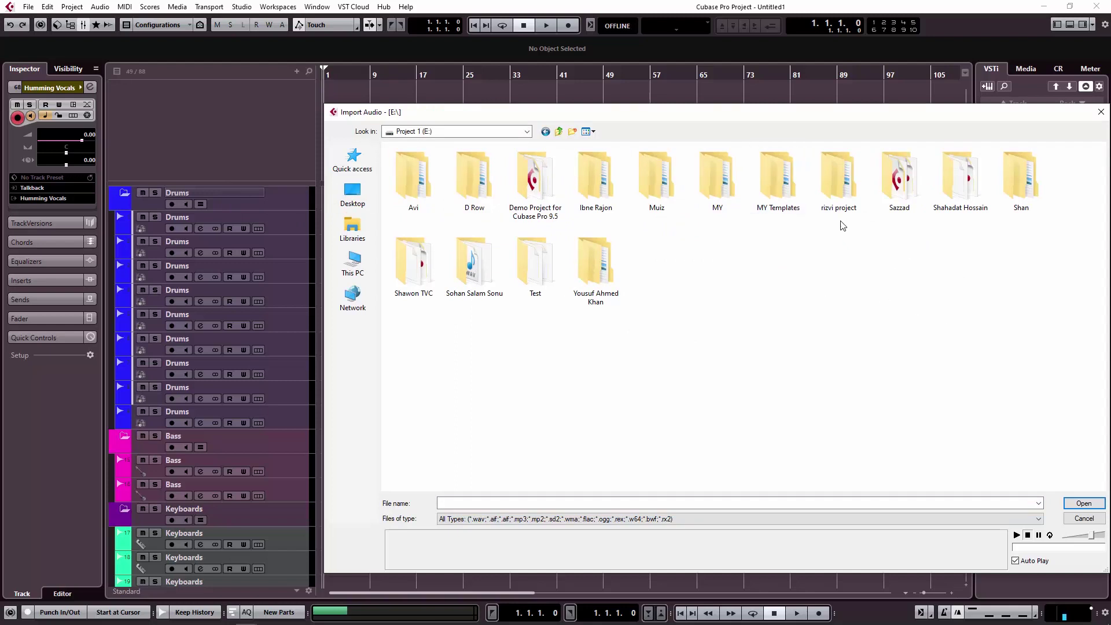
{"action": "double_click", "coordinate": [714, 179]}
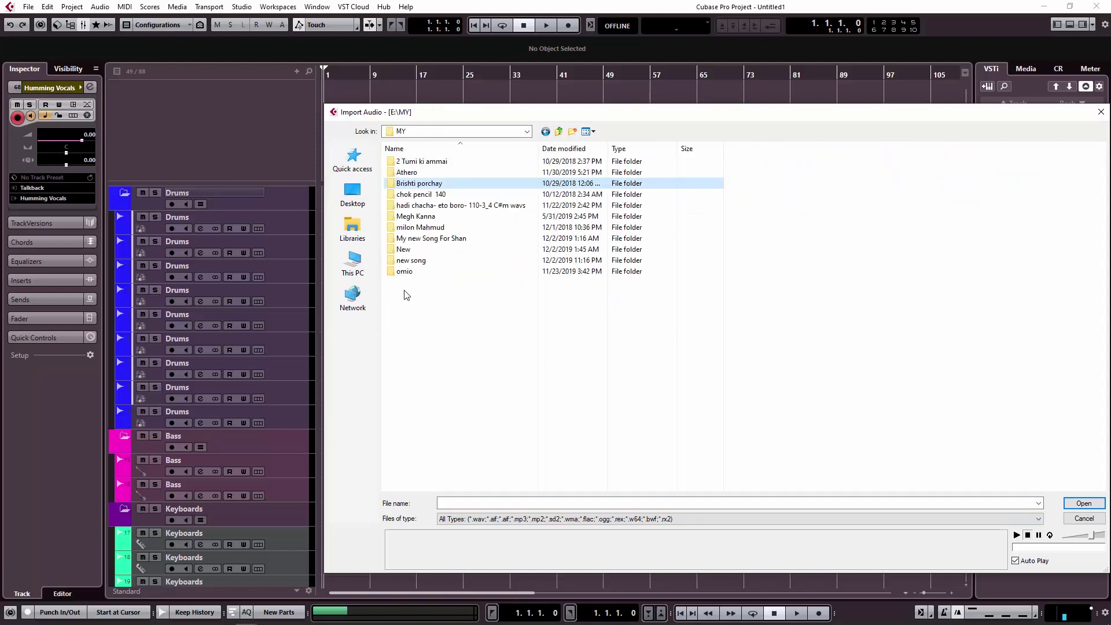
{"action": "double_click", "coordinate": [404, 250]}
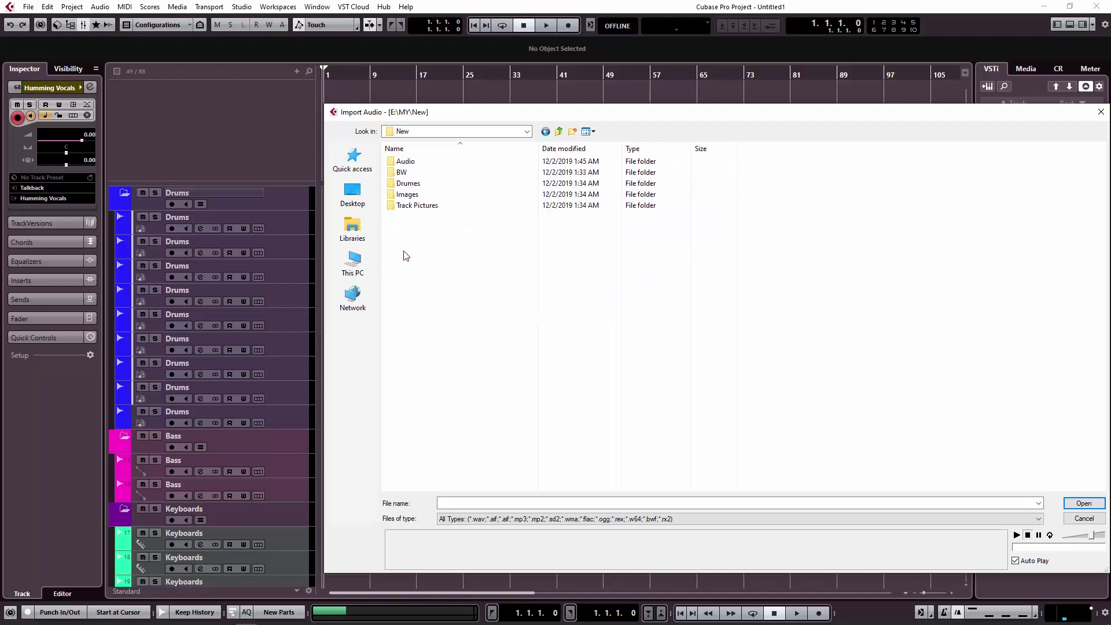
{"action": "key", "text": "BackSpace"}
{"action": "double_click", "coordinate": [415, 260]}
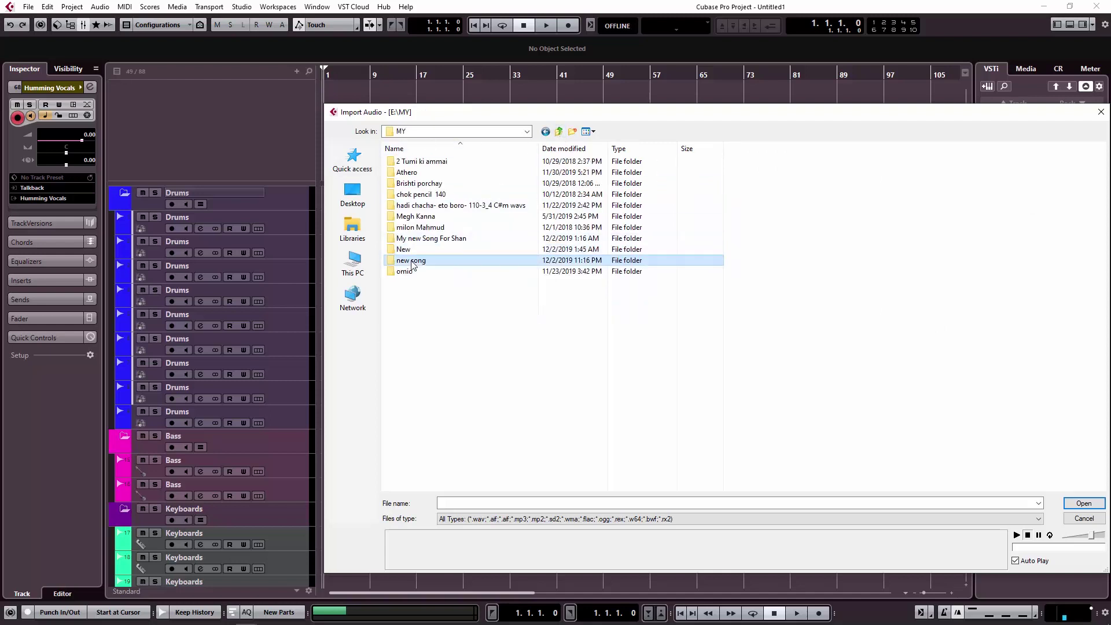
{"action": "double_click", "coordinate": [403, 173]}
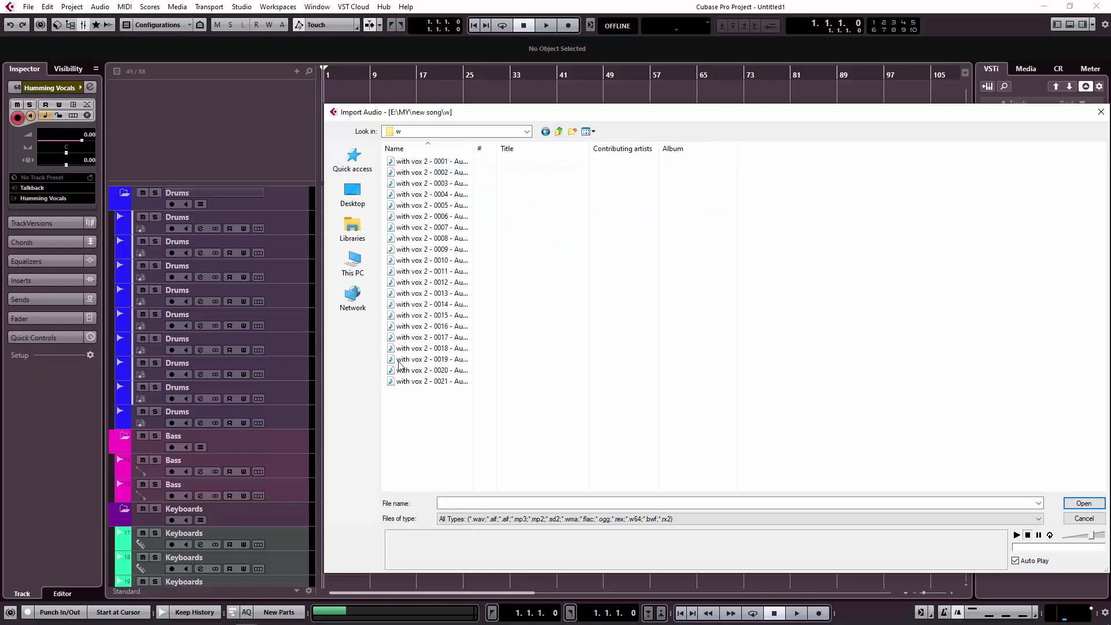
{"action": "left_click_drag", "start_coordinate": [474, 149], "coordinate": [664, 148]}
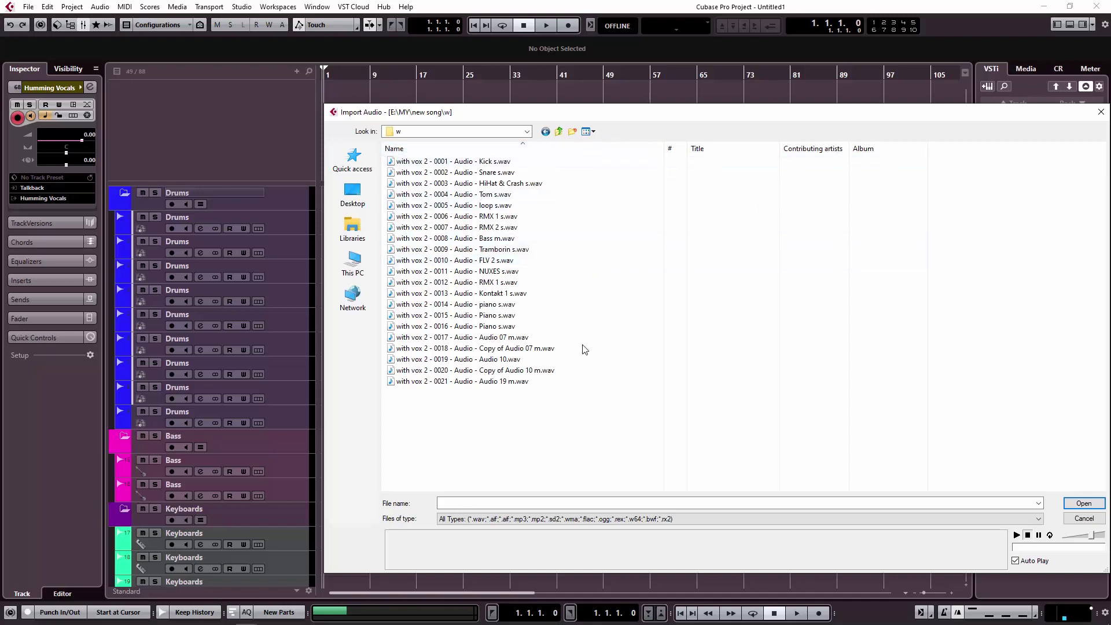
Import all the "with vox 2" WAV files onto different tracks, copying them to the working directory and converting if needed.
{"action": "left_click_drag", "start_coordinate": [454, 421], "coordinate": [248, 136]}
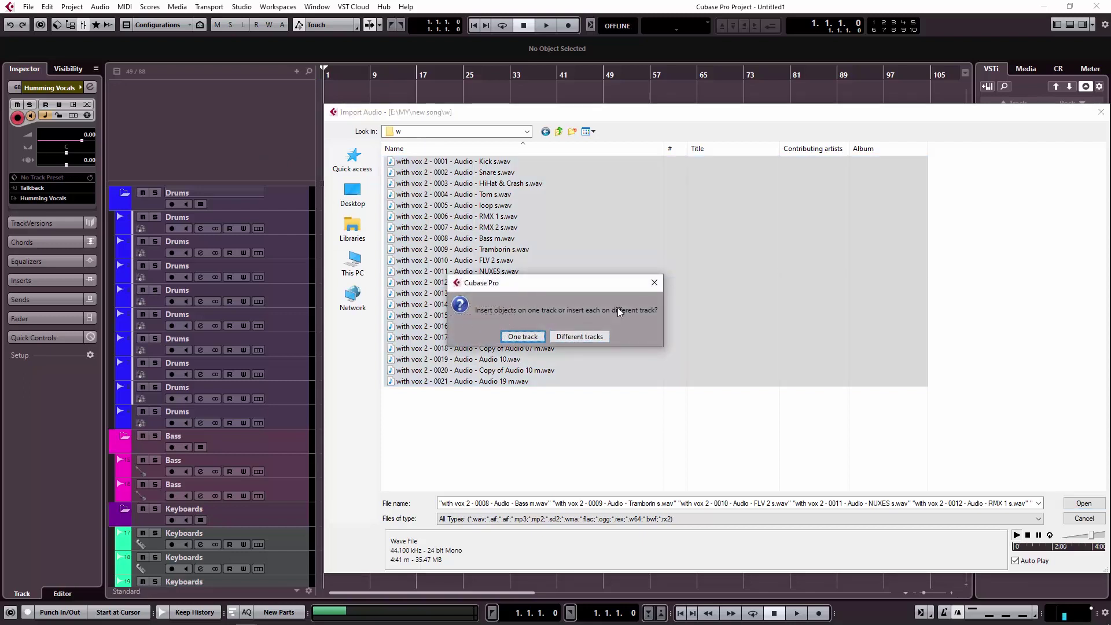
{"action": "left_click", "coordinate": [505, 338]}
{"action": "left_click", "coordinate": [576, 338]}
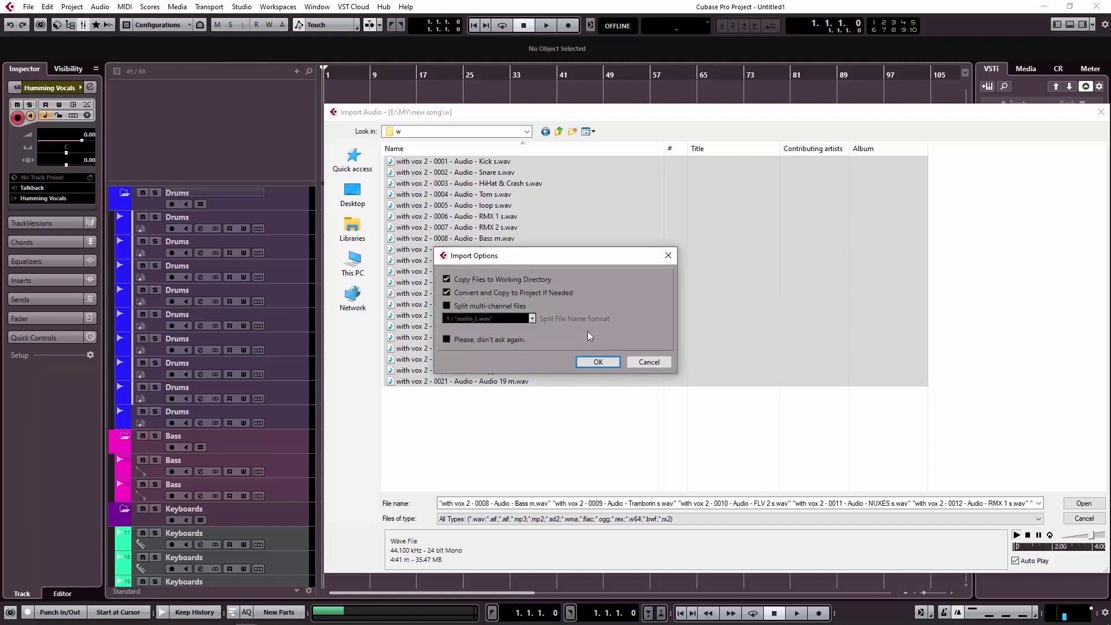
{"action": "left_click_drag", "start_coordinate": [518, 274], "coordinate": [643, 277]}
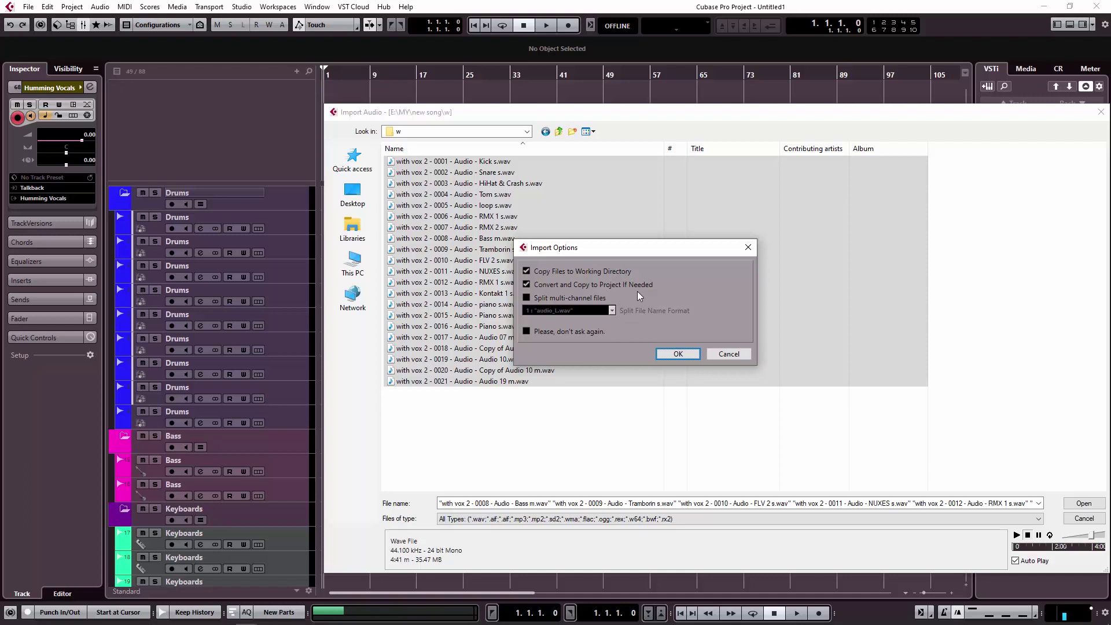
{"action": "left_click", "coordinate": [679, 355]}
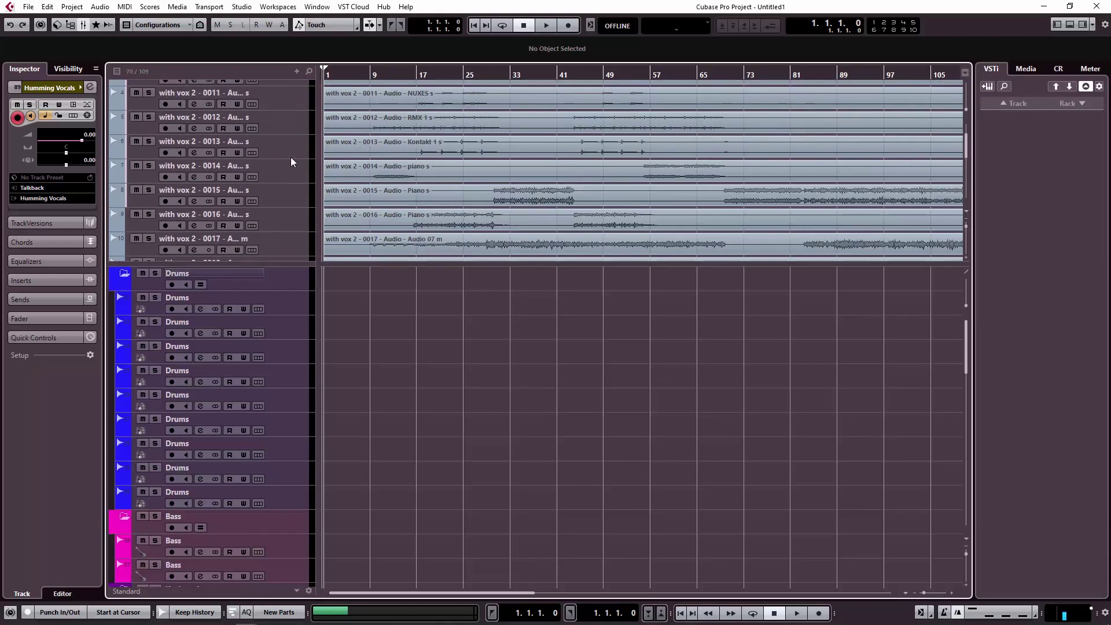
Slightly reduce the upper section's height and review the imported tracks against the template tracks.
{"action": "left_click_drag", "start_coordinate": [295, 263], "coordinate": [297, 247]}
{"action": "scroll", "coordinate": [430, 193], "scroll_direction": "up", "scroll_amount": 5}
{"action": "scroll", "coordinate": [465, 187], "scroll_direction": "up", "scroll_amount": 5}
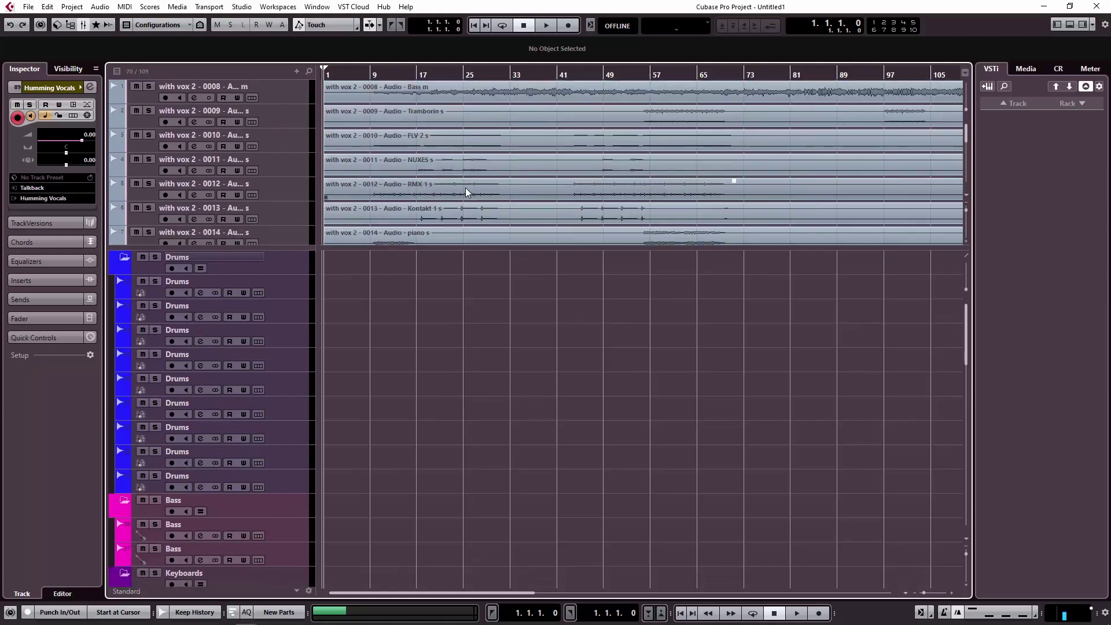
{"action": "scroll", "coordinate": [267, 280], "scroll_direction": "down", "scroll_amount": 5}
{"action": "scroll", "coordinate": [266, 289], "scroll_direction": "down", "scroll_amount": 10}
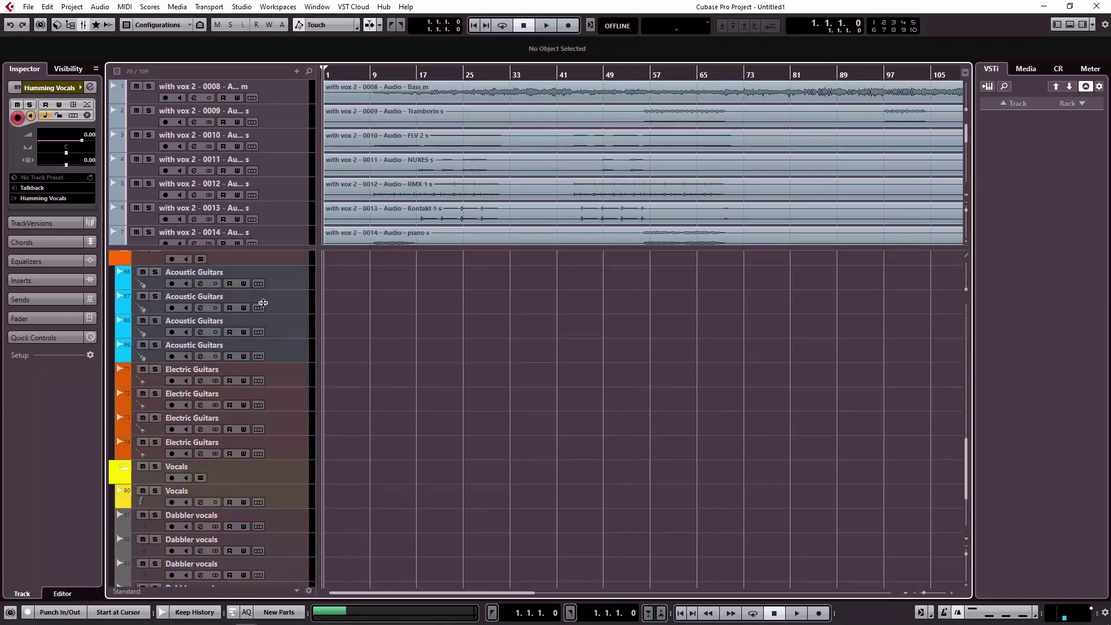
{"action": "scroll", "coordinate": [248, 436], "scroll_direction": "up", "scroll_amount": 11}
{"action": "scroll", "coordinate": [254, 431], "scroll_direction": "up", "scroll_amount": 5}
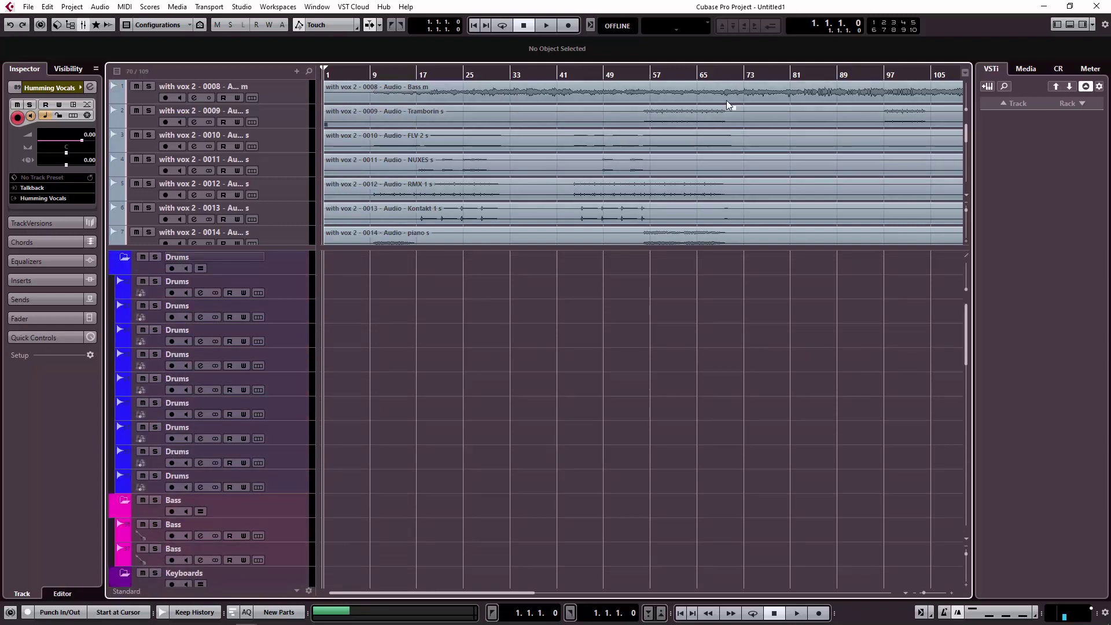
Audition the imported Bass track in solo from about bar 11 and move its clip to the first Bass template track.
{"action": "left_click", "coordinate": [148, 86]}
{"action": "left_click", "coordinate": [382, 75]}
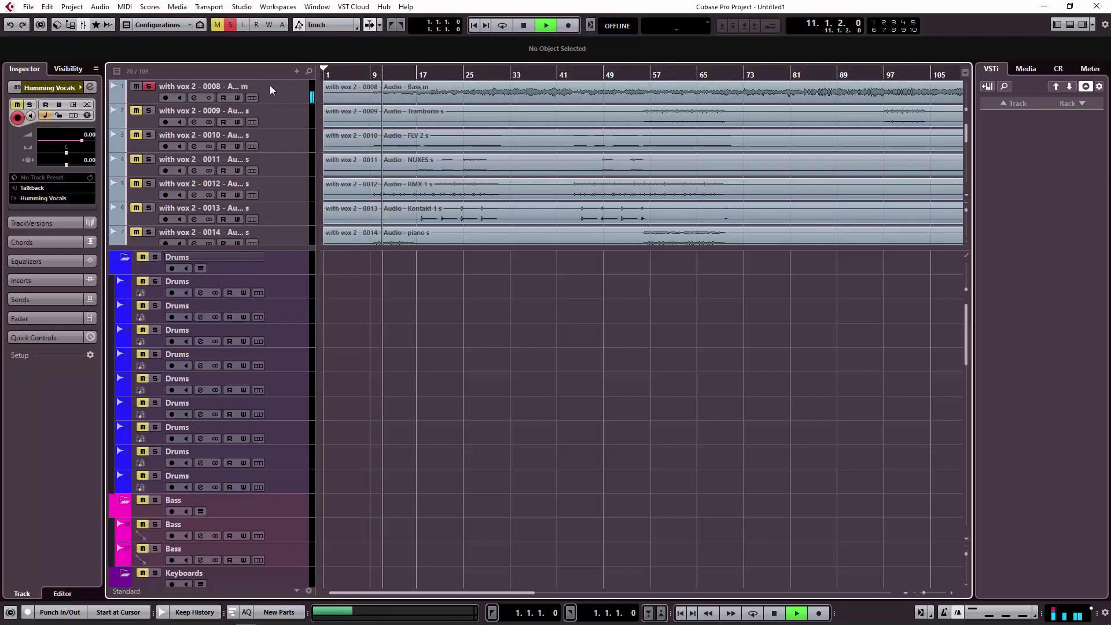
{"action": "left_click", "coordinate": [149, 86]}
{"action": "left_click_drag", "start_coordinate": [370, 89], "coordinate": [390, 533]}
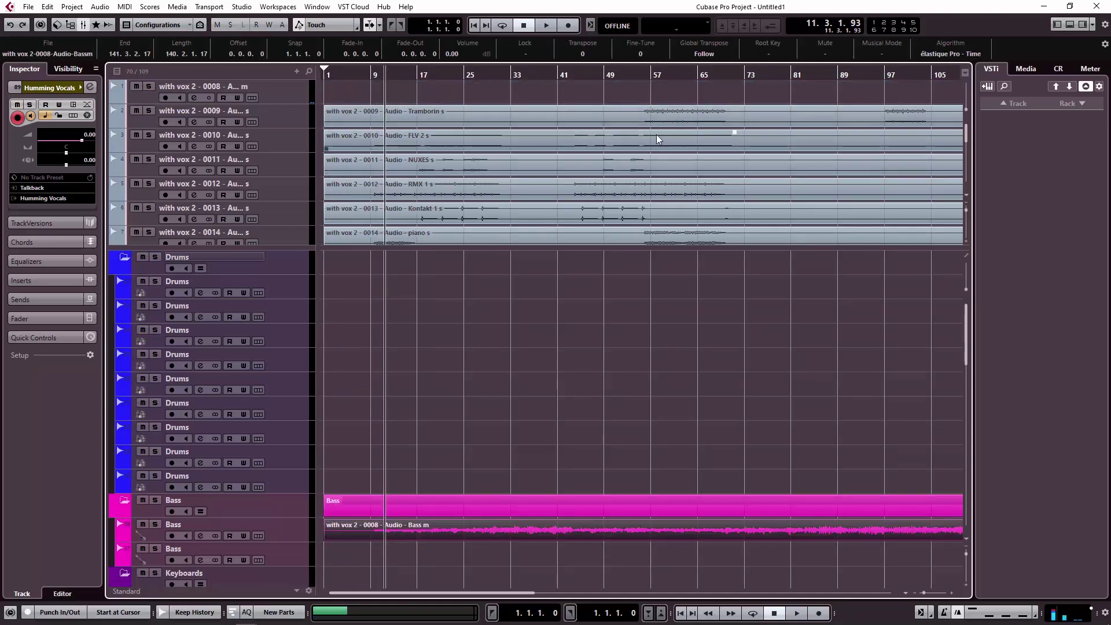
Audition the Tramborin track in solo from bar 56 and move its clip to the last Drums template track.
{"action": "left_click", "coordinate": [644, 74]}
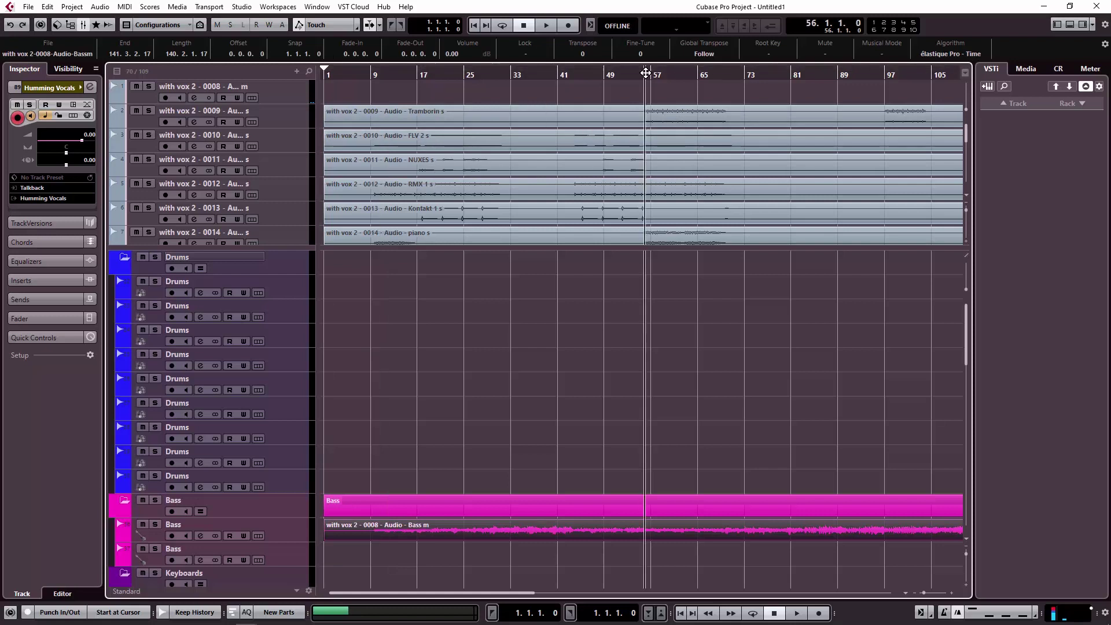
{"action": "left_click", "coordinate": [148, 111]}
{"action": "left_click", "coordinate": [148, 111]}
{"action": "key", "text": "space"}
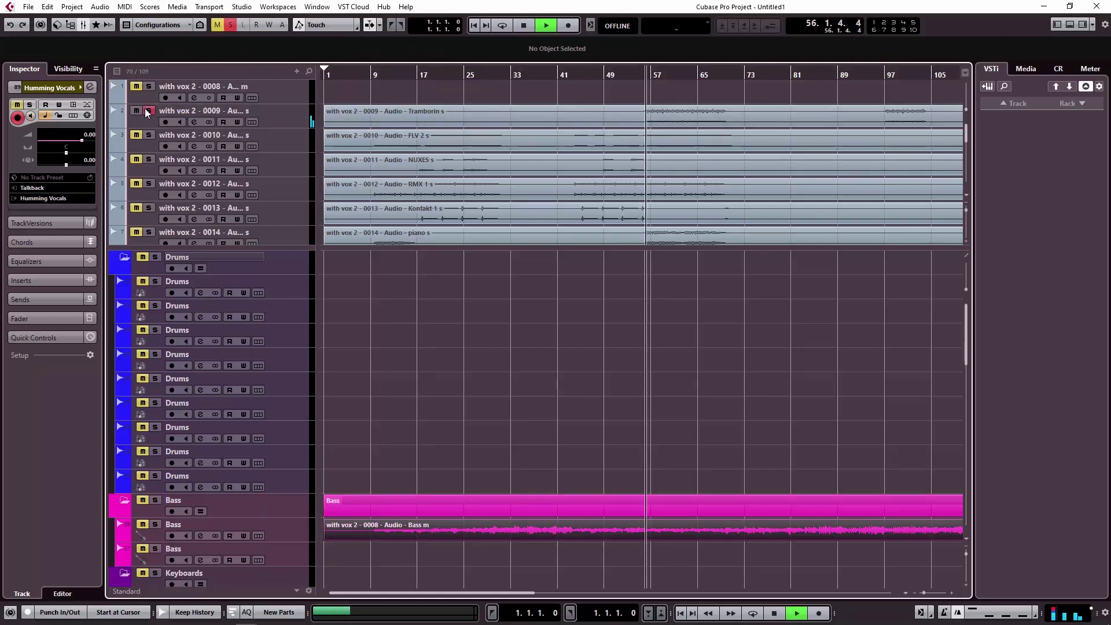
{"action": "key", "text": "space"}
{"action": "left_click", "coordinate": [576, 119]}
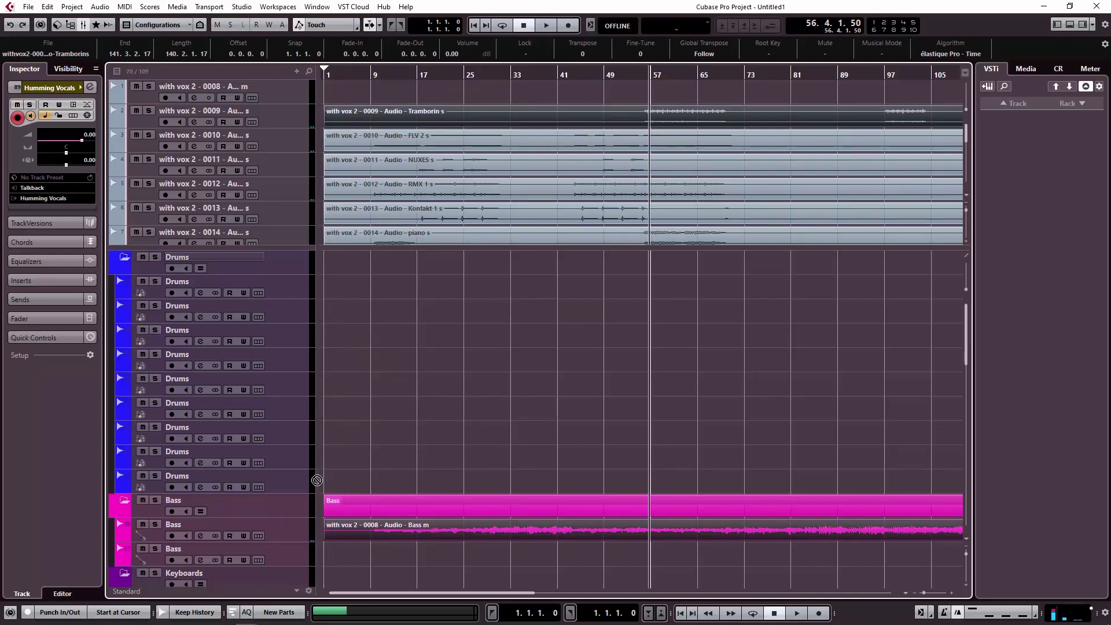
{"action": "left_click_drag", "start_coordinate": [384, 121], "coordinate": [367, 481]}
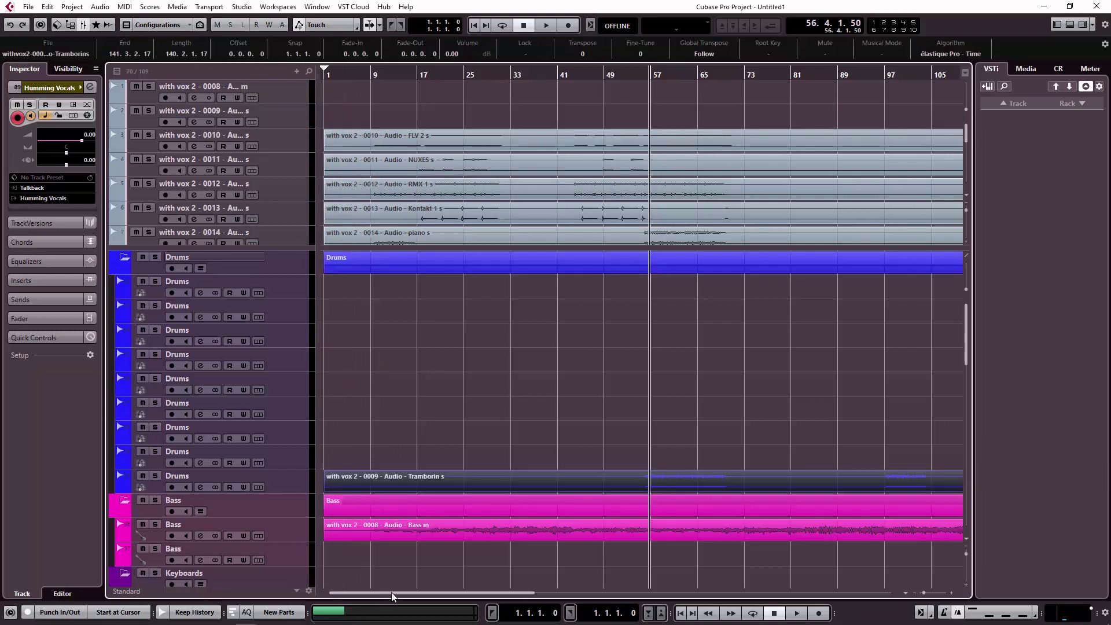
Audition the FLV 2 track in solo and move its clip to the first Keyboards template track.
{"action": "left_click", "coordinate": [150, 135]}
{"action": "left_click", "coordinate": [149, 135]}
{"action": "key", "text": "space"}
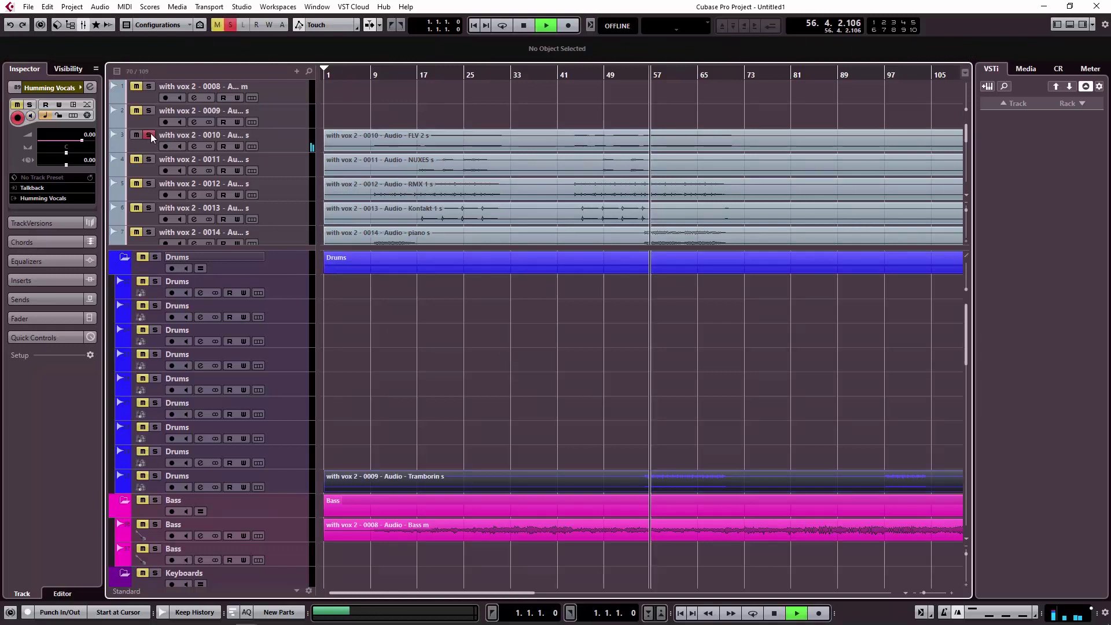
{"action": "left_click", "coordinate": [413, 137]}
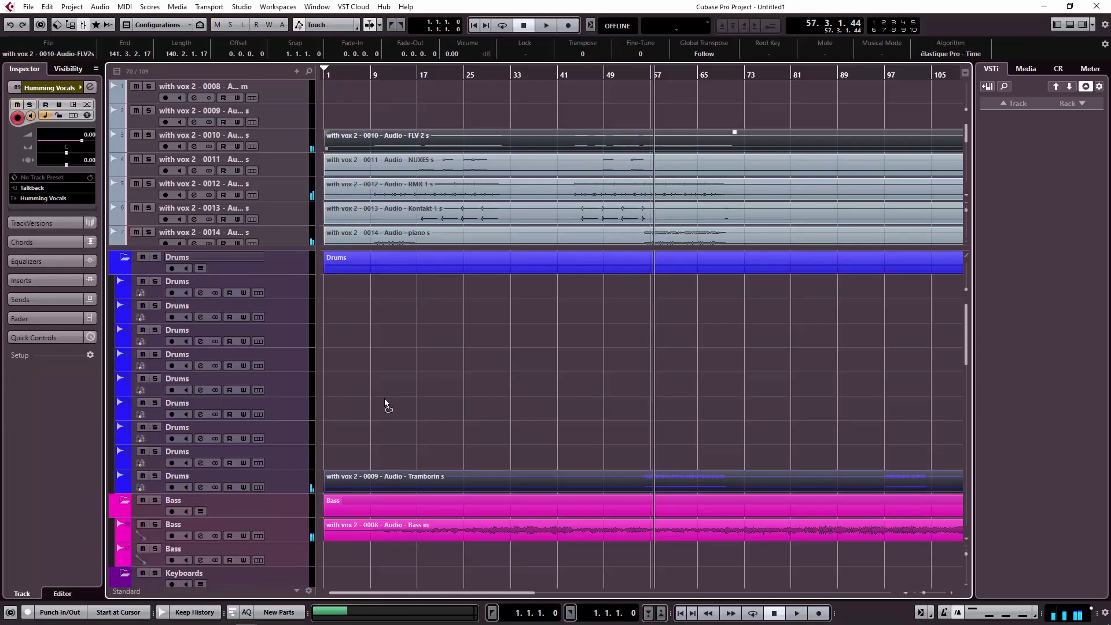
{"action": "scroll", "coordinate": [342, 583], "scroll_direction": "down", "scroll_amount": 3}
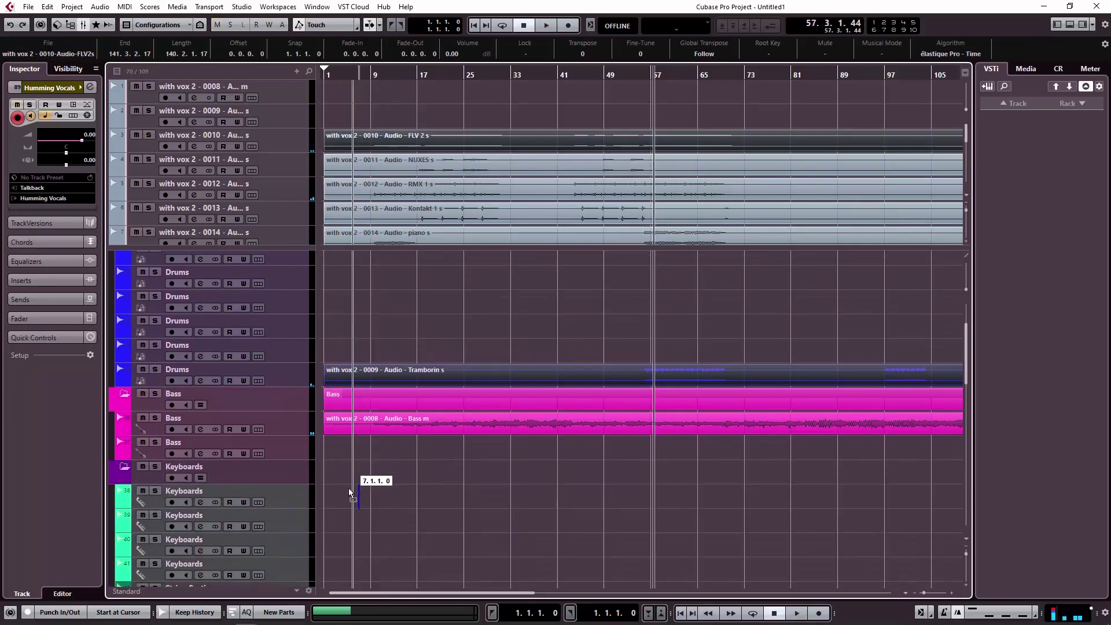
Audition the NUXES track in solo from about bar 18 and move its clip to the first String Section template track.
{"action": "left_click", "coordinate": [149, 160]}
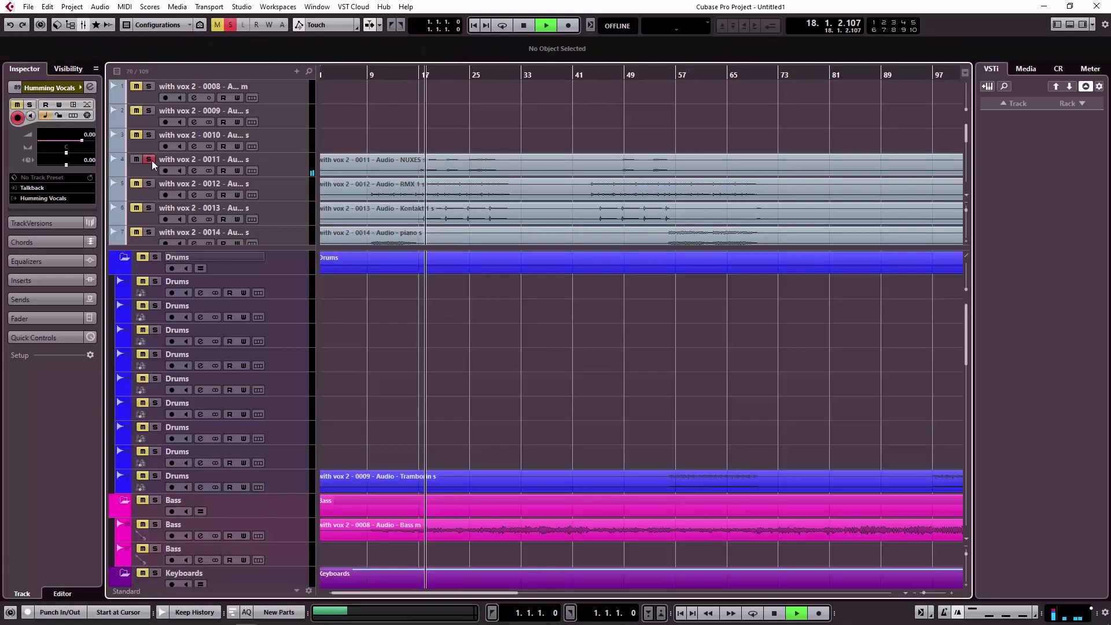
{"action": "left_click", "coordinate": [149, 159]}
{"action": "key", "text": "space"}
{"action": "left_click", "coordinate": [362, 176]}
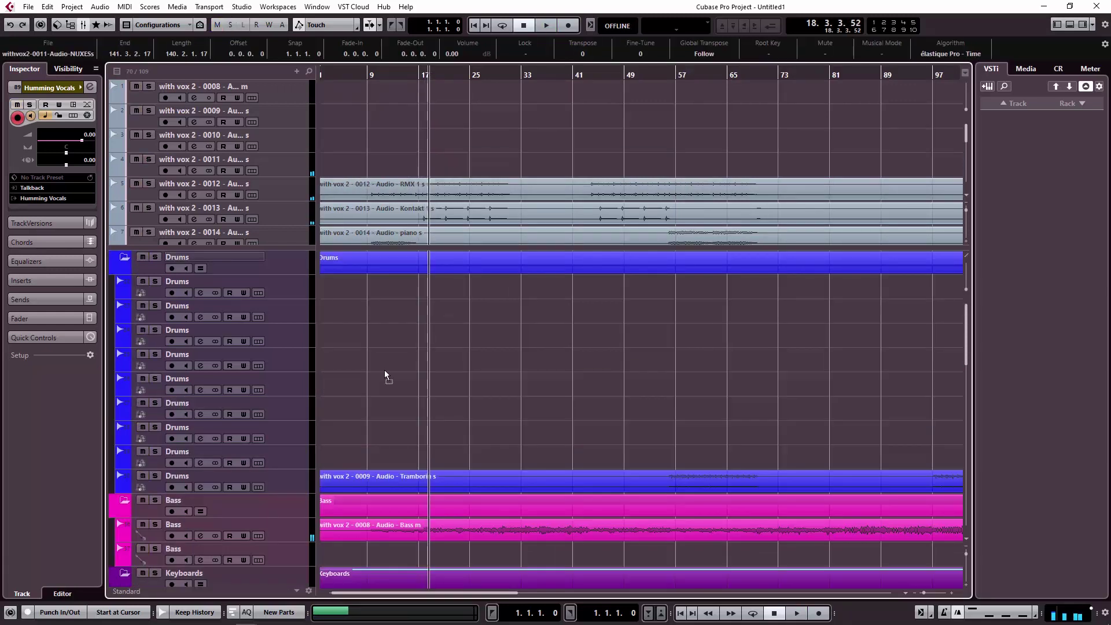
{"action": "scroll", "coordinate": [352, 592], "scroll_direction": "down", "scroll_amount": 1}
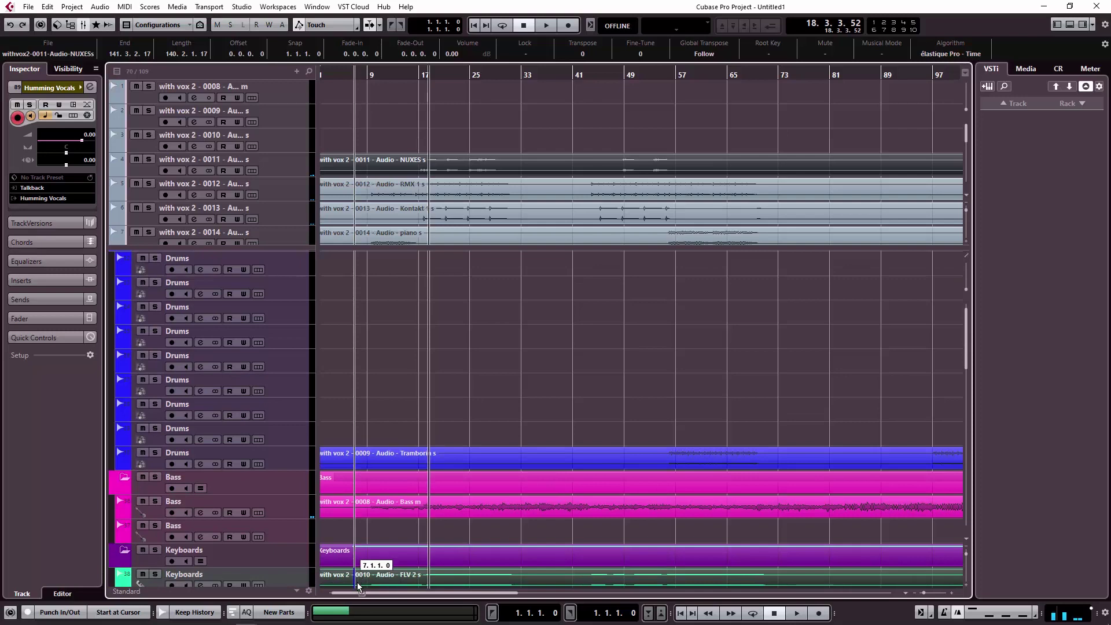
{"action": "scroll", "coordinate": [357, 579], "scroll_direction": "down", "scroll_amount": 10}
{"action": "left_click_drag", "start_coordinate": [370, 455], "coordinate": [380, 433]}
{"action": "scroll", "coordinate": [383, 432], "scroll_direction": "up", "scroll_amount": 6}
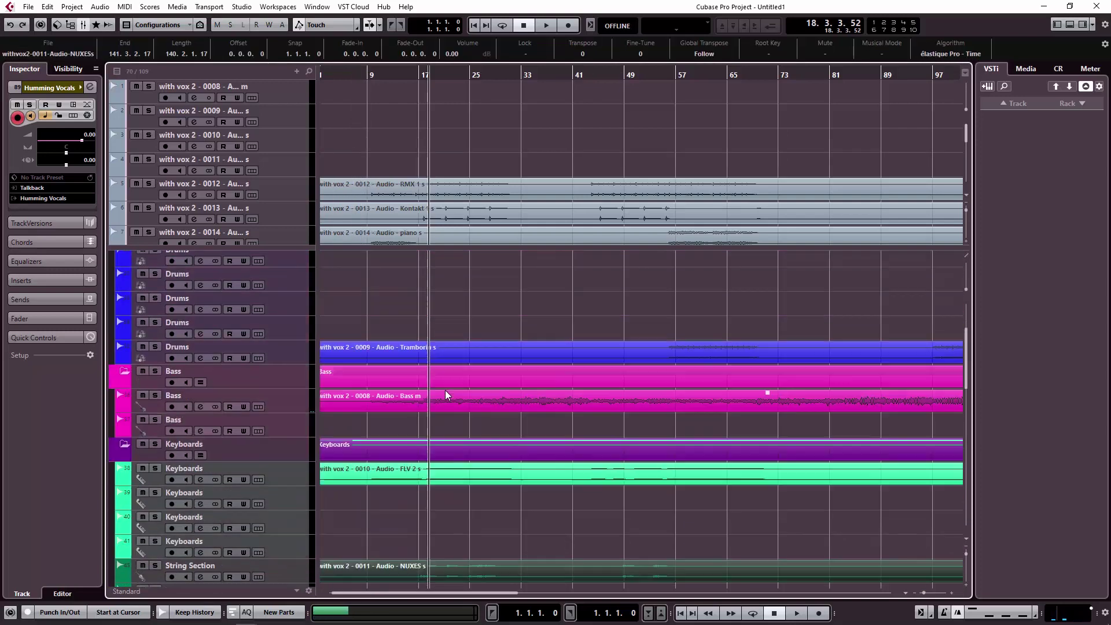
Audition the RMX 1 track in solo from about bar 18 and move its clip to the first Drums template track.
{"action": "left_click", "coordinate": [149, 184]}
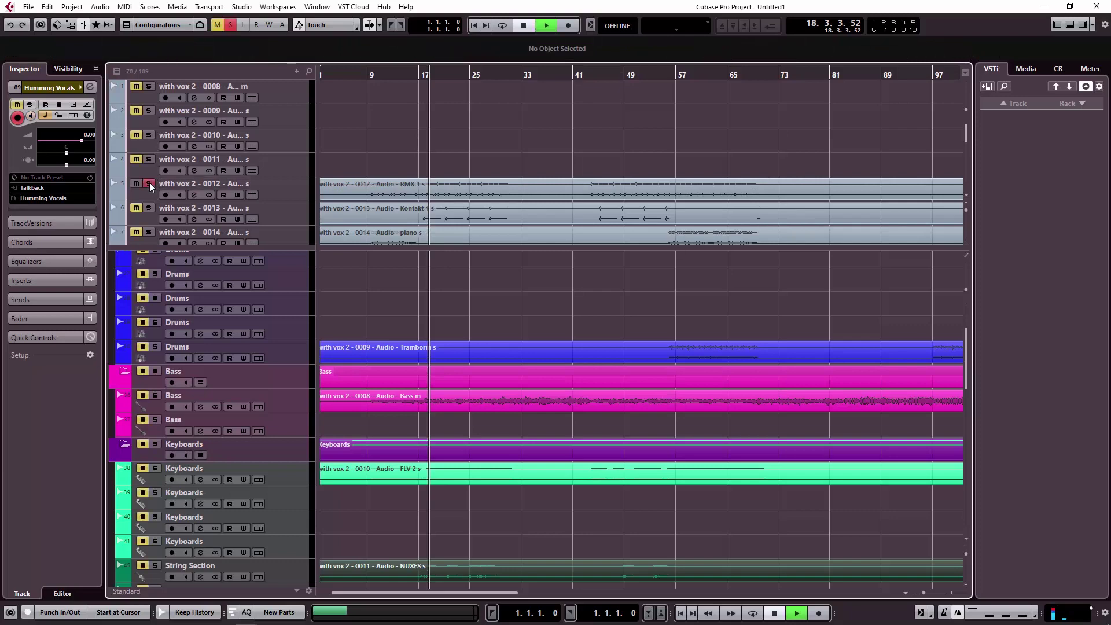
{"action": "key", "text": "space"}
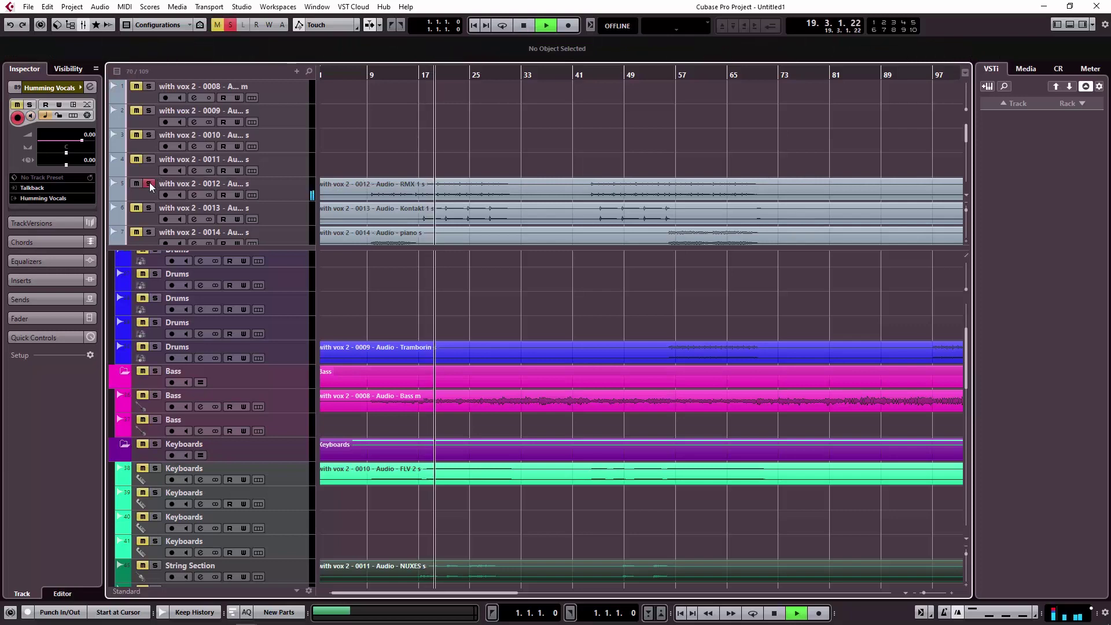
{"action": "left_click", "coordinate": [149, 184]}
{"action": "key", "text": "space"}
{"action": "scroll", "coordinate": [514, 234], "scroll_direction": "down", "scroll_amount": 2}
{"action": "scroll", "coordinate": [478, 224], "scroll_direction": "up", "scroll_amount": 2}
{"action": "scroll", "coordinate": [454, 218], "scroll_direction": "down", "scroll_amount": 1}
{"action": "left_click_drag", "start_coordinate": [362, 154], "coordinate": [326, 293]}
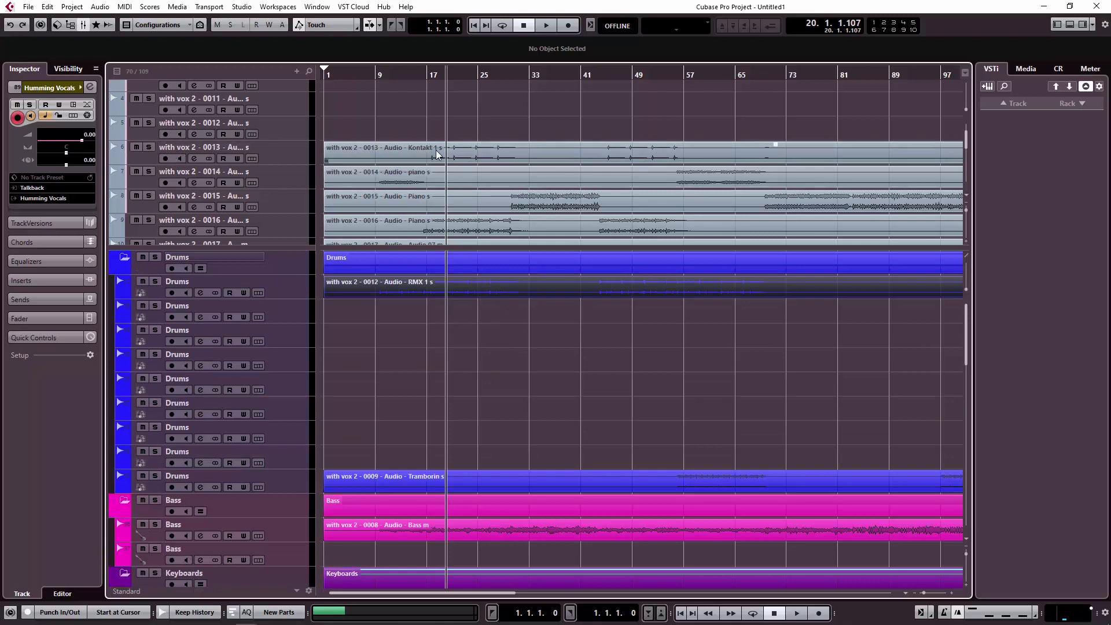
Audition the Kontakt 1 track in solo from bar 17 and move its clip to the second Drums template track, starting at 1.1.1.0.
{"action": "left_click", "coordinate": [425, 80]}
{"action": "key", "text": "space"}
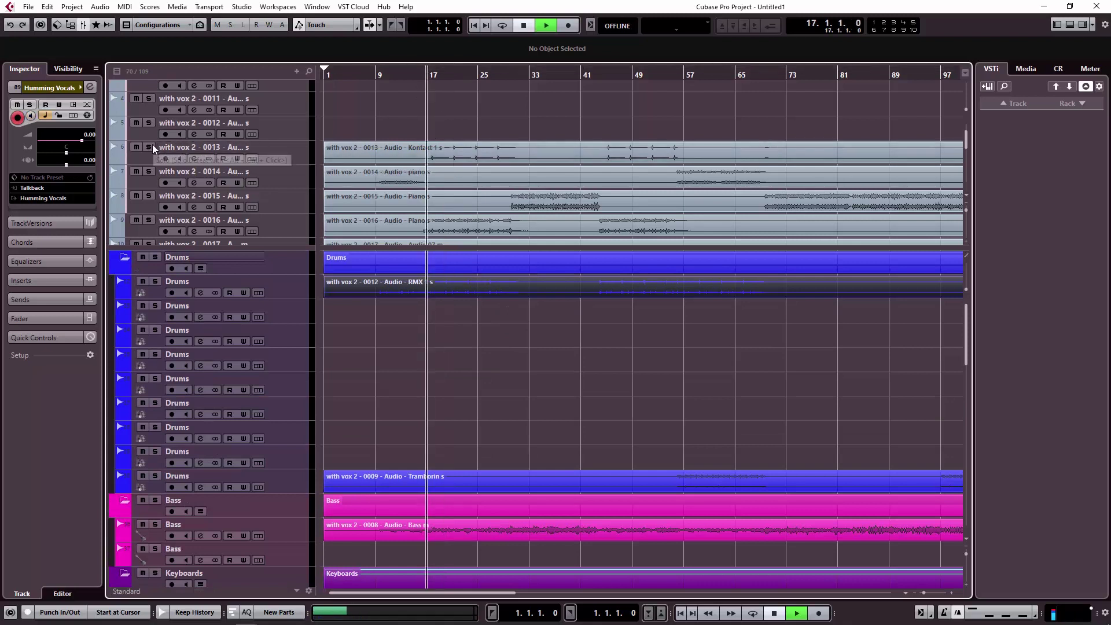
{"action": "left_click", "coordinate": [152, 147]}
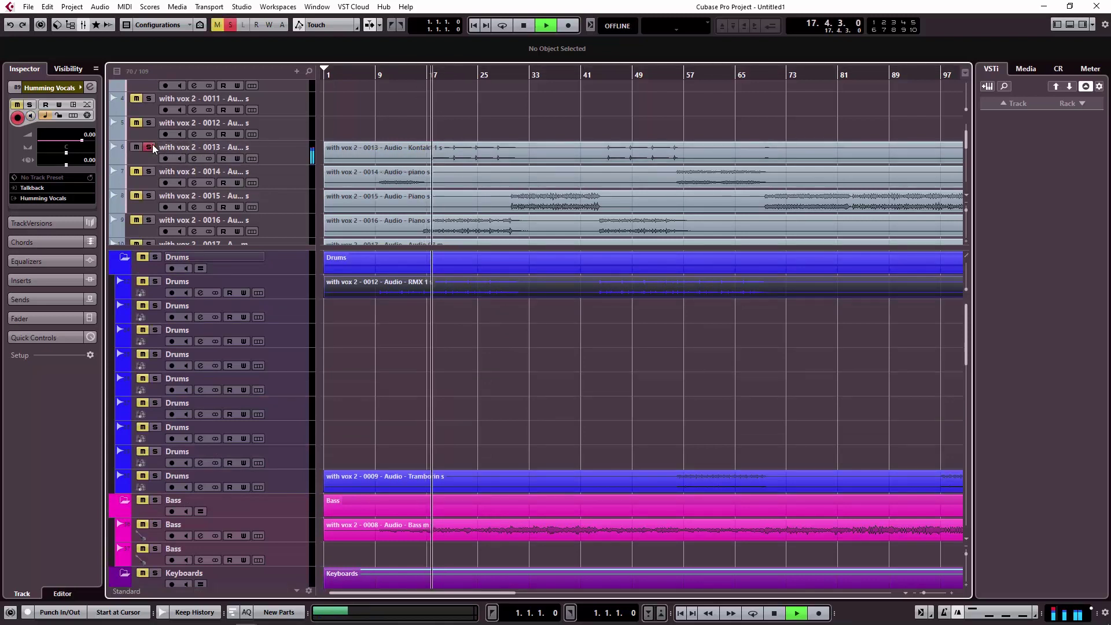
{"action": "left_click", "coordinate": [152, 147]}
{"action": "key", "text": "space"}
{"action": "left_click", "coordinate": [408, 153]}
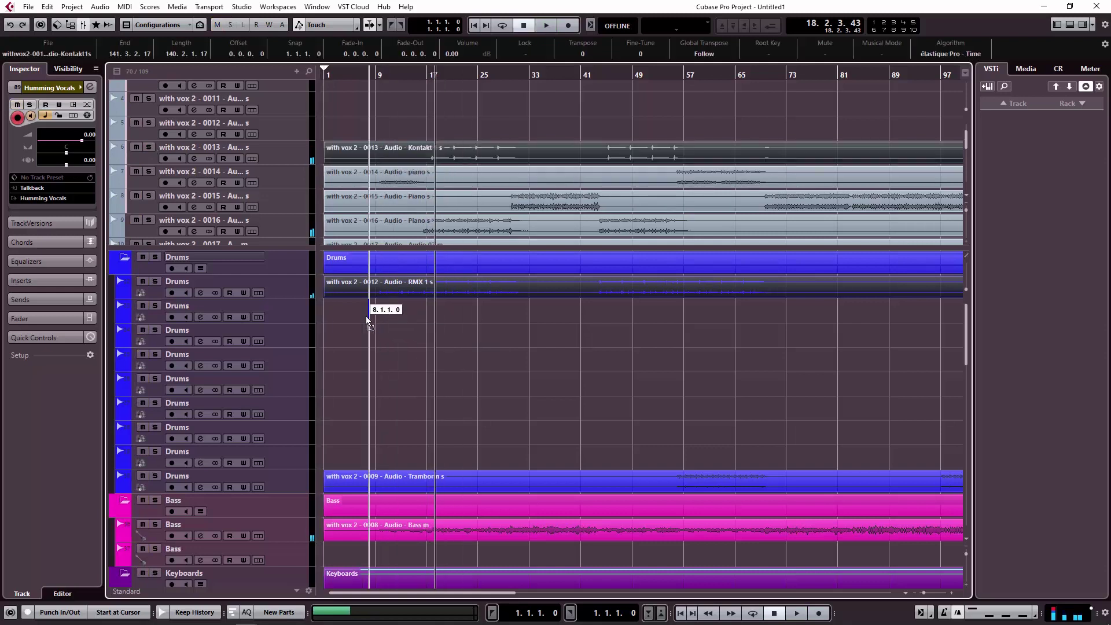
{"action": "left_click_drag", "start_coordinate": [368, 319], "coordinate": [368, 313]}
{"action": "left_click_drag", "start_coordinate": [567, 319], "coordinate": [523, 318]}
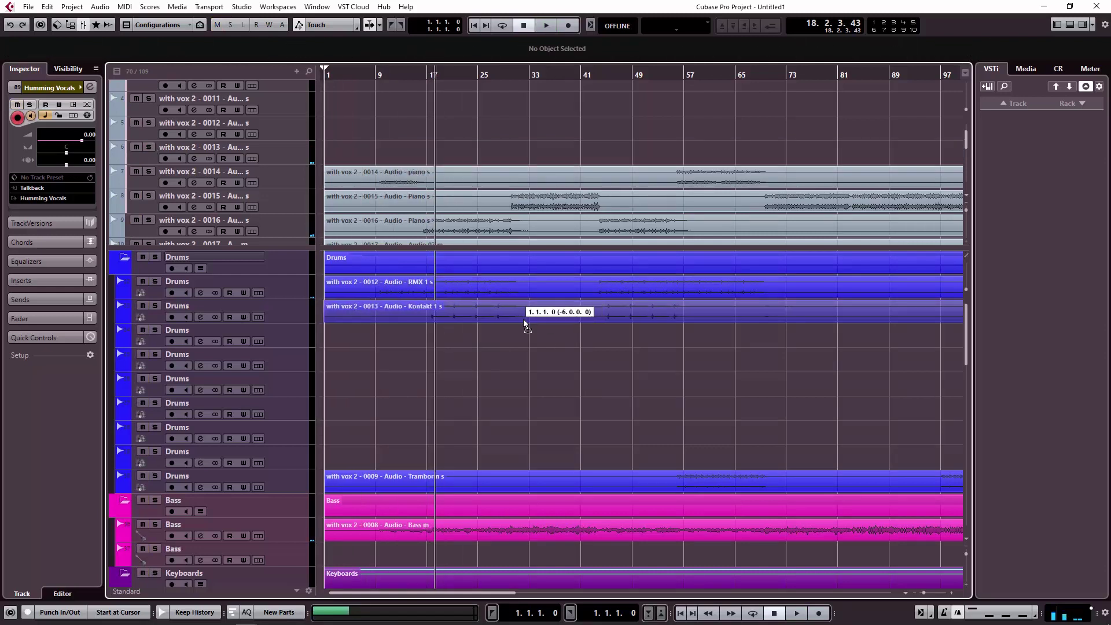
Audition the 0014 piano track in solo from bar 10 and move its clip to the first Piano template track.
{"action": "left_click", "coordinate": [383, 75]}
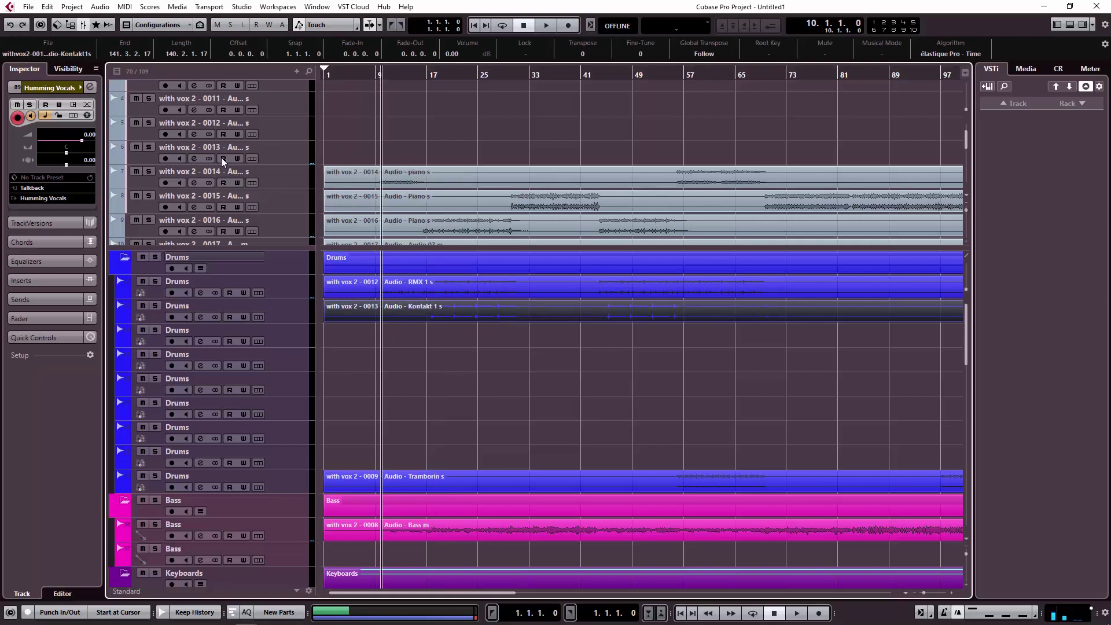
{"action": "left_click", "coordinate": [146, 174]}
{"action": "key", "text": "space"}
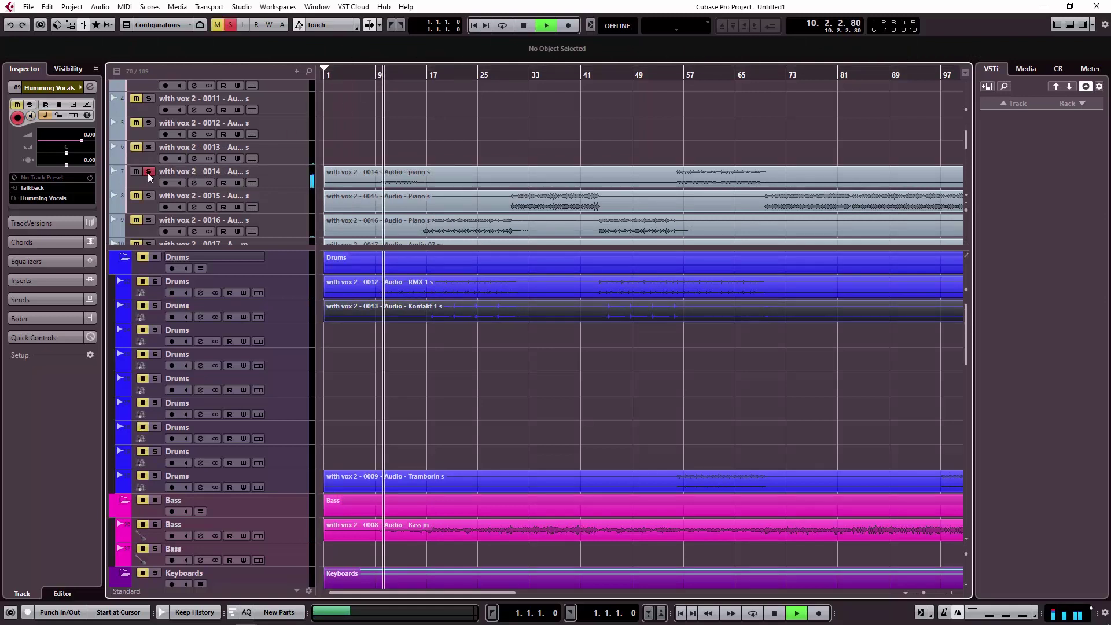
{"action": "left_click_drag", "start_coordinate": [383, 574], "coordinate": [406, 470]}
{"action": "scroll", "coordinate": [485, 429], "scroll_direction": "up", "scroll_amount": 5}
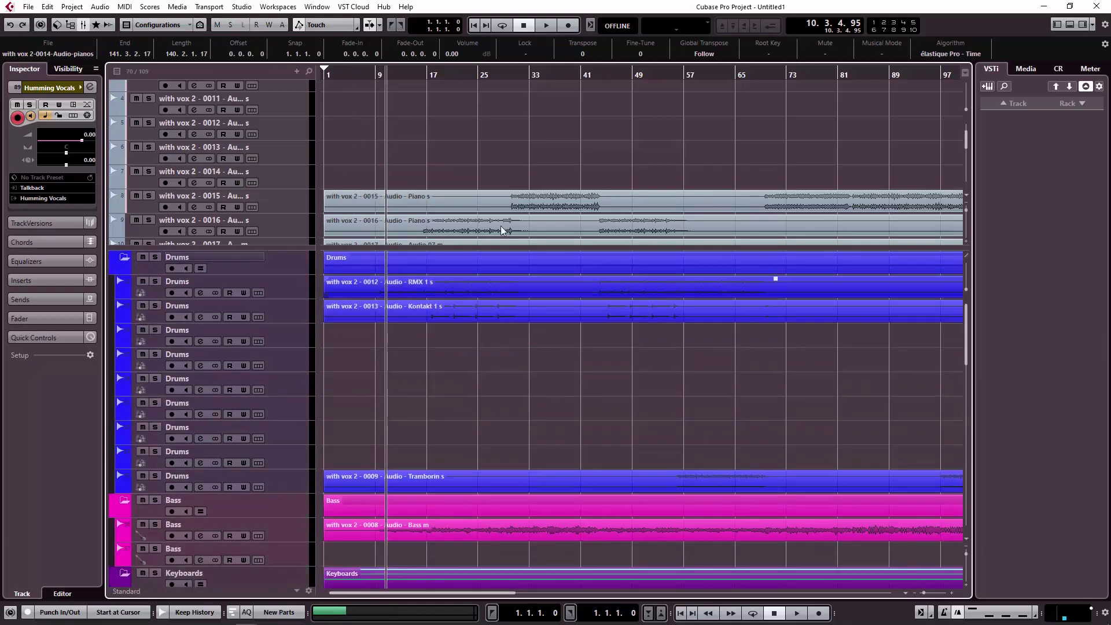
Audition the 0015 Piano track in solo from about bar 32 and move its clip to the second Piano template track at 1.1.1.0.
{"action": "scroll", "coordinate": [501, 226], "scroll_direction": "down", "scroll_amount": 4}
{"action": "scroll", "coordinate": [553, 217], "scroll_direction": "up", "scroll_amount": 1}
{"action": "left_click", "coordinate": [523, 107]}
{"action": "left_click", "coordinate": [149, 125]}
{"action": "key", "text": "space"}
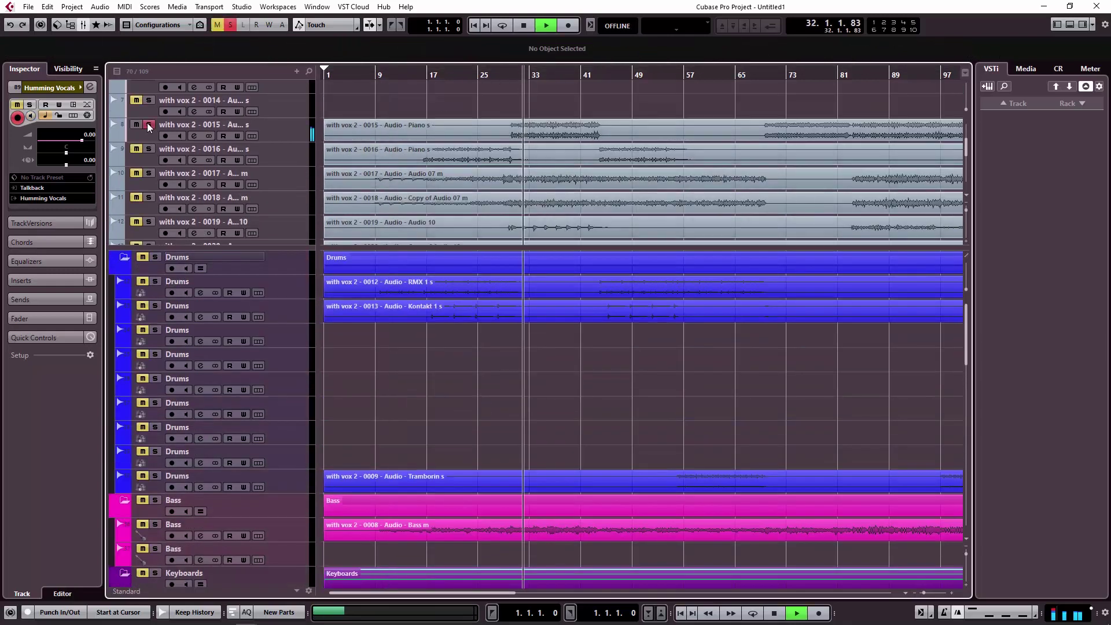
{"action": "left_click", "coordinate": [149, 125]}
{"action": "key", "text": "space"}
{"action": "left_click", "coordinate": [333, 134]}
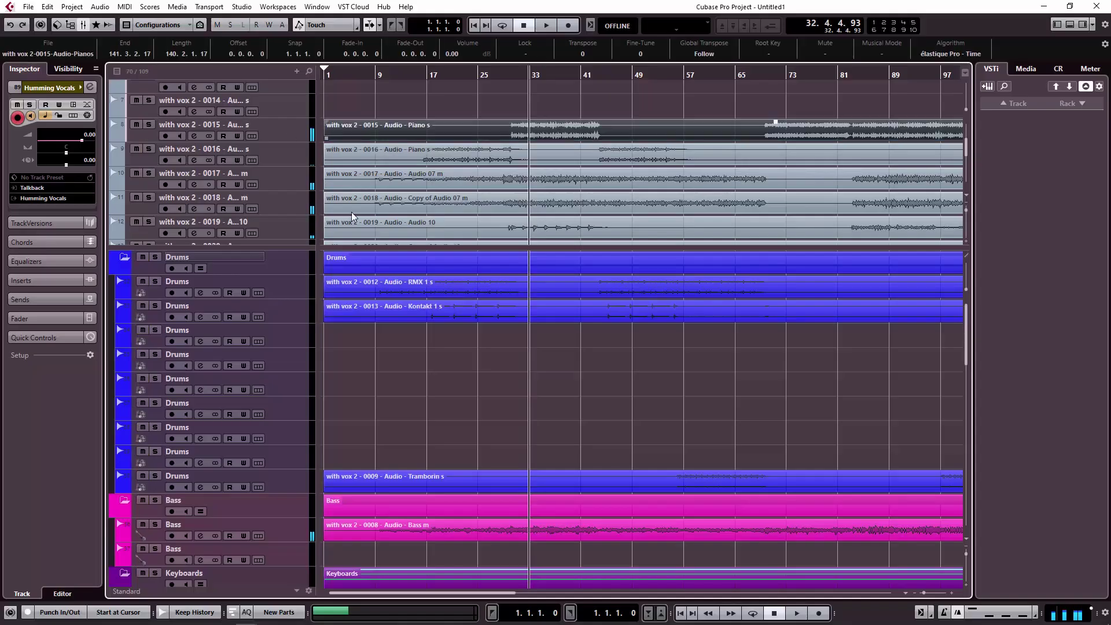
{"action": "scroll", "coordinate": [363, 591], "scroll_direction": "down", "scroll_amount": 2}
{"action": "scroll", "coordinate": [362, 550], "scroll_direction": "down", "scroll_amount": 8}
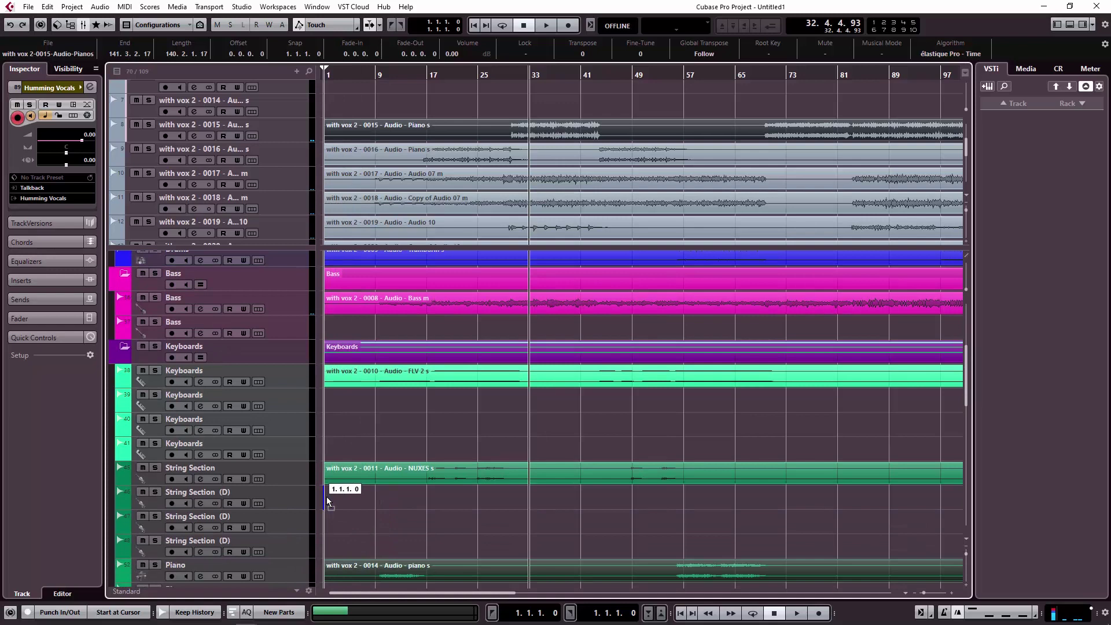
{"action": "scroll", "coordinate": [349, 565], "scroll_direction": "down", "scroll_amount": 6}
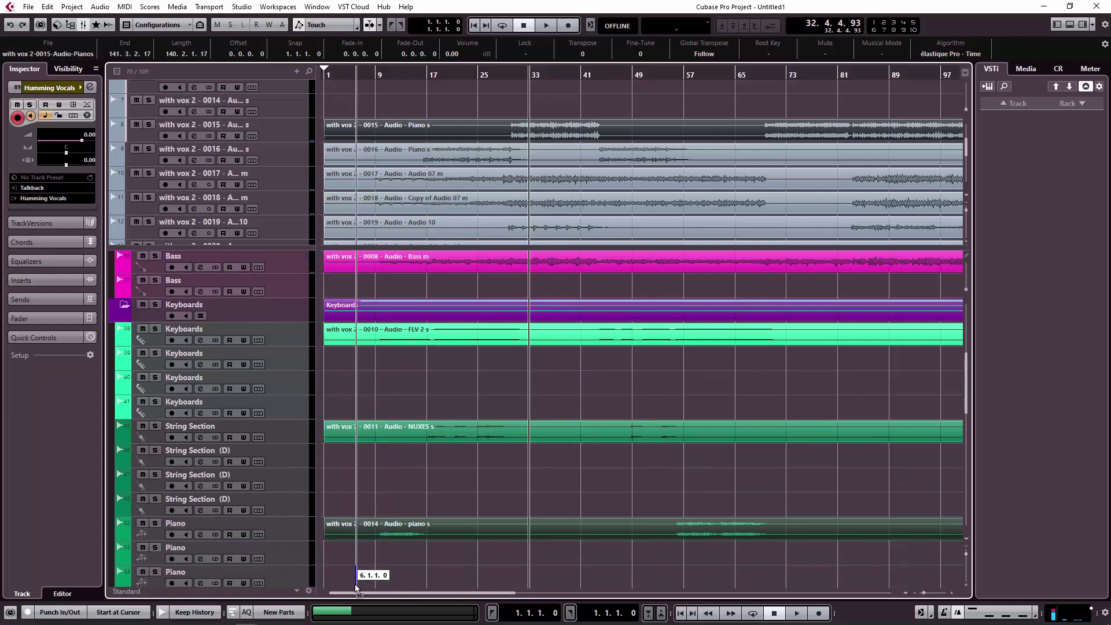
{"action": "left_click_drag", "start_coordinate": [328, 445], "coordinate": [328, 446]}
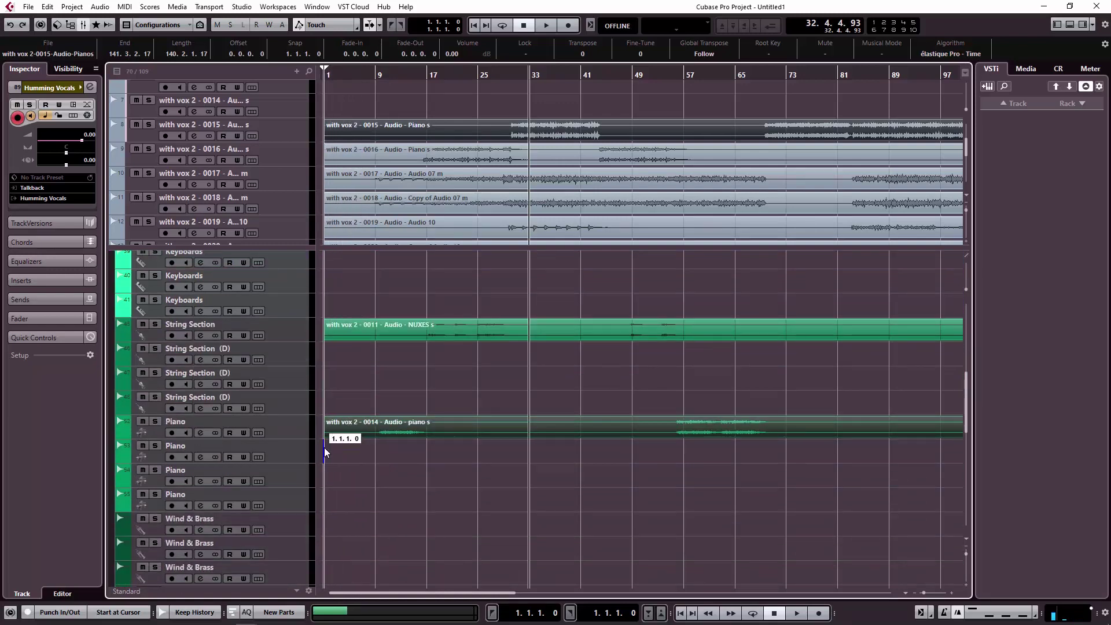
Audition the 0016 Piano track in solo from about bar 17 and move its clip to the third Piano template track.
{"action": "scroll", "coordinate": [327, 446], "scroll_direction": "up", "scroll_amount": 6}
{"action": "left_click", "coordinate": [149, 151]}
{"action": "key", "text": "space"}
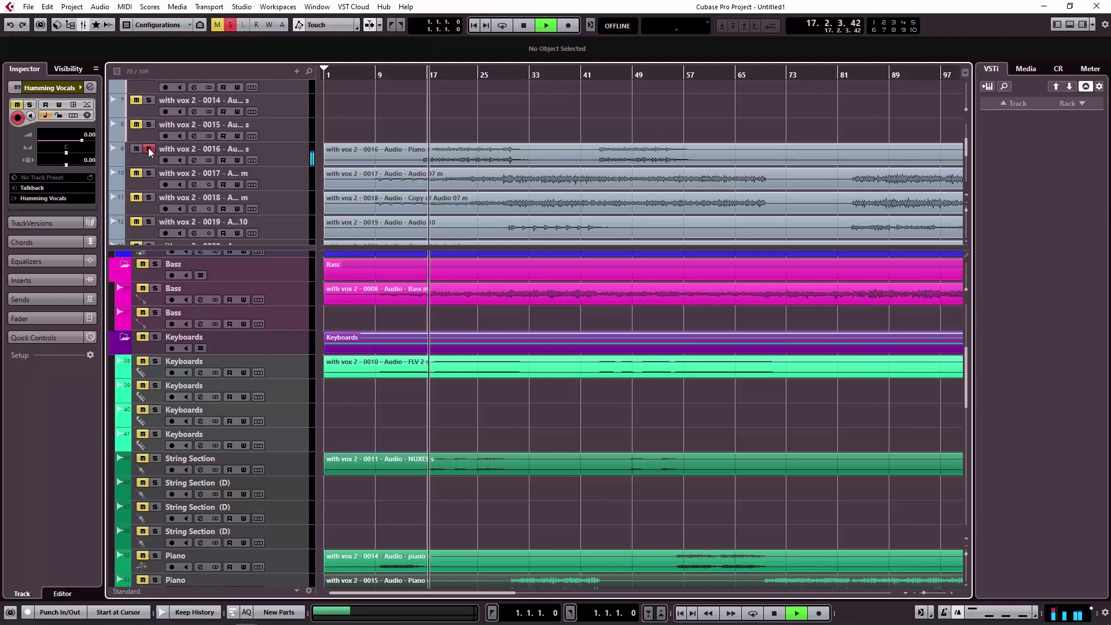
{"action": "left_click", "coordinate": [150, 152]}
{"action": "key", "text": "space"}
{"action": "left_click_drag", "start_coordinate": [373, 420], "coordinate": [328, 520]}
Audition the Audio 07 track in solo, then move the Audio 07 and Copy of Audio 07 clips to the first two Acoustic Guitars tracks.
{"action": "scroll", "coordinate": [231, 174], "scroll_direction": "down", "scroll_amount": 1}
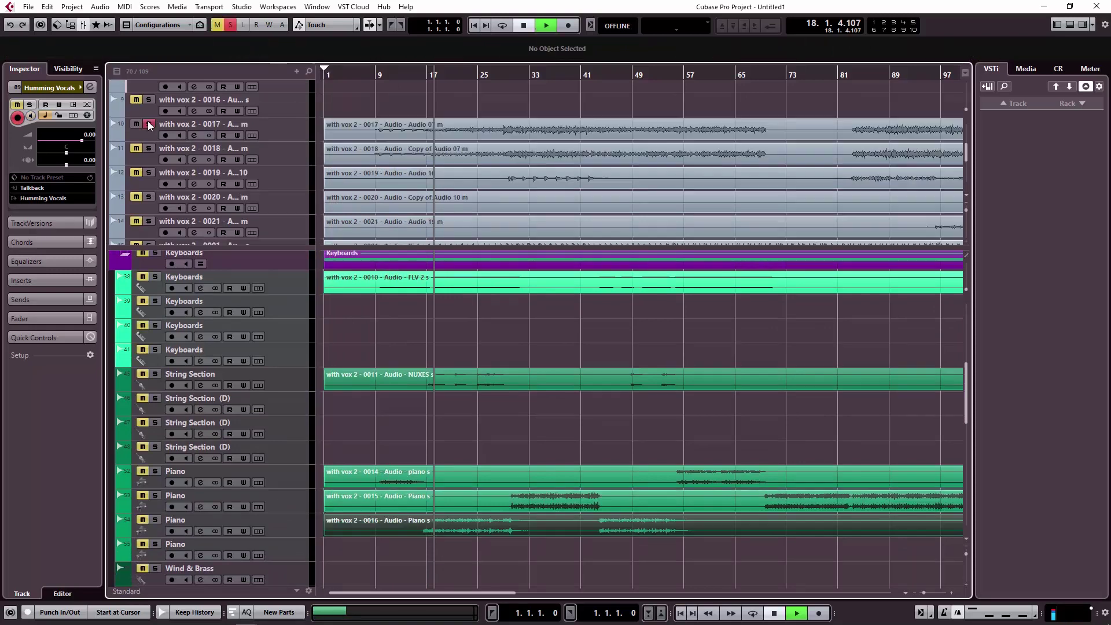
{"action": "key", "text": "space"}
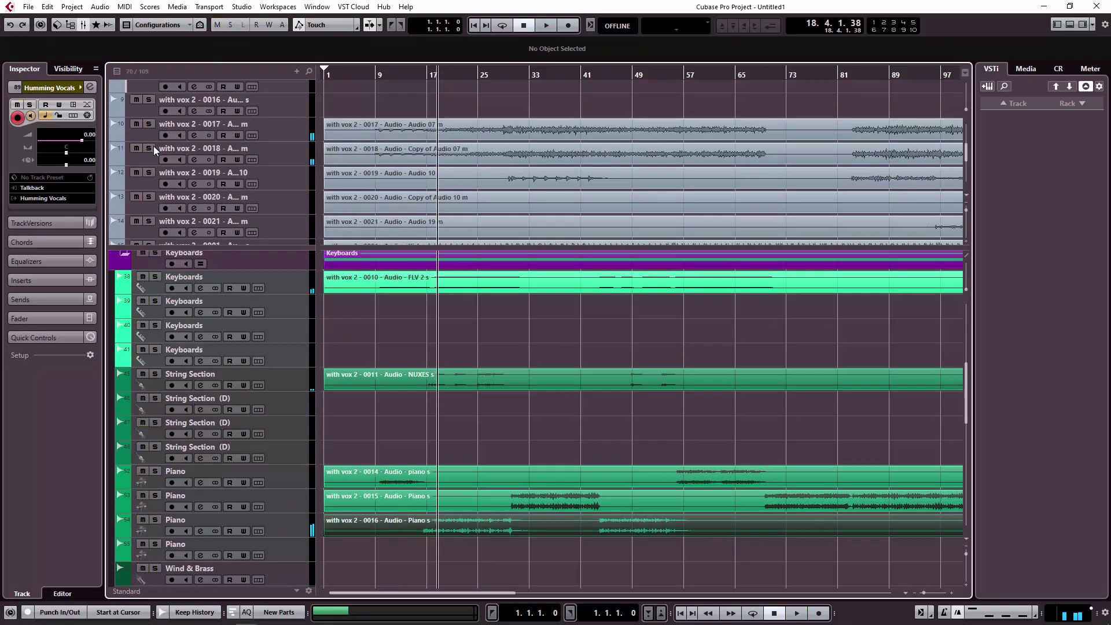
{"action": "left_click", "coordinate": [149, 124]}
{"action": "left_click", "coordinate": [149, 124]}
{"action": "left_click_drag", "start_coordinate": [386, 102], "coordinate": [405, 161]}
{"action": "scroll", "coordinate": [373, 195], "scroll_direction": "down", "scroll_amount": 1}
{"action": "key", "text": "3"}
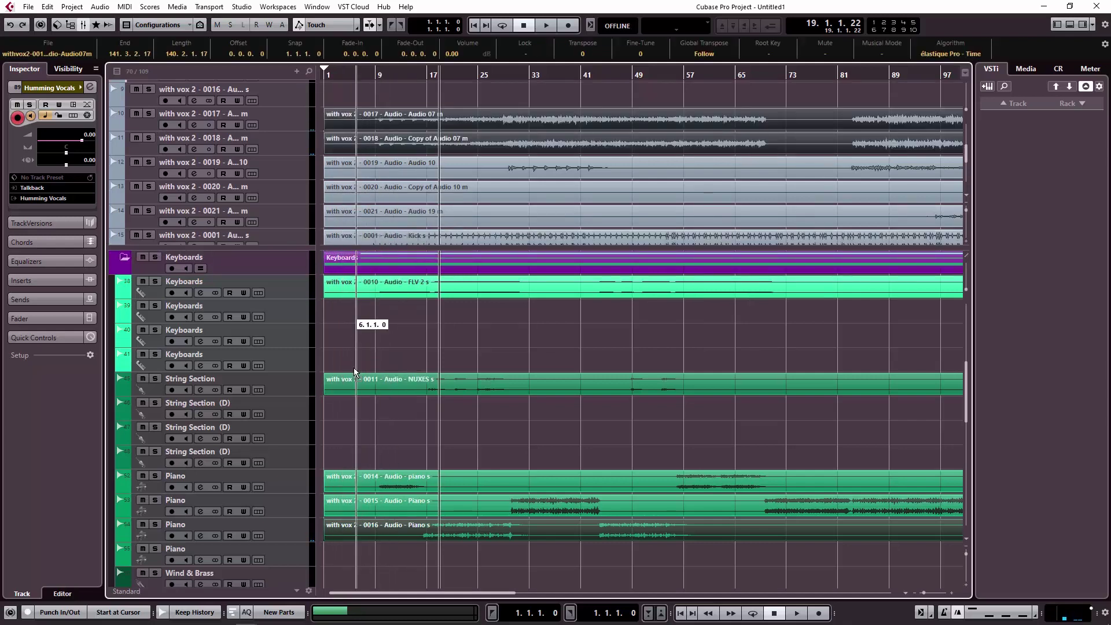
{"action": "scroll", "coordinate": [339, 589], "scroll_direction": "down", "scroll_amount": 3}
{"action": "scroll", "coordinate": [338, 589], "scroll_direction": "down", "scroll_amount": 6}
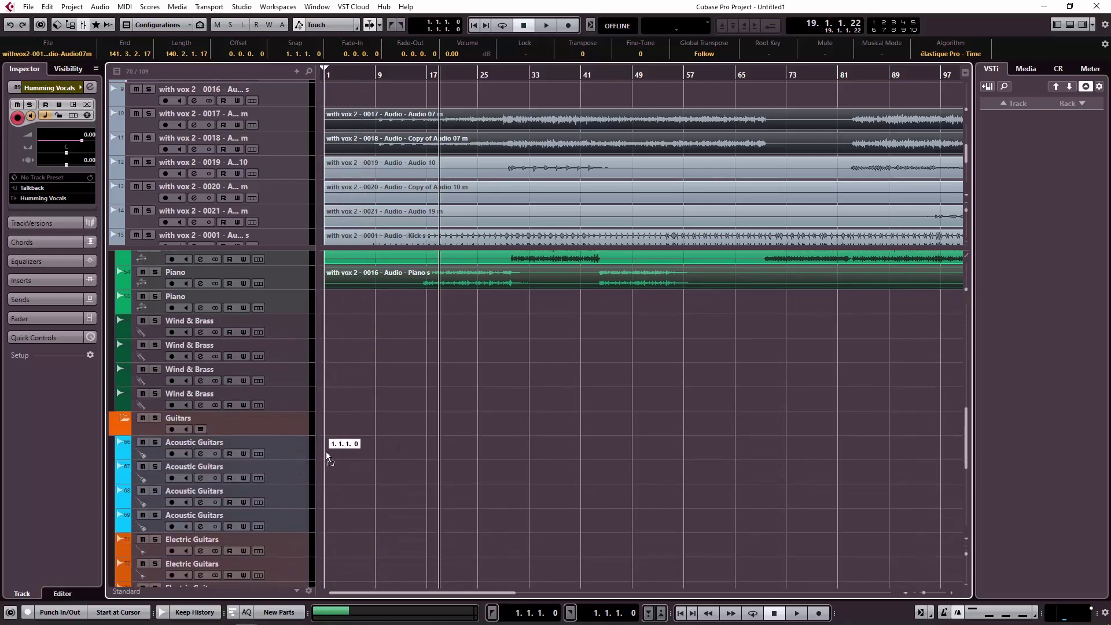
{"action": "key", "text": "ctrl+z"}
Audition the Audio 10 track in solo from about bar 29 and move its clip to the first Electric Guitars template track.
{"action": "key", "text": "1"}
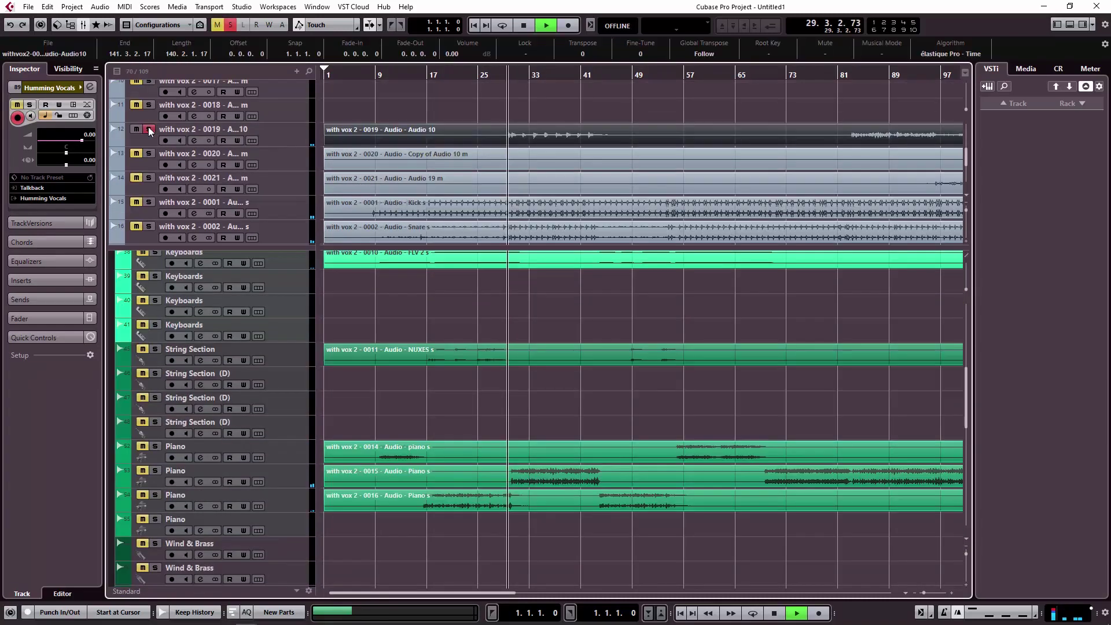
{"action": "left_click", "coordinate": [149, 131]}
{"action": "key", "text": "space"}
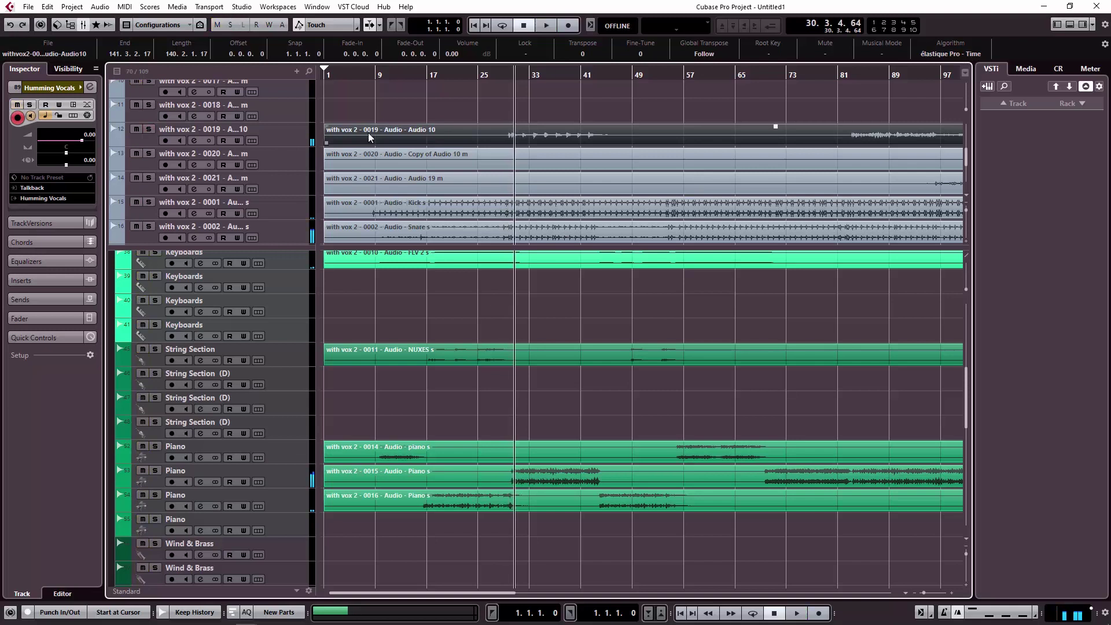
{"action": "scroll", "coordinate": [415, 290], "scroll_direction": "up", "scroll_amount": 1}
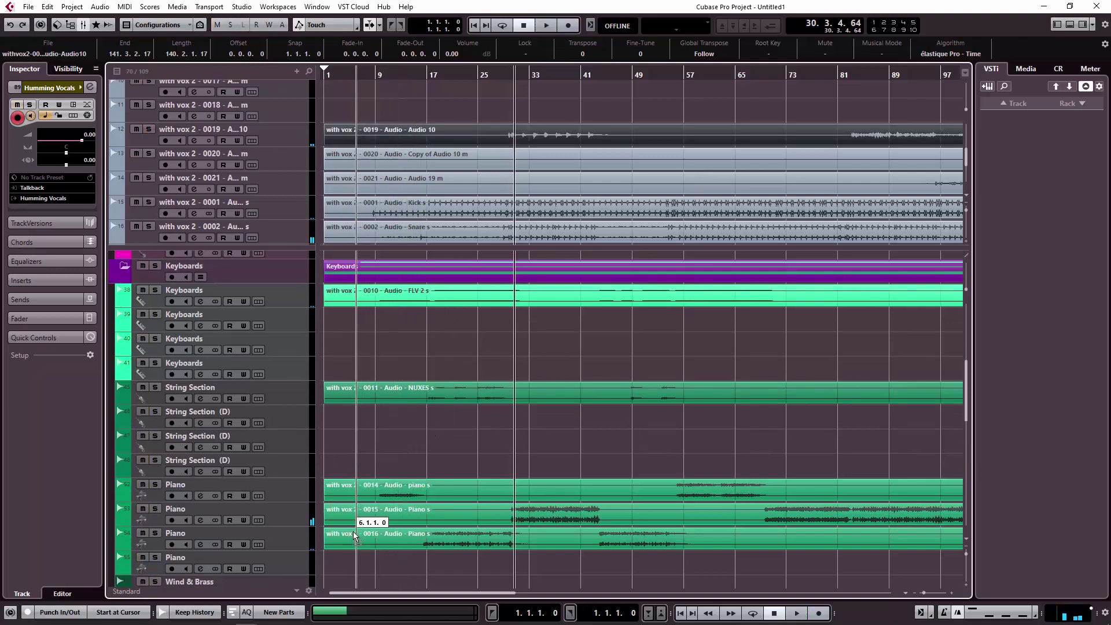
{"action": "scroll", "coordinate": [356, 572], "scroll_direction": "down", "scroll_amount": 2}
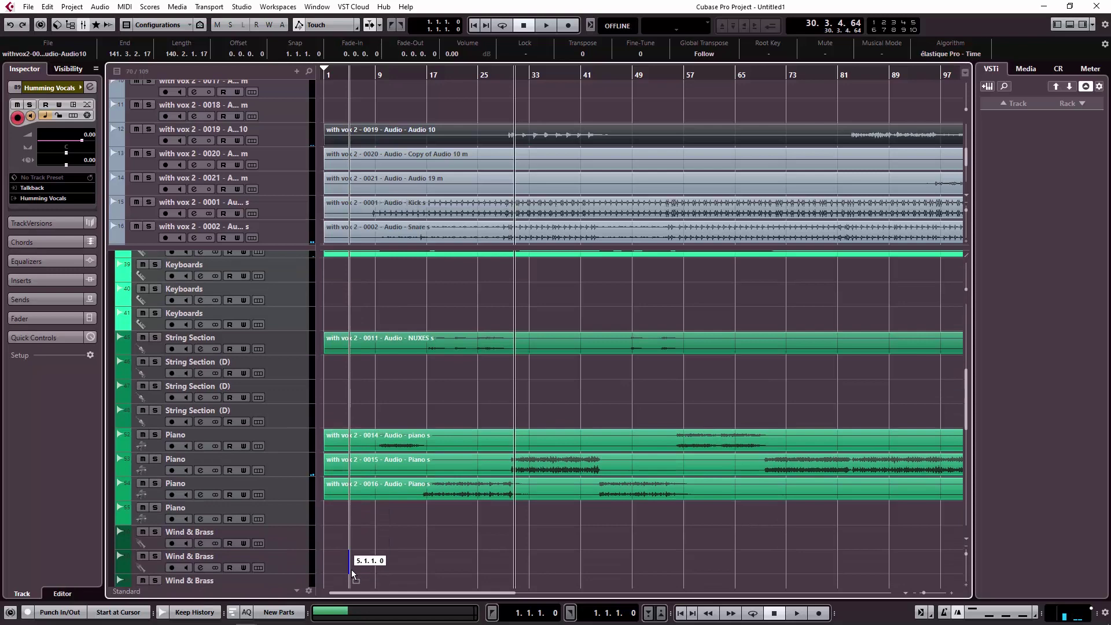
{"action": "scroll", "coordinate": [352, 568], "scroll_direction": "down", "scroll_amount": 3}
{"action": "scroll", "coordinate": [351, 580], "scroll_direction": "down", "scroll_amount": 11}
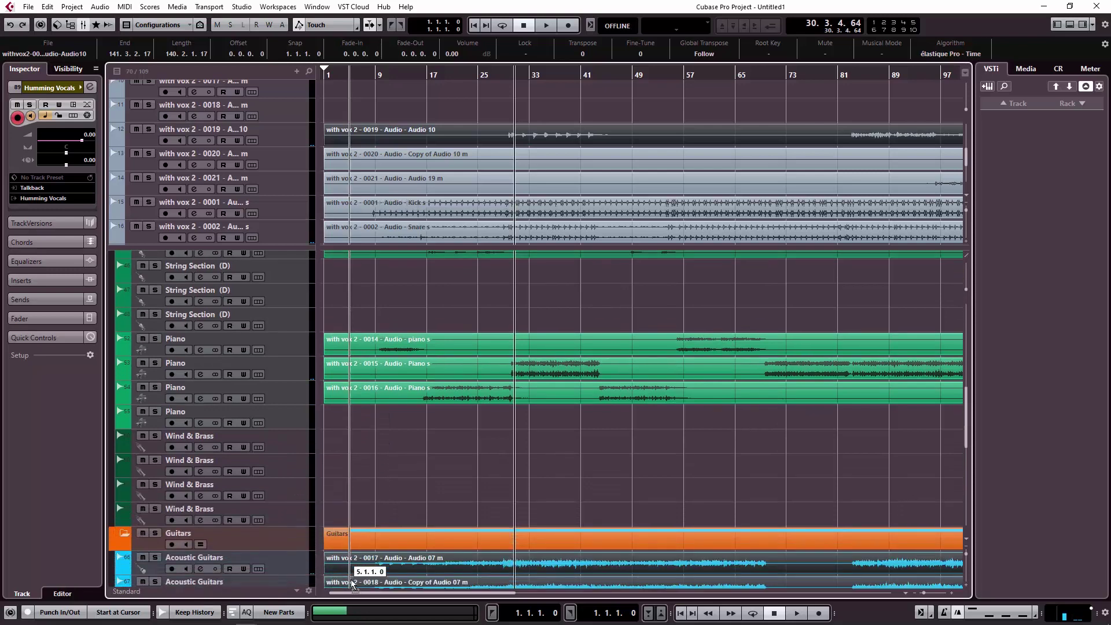
{"action": "left_click_drag", "start_coordinate": [352, 581], "coordinate": [391, 398]}
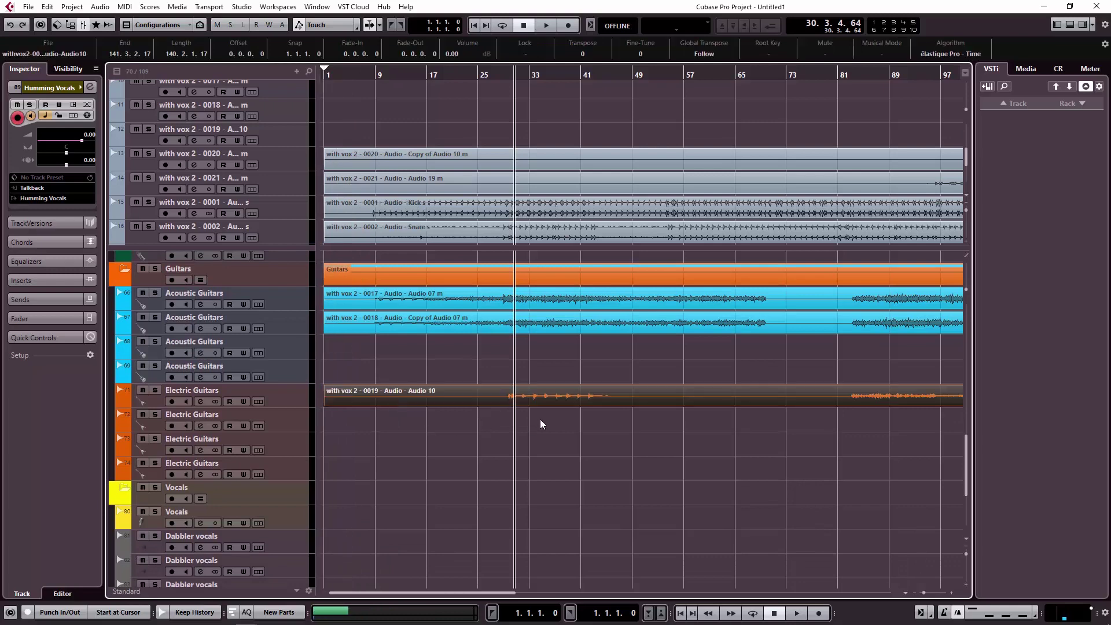
Audition the Copy of Audio 10 track in solo from about bar 105 and move its clip to its matching template track.
{"action": "scroll", "coordinate": [544, 440], "scroll_direction": "up", "scroll_amount": 6}
{"action": "scroll", "coordinate": [568, 416], "scroll_direction": "down", "scroll_amount": 8}
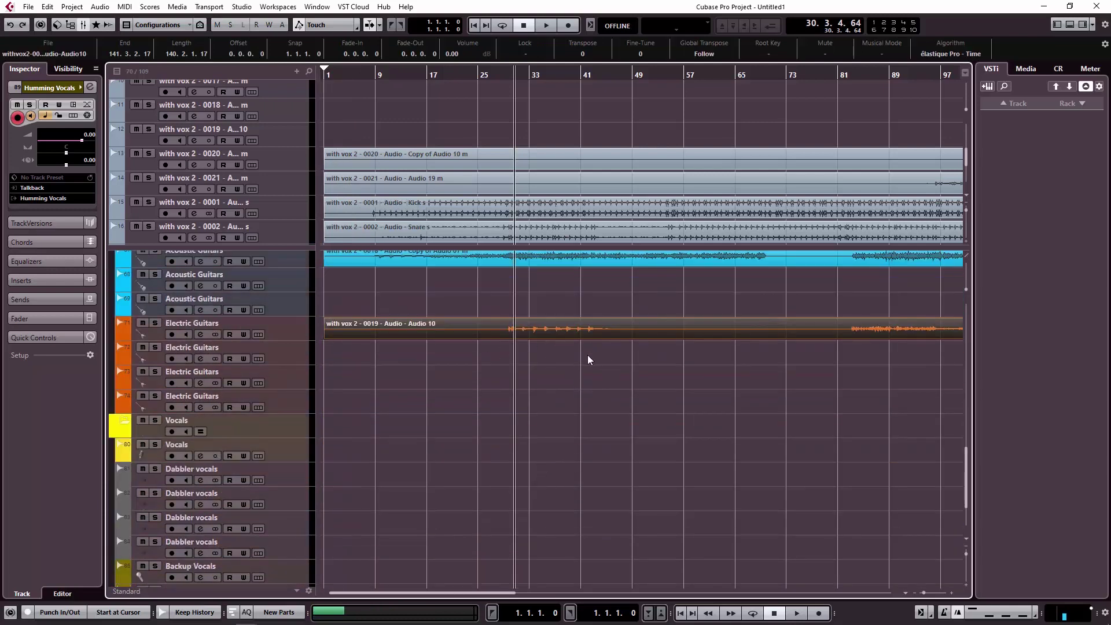
{"action": "scroll", "coordinate": [578, 365], "scroll_direction": "up", "scroll_amount": 10}
{"action": "scroll", "coordinate": [600, 147], "scroll_direction": "up", "scroll_amount": 3}
{"action": "scroll", "coordinate": [596, 168], "scroll_direction": "down", "scroll_amount": 3}
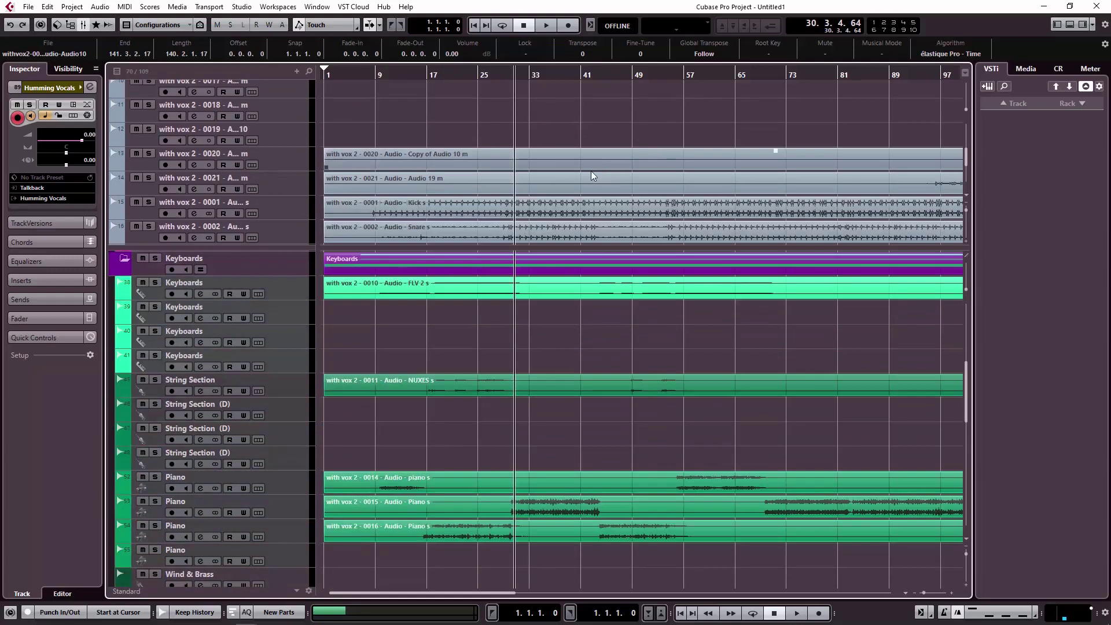
{"action": "key", "text": "g"}
{"action": "left_click", "coordinate": [150, 155]}
{"action": "key", "text": "space"}
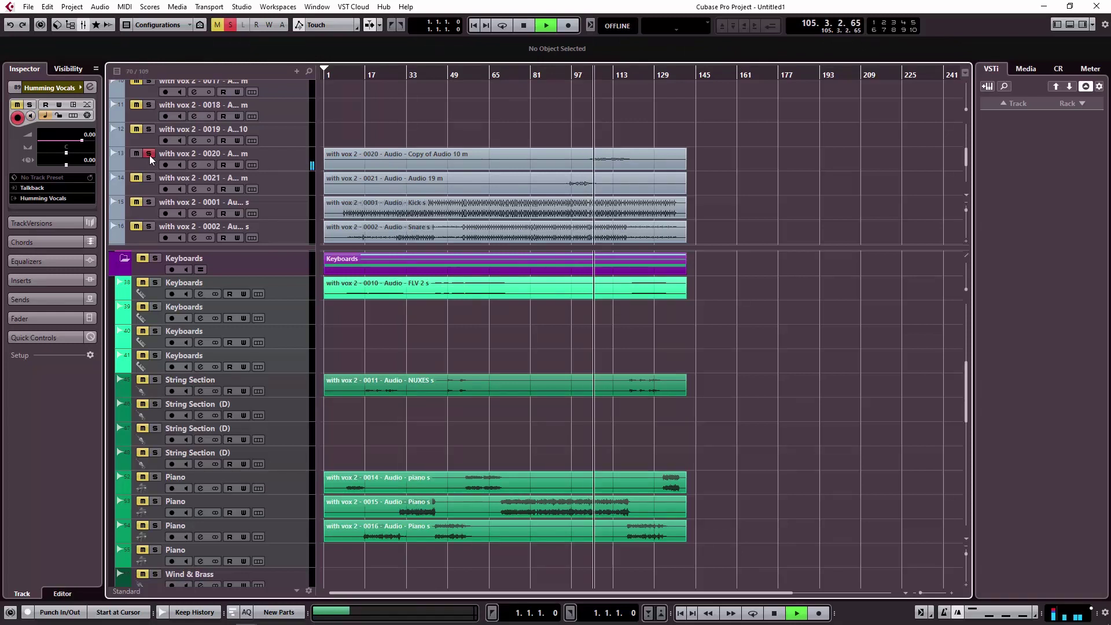
{"action": "left_click", "coordinate": [150, 155]}
{"action": "left_click", "coordinate": [374, 161]}
{"action": "key", "text": "space"}
{"action": "mouse_move", "coordinate": [405, 463]}
{"action": "left_mouse_down"}
{"action": "mouse_move", "coordinate": [337, 592]}
{"action": "mouse_move", "coordinate": [349, 505]}
{"action": "mouse_move", "coordinate": [326, 492]}
{"action": "left_mouse_up"}
Audition the Audio 19 track in solo from about bar 96 and move its clip to its matching template track.
{"action": "scroll", "coordinate": [488, 349], "scroll_direction": "up", "scroll_amount": 8}
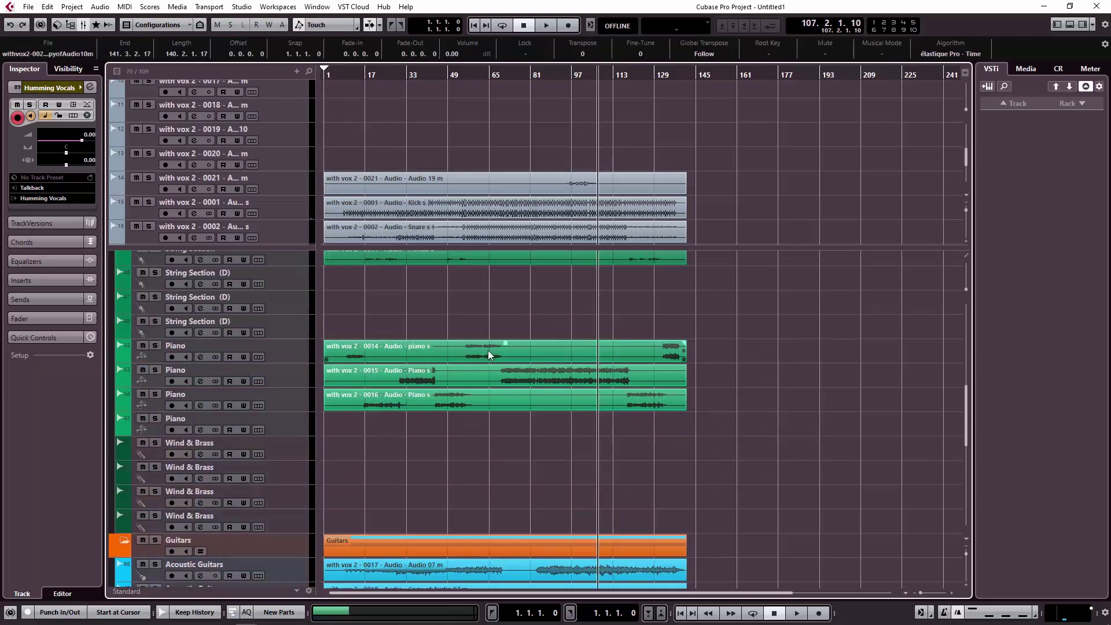
{"action": "scroll", "coordinate": [474, 357], "scroll_direction": "up", "scroll_amount": 5}
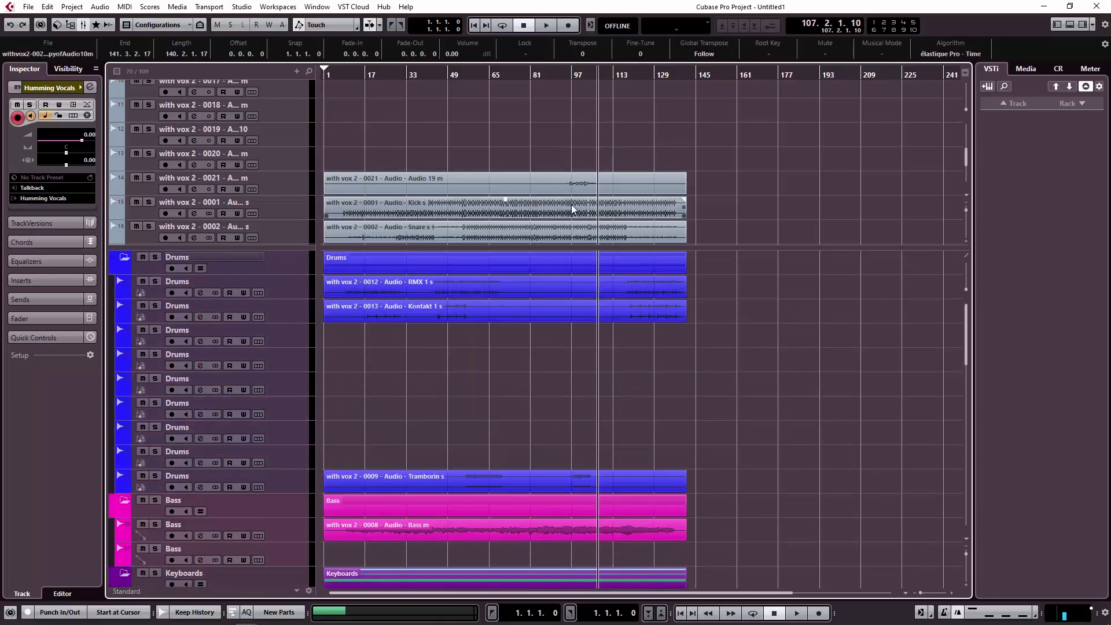
{"action": "left_click", "coordinate": [575, 77]}
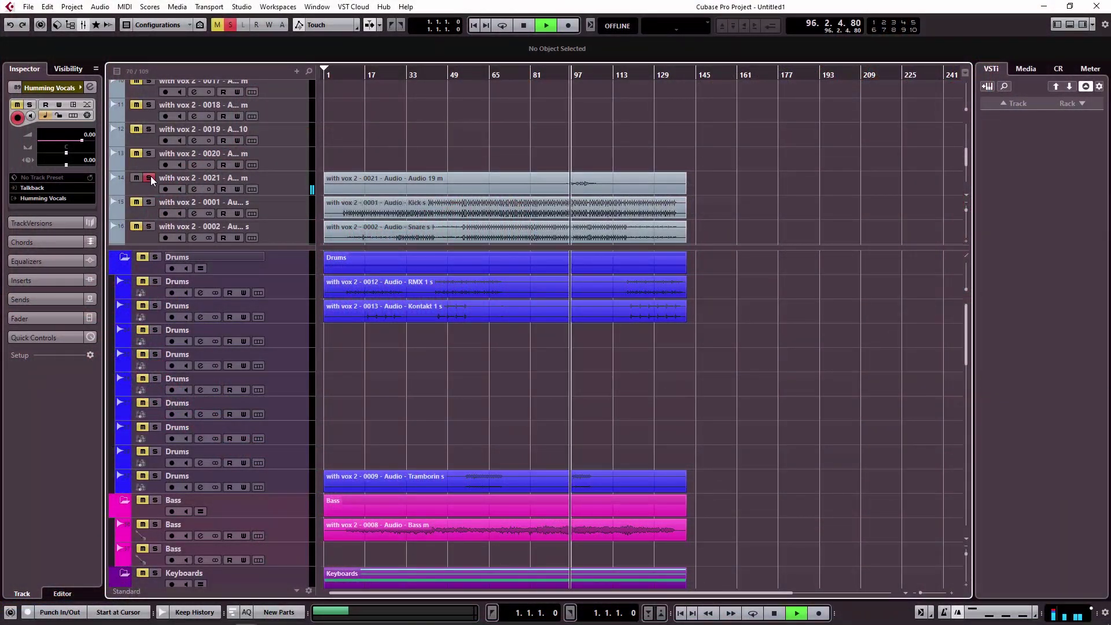
{"action": "left_click", "coordinate": [151, 177]}
{"action": "key", "text": "space"}
{"action": "left_click_drag", "start_coordinate": [342, 176], "coordinate": [353, 501]}
Move the Kick clip to the third Drums template track, starting at the beginning of the project.
{"action": "scroll", "coordinate": [394, 492], "scroll_direction": "up", "scroll_amount": 5}
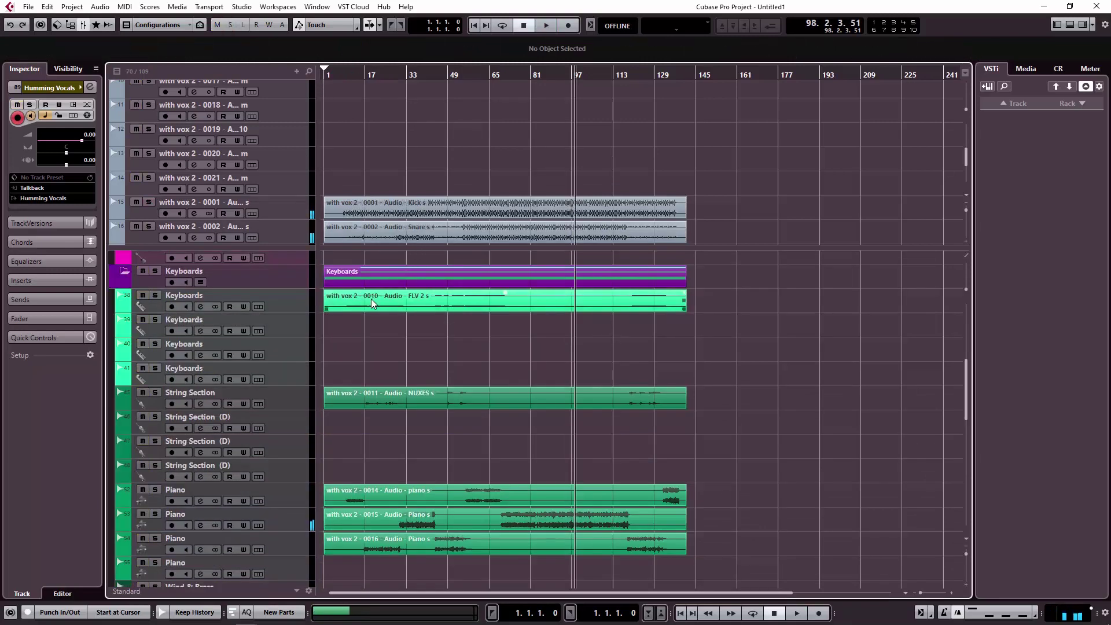
{"action": "scroll", "coordinate": [380, 307], "scroll_direction": "up", "scroll_amount": 5}
{"action": "left_click_drag", "start_coordinate": [381, 217], "coordinate": [380, 343]}
Audition the Snare track in solo from about bar 98 and move its clip to the fourth Drums template track.
{"action": "left_click", "coordinate": [152, 227]}
{"action": "key", "text": "space"}
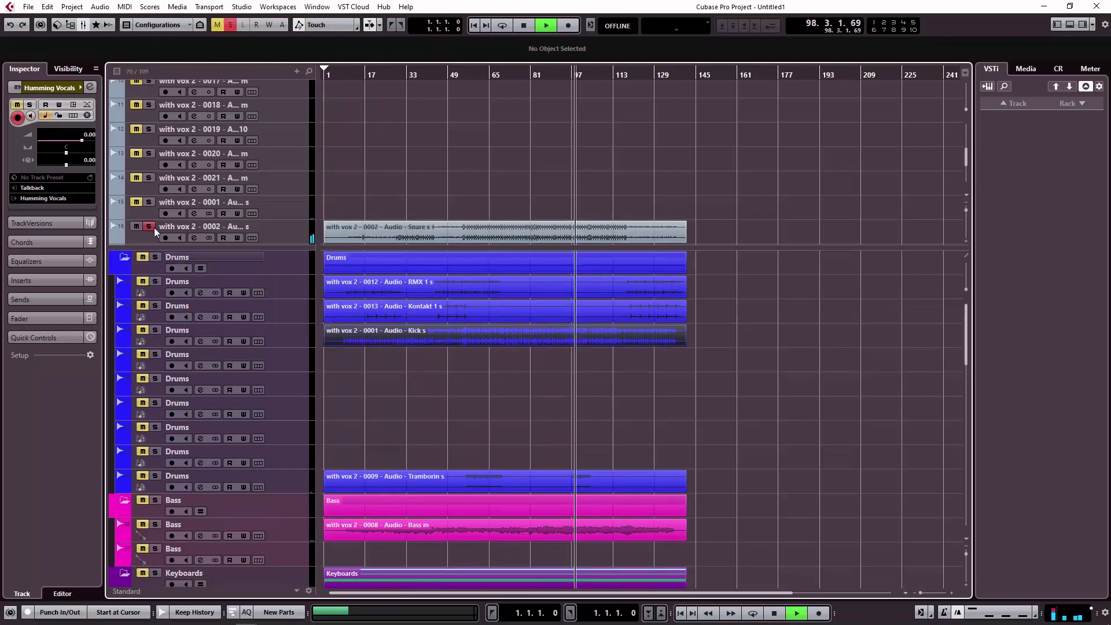
{"action": "key", "text": "space"}
{"action": "left_click_drag", "start_coordinate": [332, 237], "coordinate": [331, 366]}
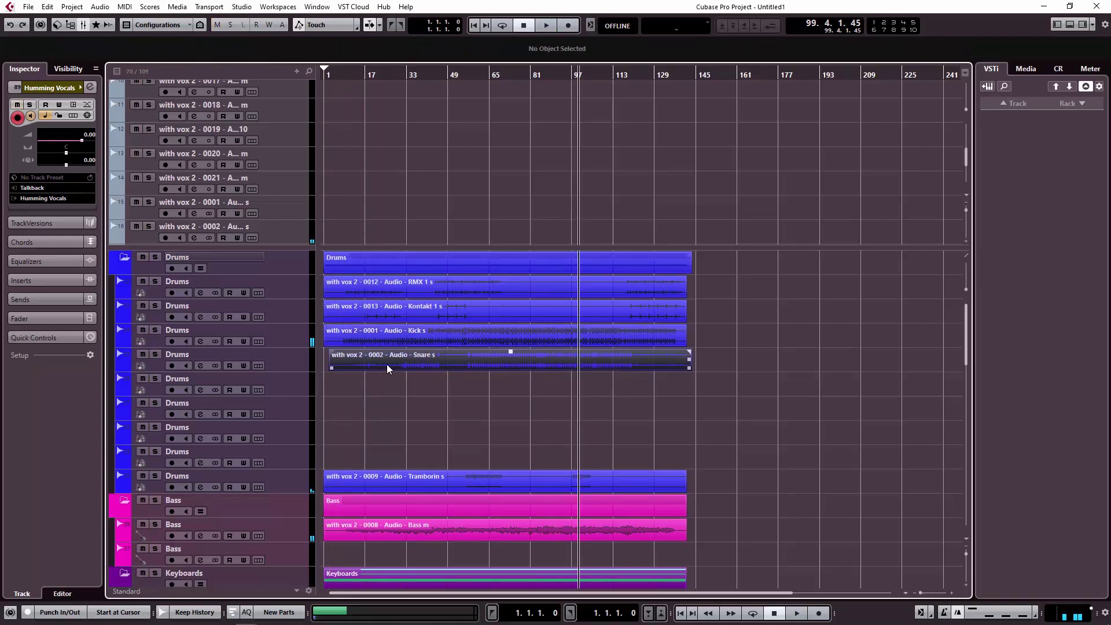
Audition the HiHat & Crash track in solo from about bar 99 and move its clip to the fifth Drums template track.
{"action": "scroll", "coordinate": [261, 218], "scroll_direction": "down", "scroll_amount": 4}
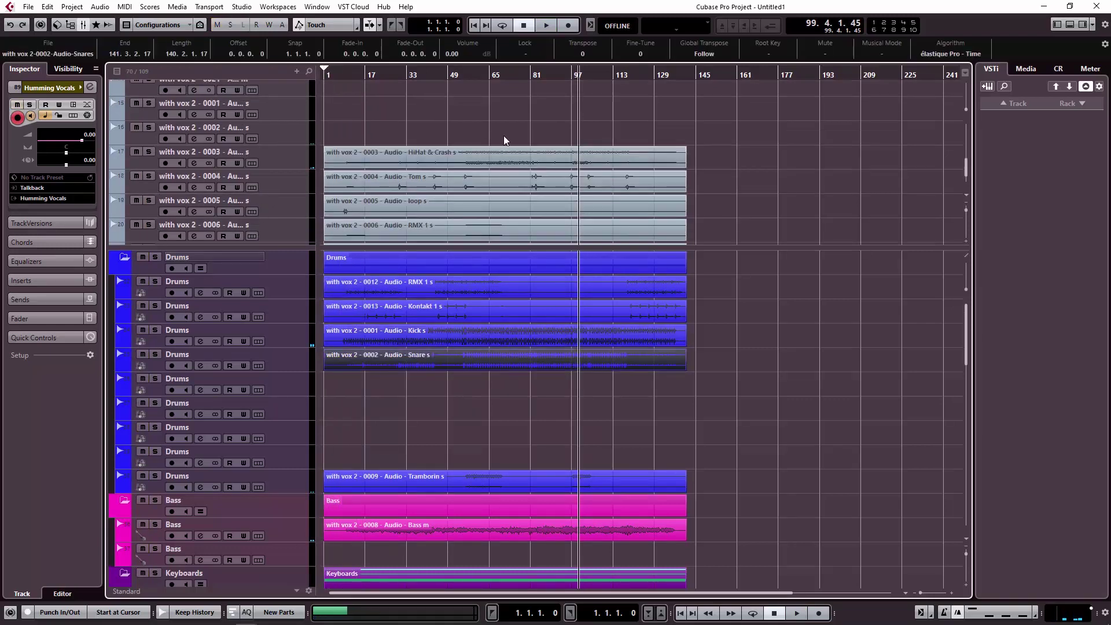
{"action": "left_click", "coordinate": [149, 152]}
{"action": "key", "text": "space"}
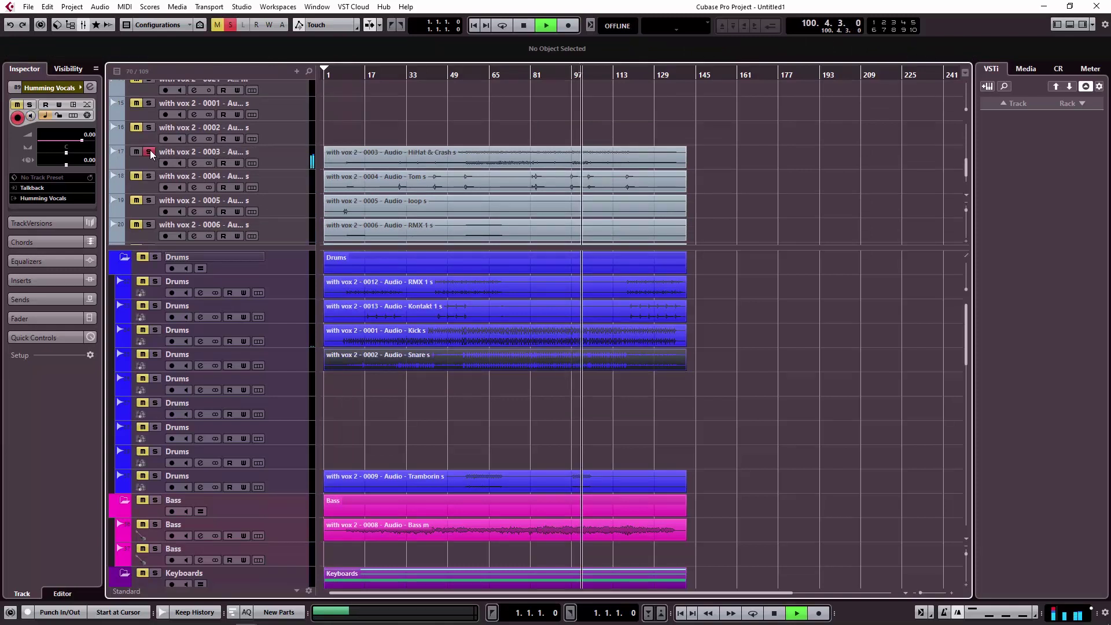
{"action": "left_click", "coordinate": [149, 152]}
{"action": "left_click_drag", "start_coordinate": [359, 158], "coordinate": [360, 387]}
{"action": "key", "text": "space"}
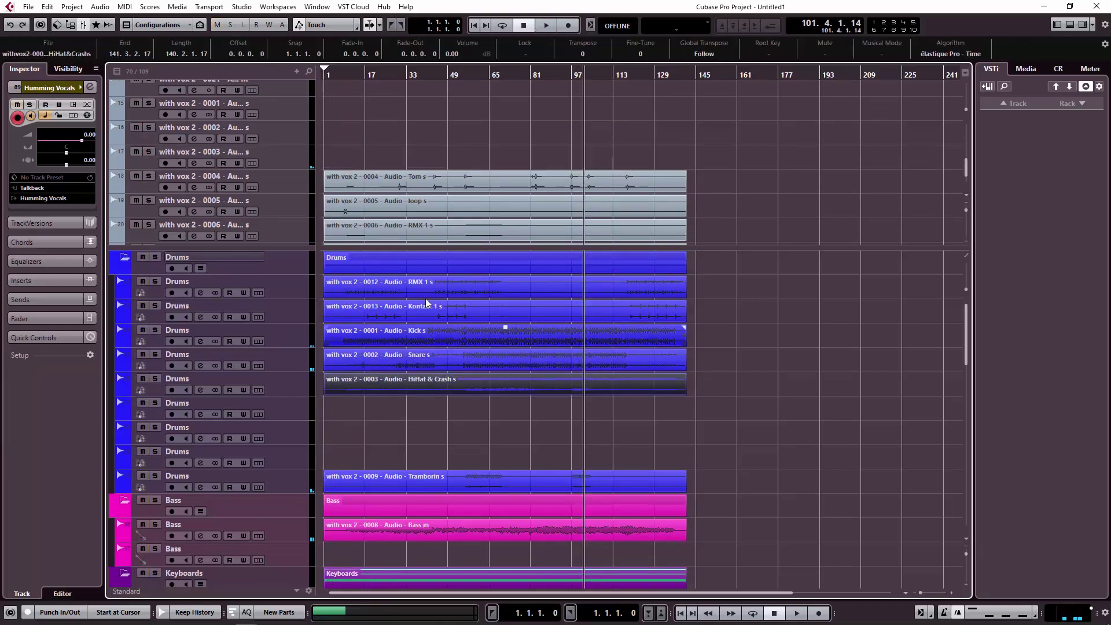
Audition the Tom track in solo from bar 29 and move its clip to the sixth Drums template track.
{"action": "left_click", "coordinate": [396, 78]}
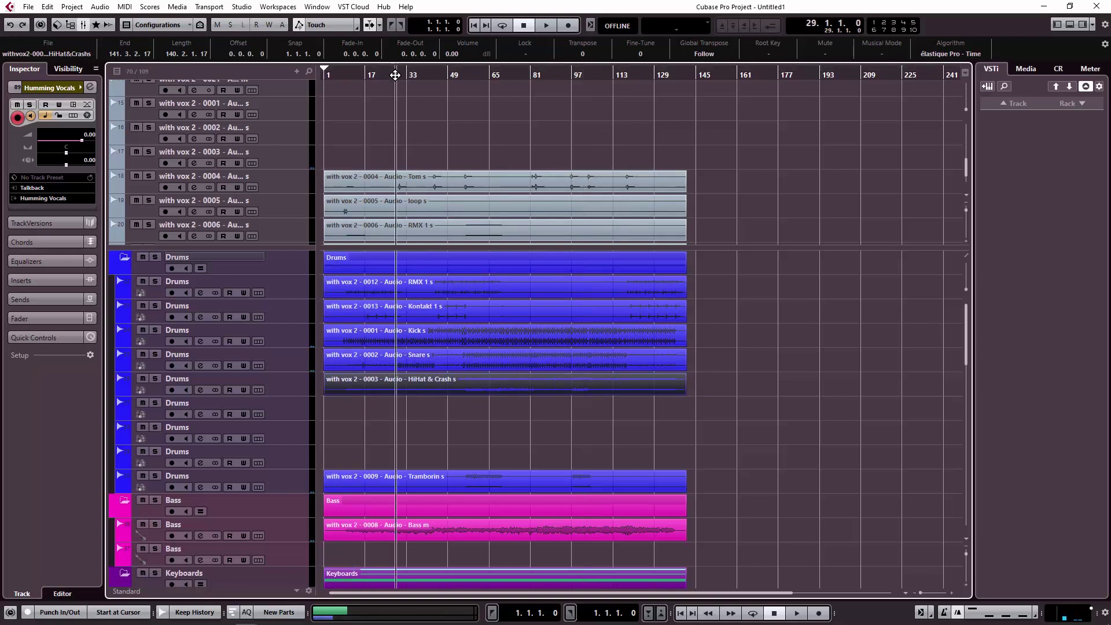
{"action": "left_click", "coordinate": [149, 176]}
{"action": "key", "text": "space"}
{"action": "left_click", "coordinate": [149, 176]}
{"action": "key", "text": "space"}
{"action": "left_click_drag", "start_coordinate": [388, 183], "coordinate": [363, 411]}
Audition the loop track in solo from bar 8 and move its clip to the seventh Drums template track.
{"action": "left_click", "coordinate": [342, 74]}
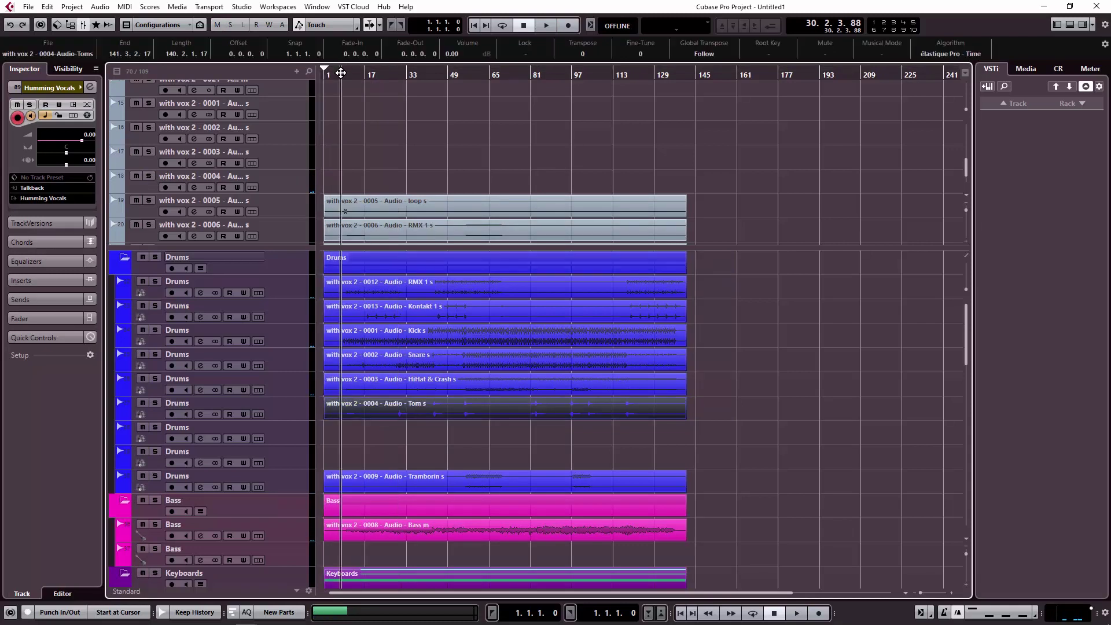
{"action": "left_click", "coordinate": [150, 201]}
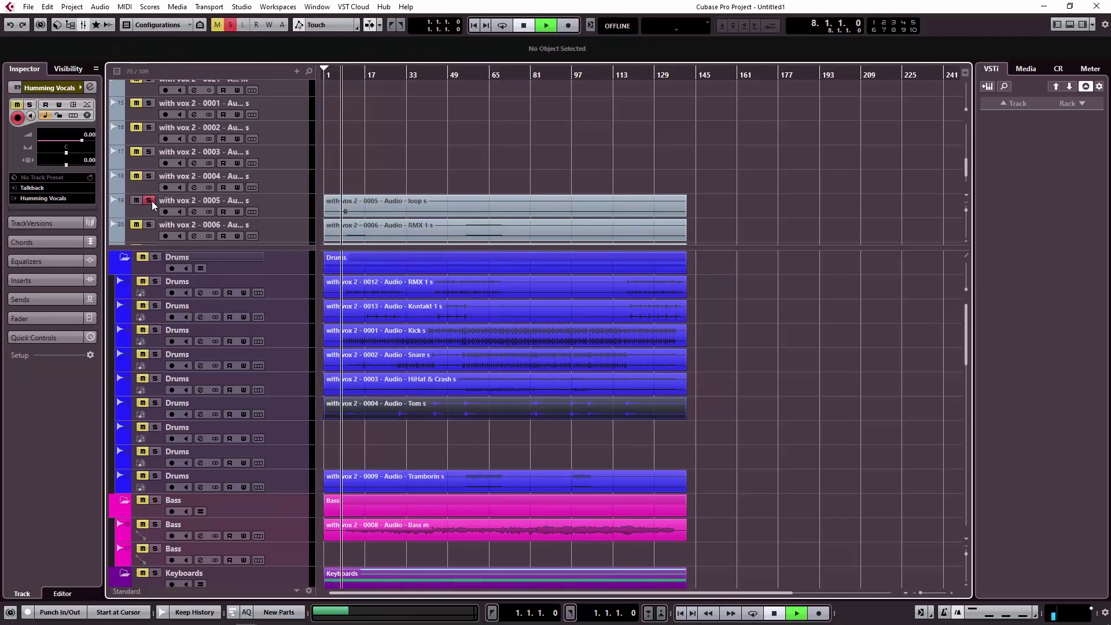
{"action": "key", "text": "space"}
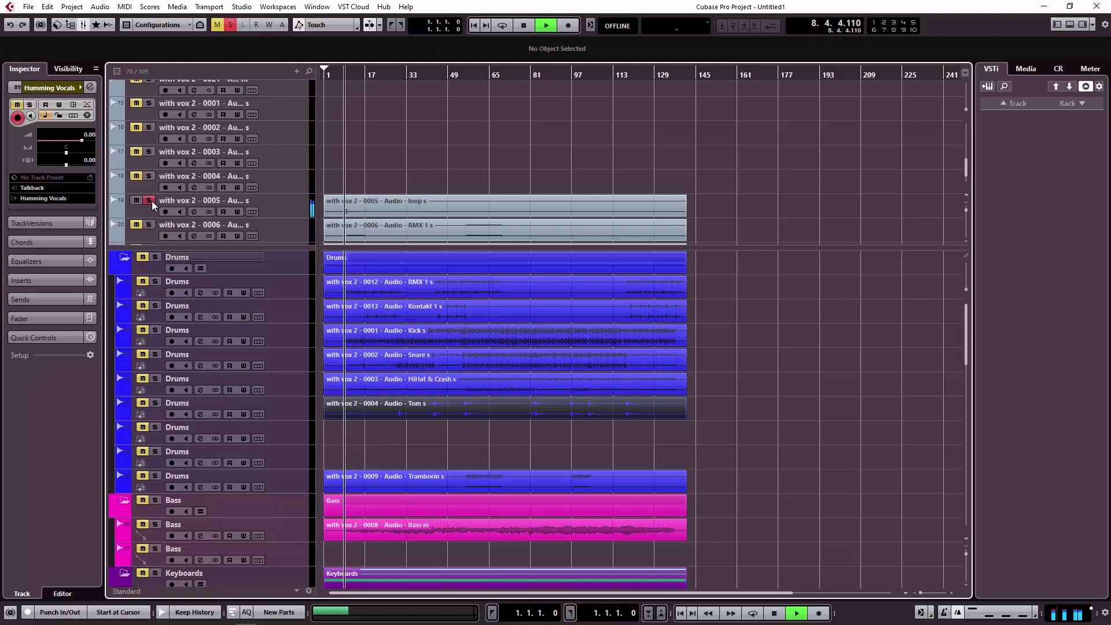
{"action": "left_click", "coordinate": [150, 200]}
{"action": "key", "text": "space"}
{"action": "left_click_drag", "start_coordinate": [333, 204], "coordinate": [330, 435]}
Audition the 0006 RMX 1 track in solo from about bar 9 and move its clip to the eighth Drums template track.
{"action": "scroll", "coordinate": [486, 219], "scroll_direction": "down", "scroll_amount": 2}
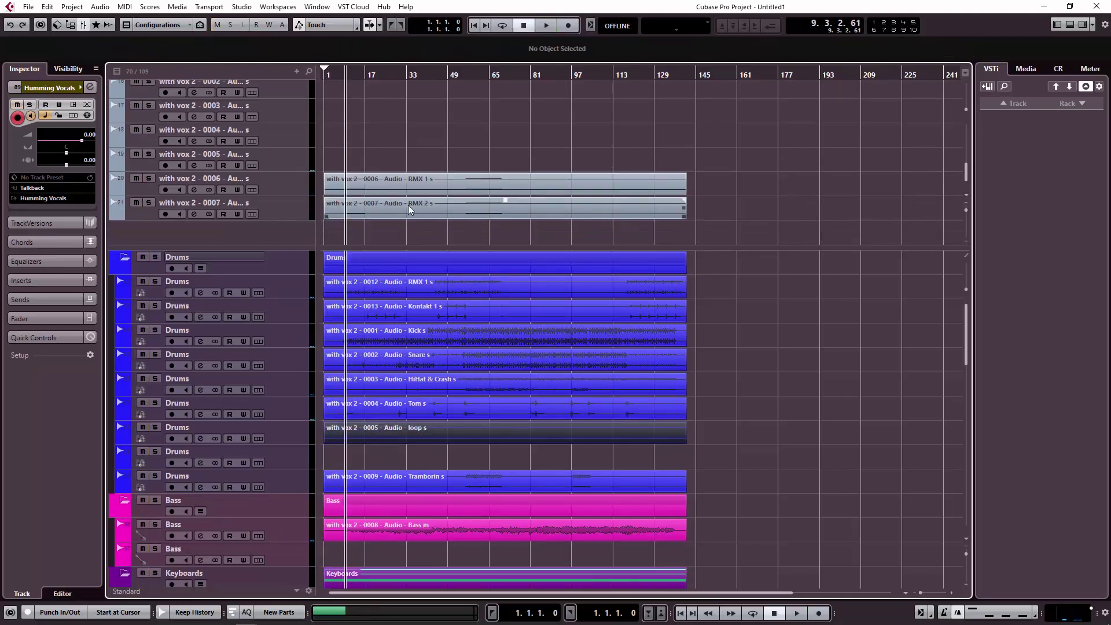
{"action": "left_click", "coordinate": [150, 178]}
{"action": "key", "text": "space"}
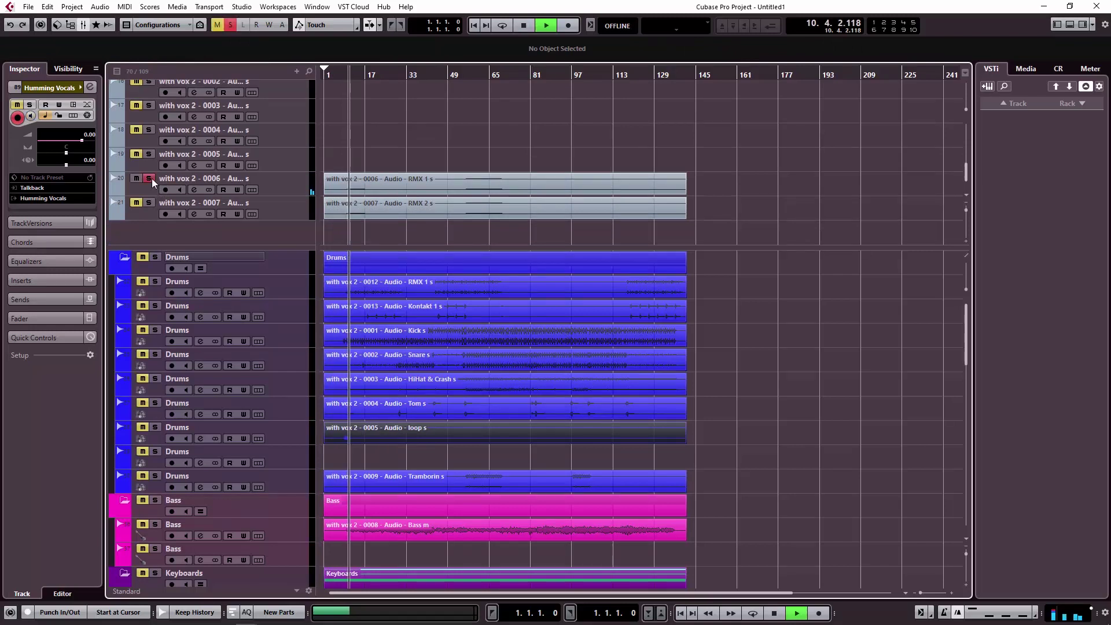
{"action": "left_click", "coordinate": [152, 179]}
{"action": "key", "text": "space"}
{"action": "left_click_drag", "start_coordinate": [436, 186], "coordinate": [435, 464]}
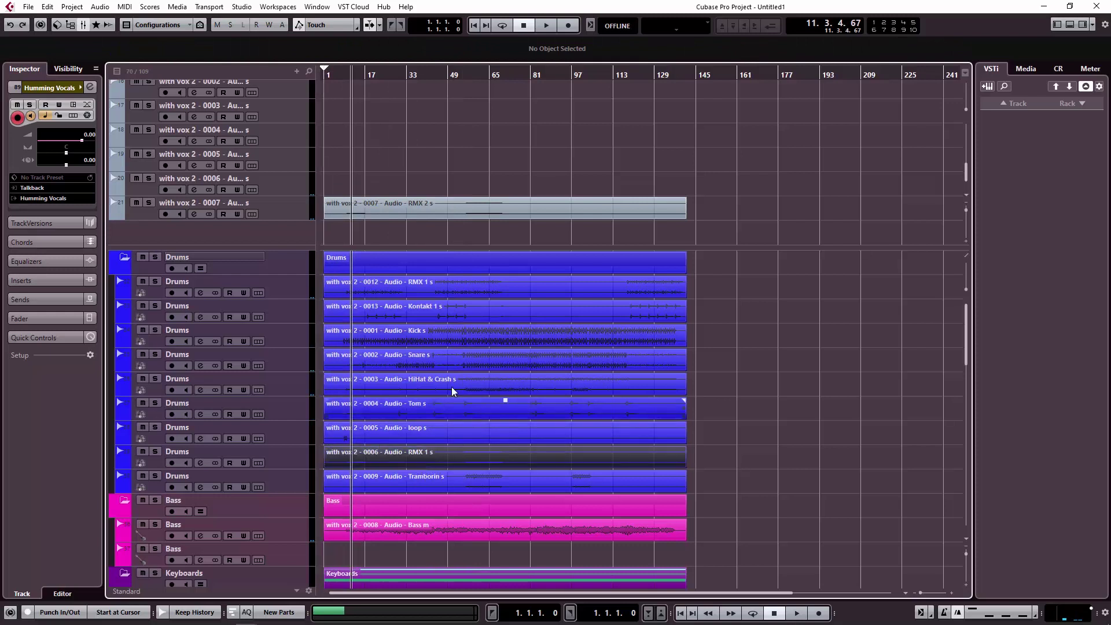
Audition the 0007 RMX 2 track in solo from about bar 11 and check the arrangement of the Drums group.
{"action": "left_click", "coordinate": [149, 203]}
{"action": "key", "text": "space"}
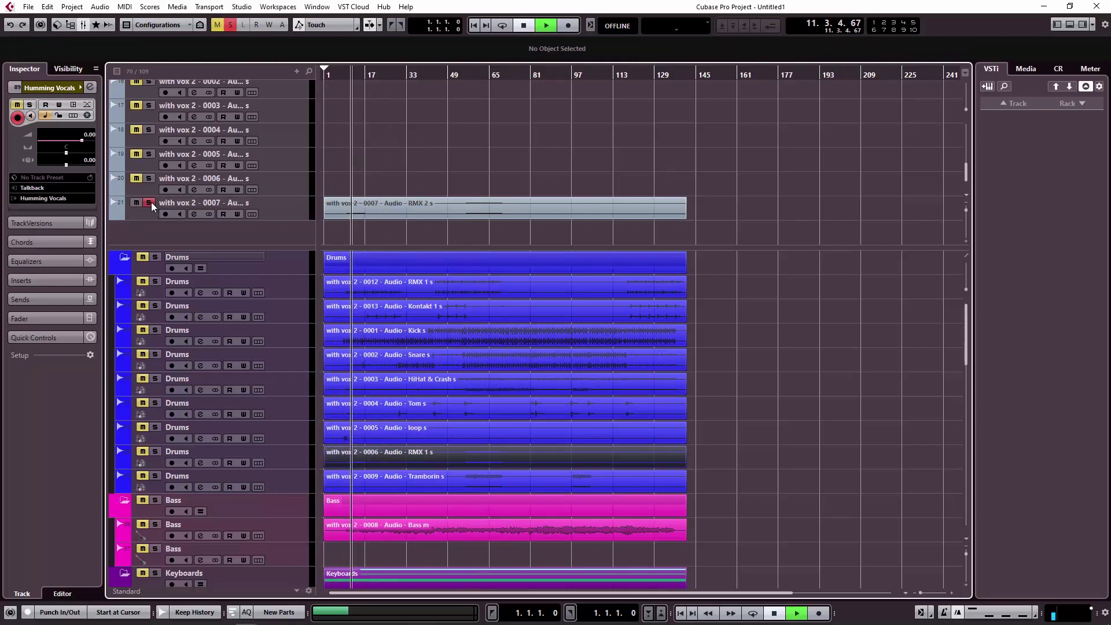
{"action": "left_click", "coordinate": [150, 202]}
{"action": "key", "text": "space"}
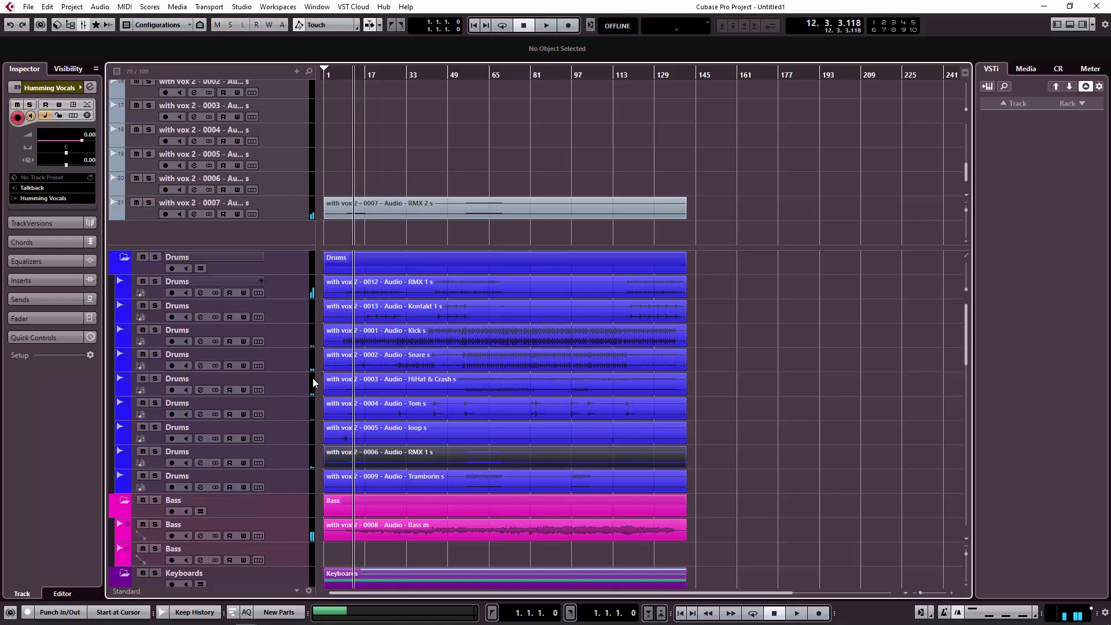
{"action": "left_click", "coordinate": [282, 262]}
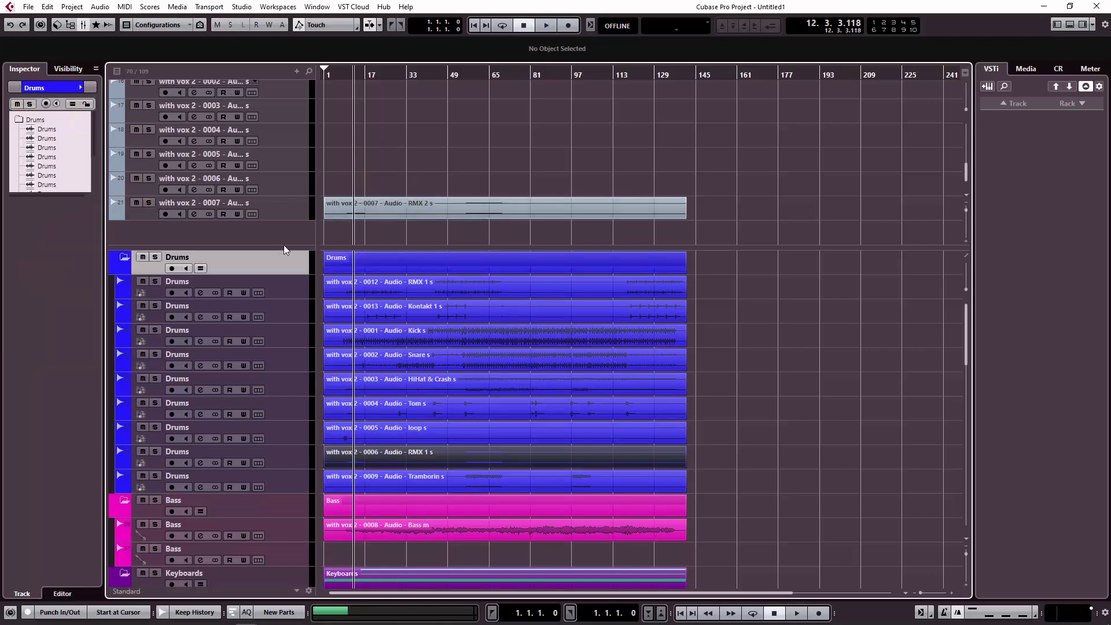
{"action": "key", "text": "h"}
{"action": "key", "text": "h"}
{"action": "key", "text": "h"}
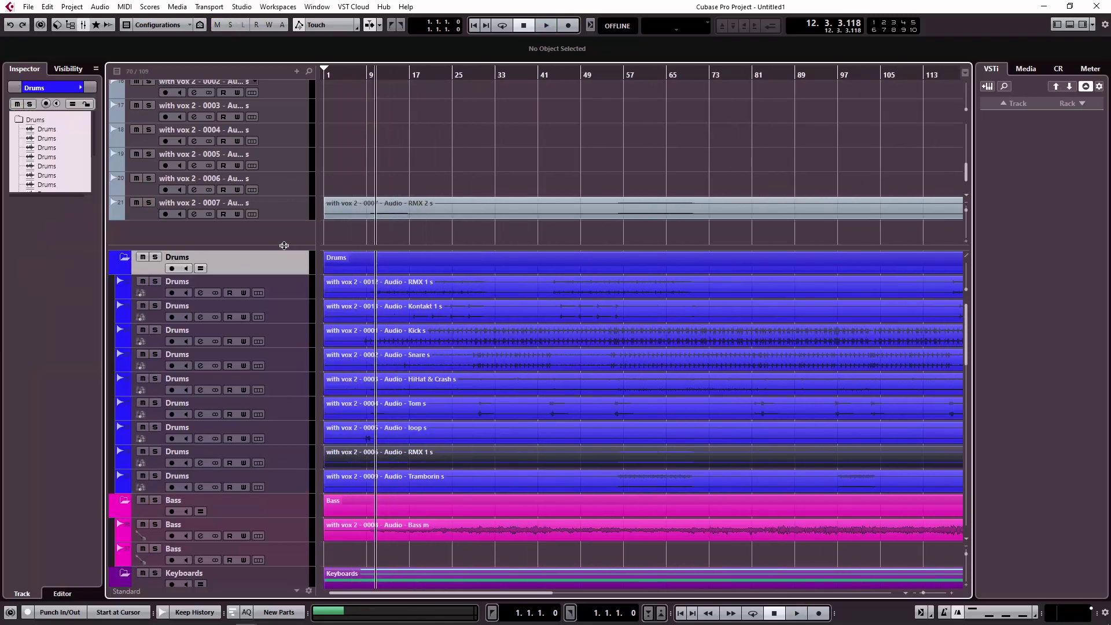
{"action": "key", "text": "g"}
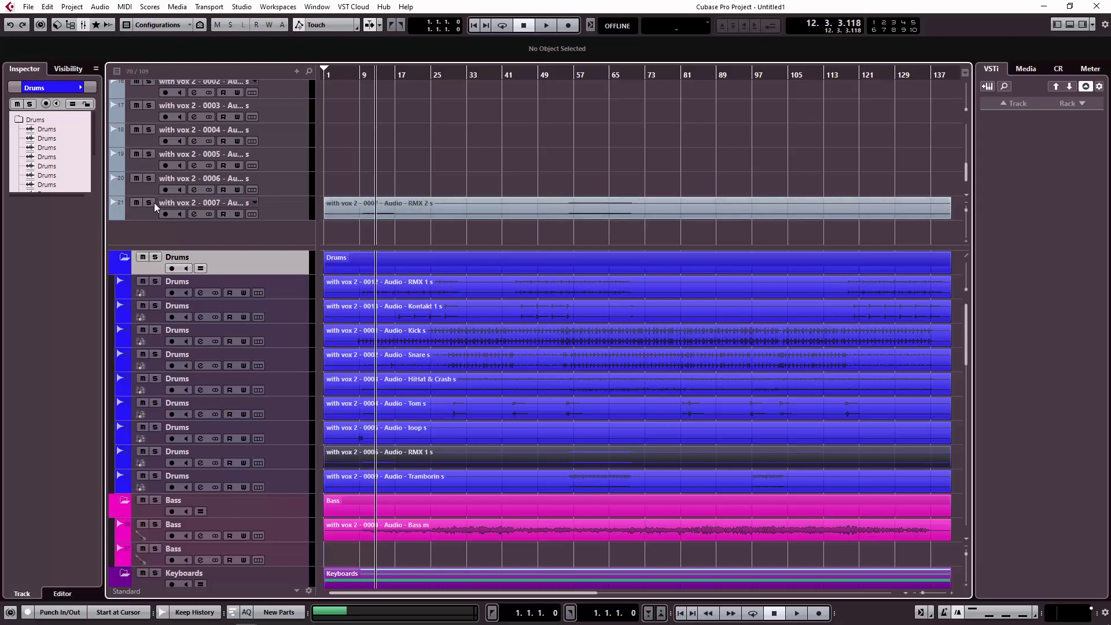
{"action": "key", "text": "space"}
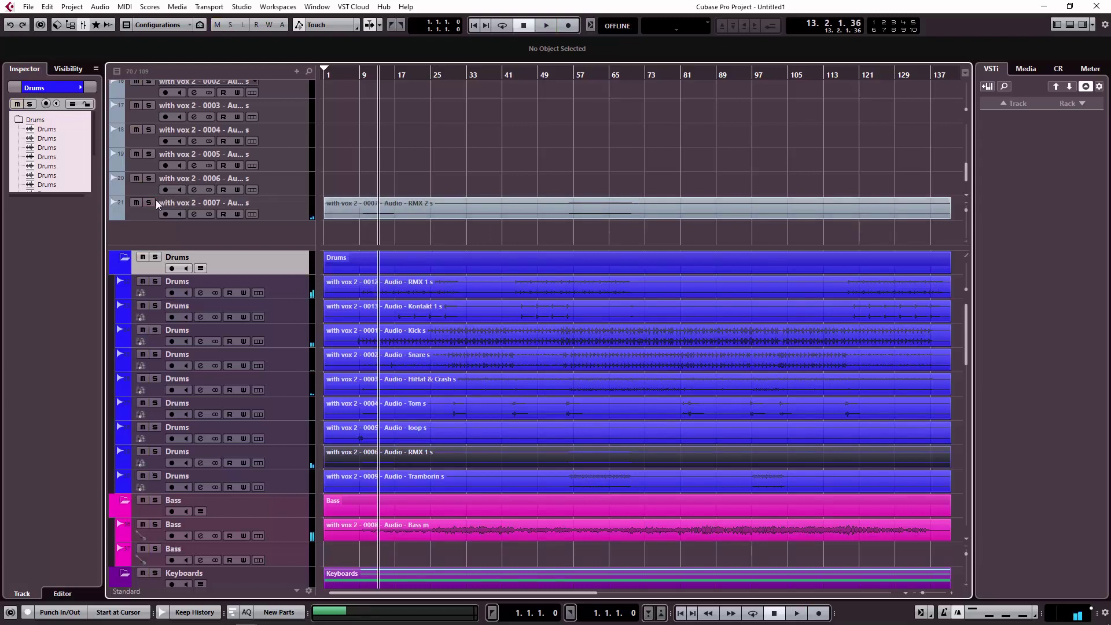
Duplicate the last Drums track, which holds the Tramborin clip, and delete the copied clip from the duplicate.
{"action": "left_click", "coordinate": [287, 481]}
{"action": "scroll", "coordinate": [286, 475], "scroll_direction": "down", "scroll_amount": 3}
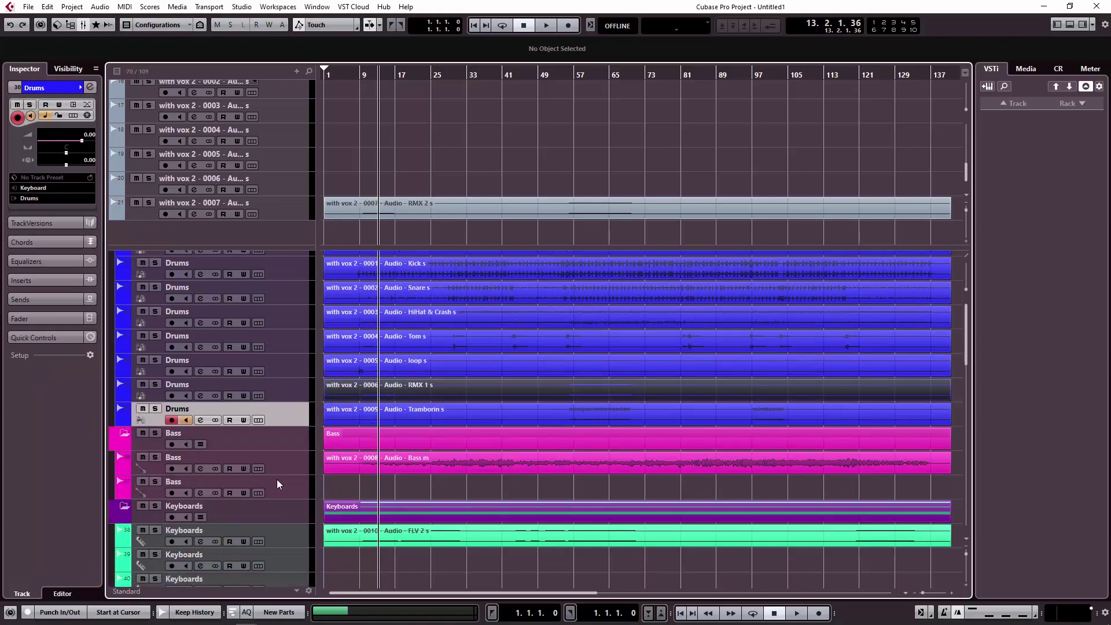
{"action": "right_click", "coordinate": [281, 415]}
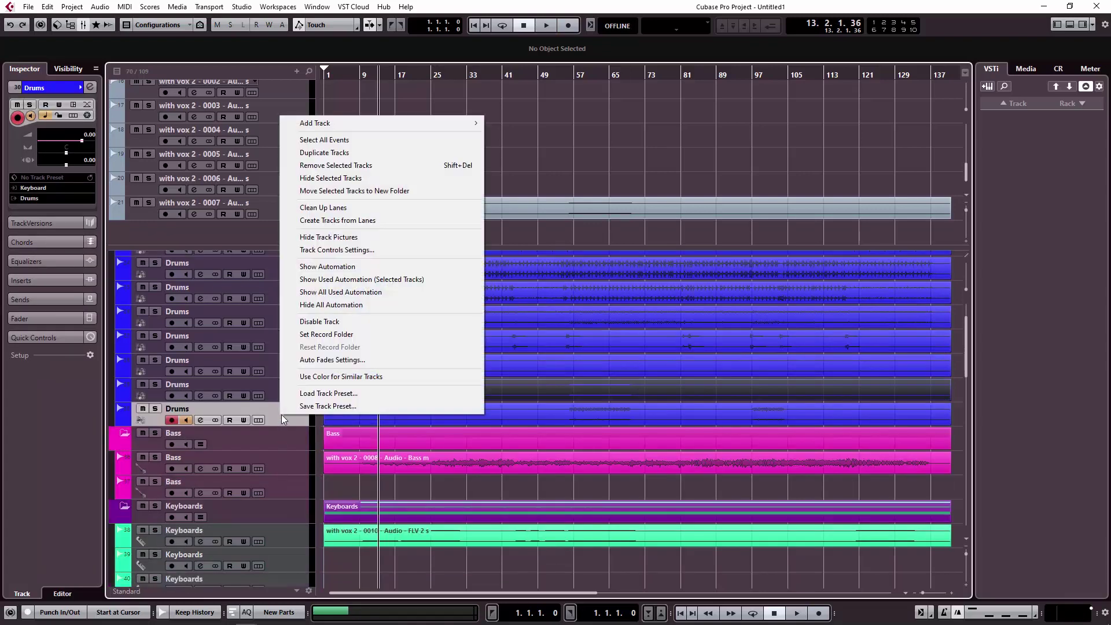
{"action": "left_click", "coordinate": [364, 154]}
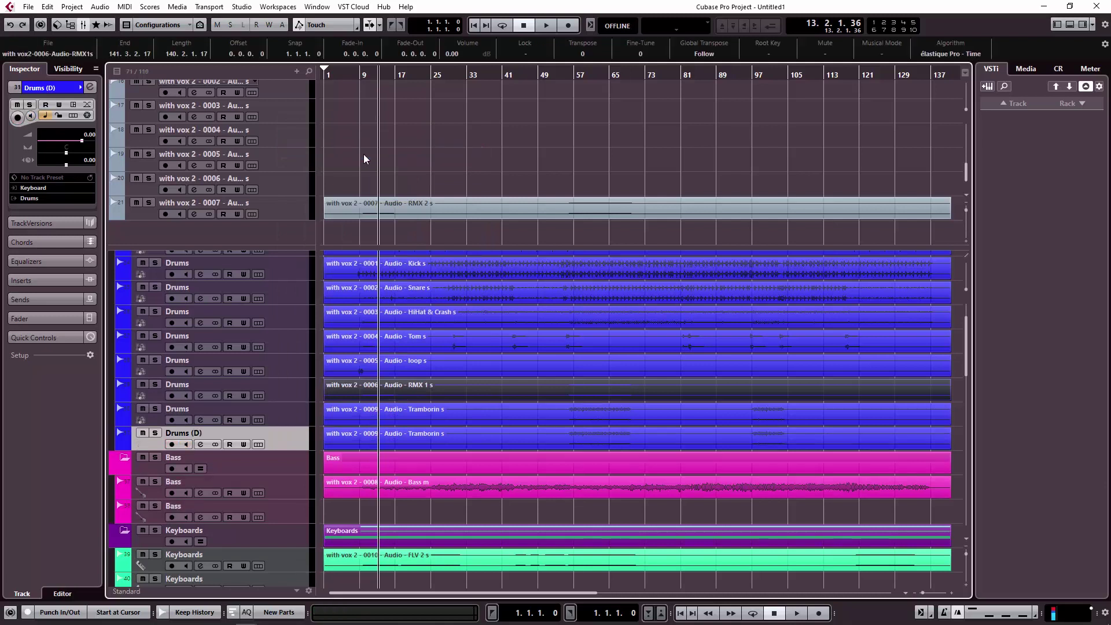
{"action": "key", "text": "Delete"}
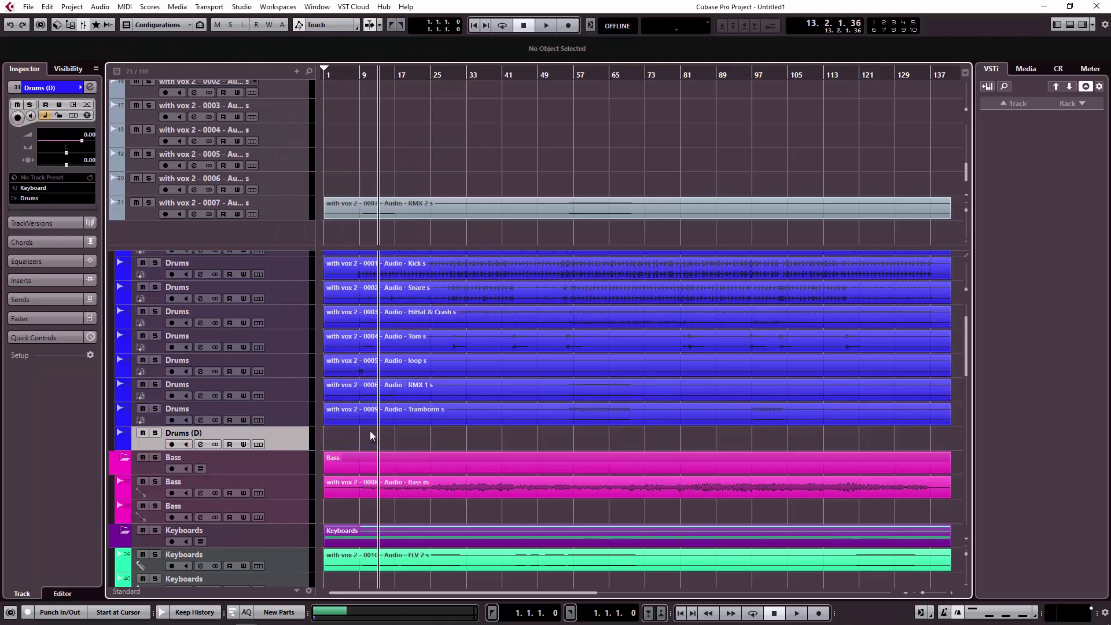
Move the 0007 RMX 2 clip to the empty Drums (D) track, starting at the beginning of the project.
{"action": "left_click", "coordinate": [338, 215]}
{"action": "left_click_drag", "start_coordinate": [363, 415], "coordinate": [358, 446]}
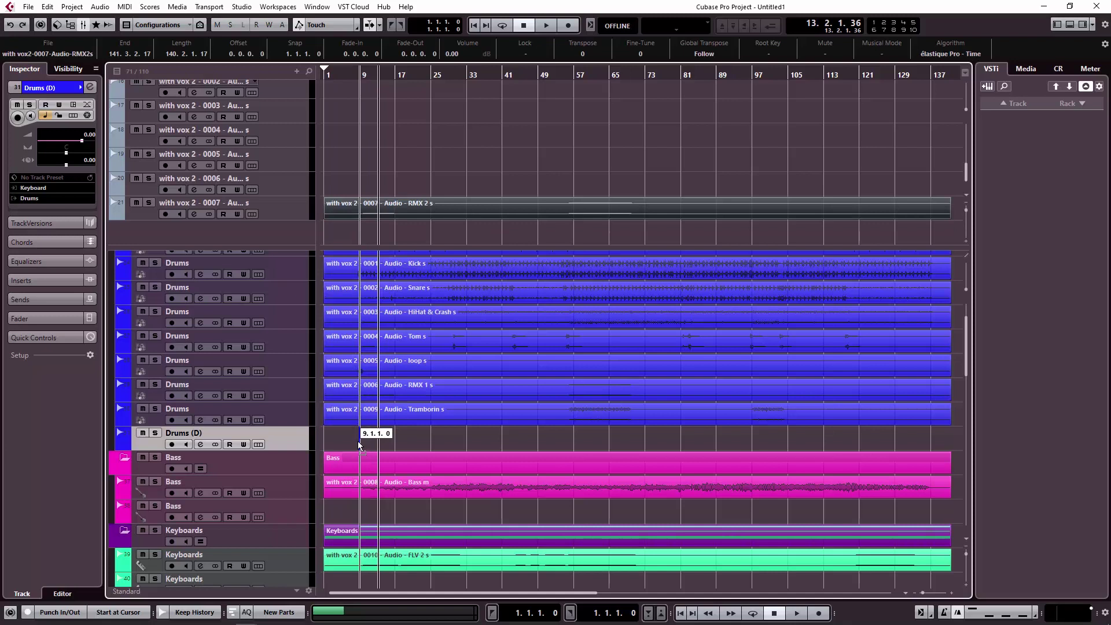
{"action": "mouse_move", "coordinate": [359, 446]}
{"action": "left_mouse_down"}
{"action": "mouse_move", "coordinate": [441, 445]}
{"action": "mouse_move", "coordinate": [375, 452]}
{"action": "left_mouse_up"}
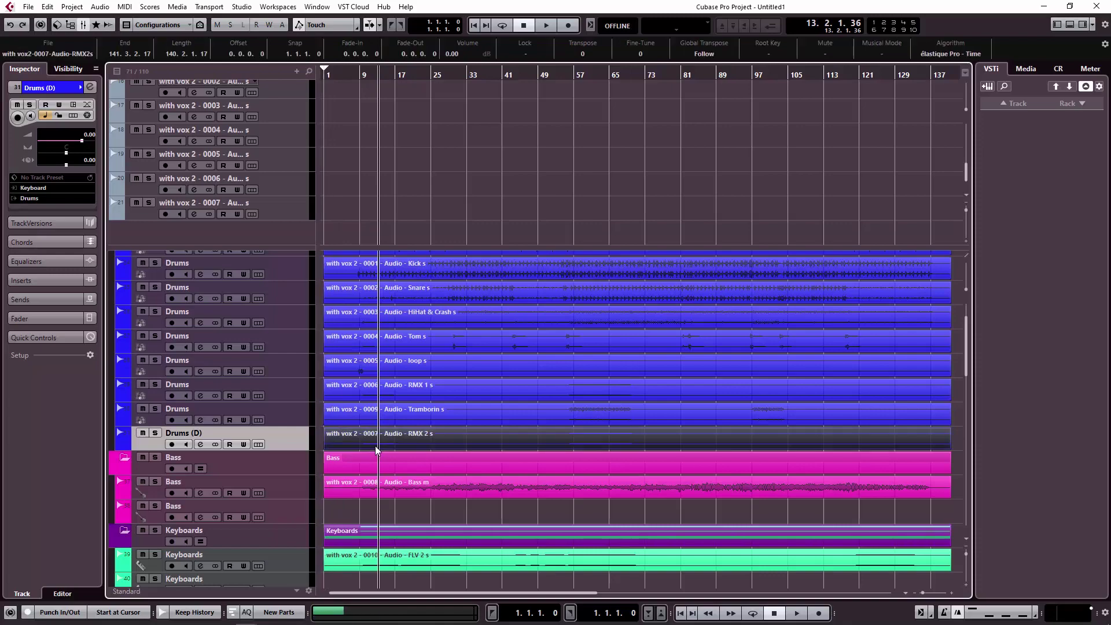
Reorder the Drums folder so the Kick track comes first and the Snare track second.
{"action": "scroll", "coordinate": [406, 436], "scroll_direction": "down", "scroll_amount": 4}
{"action": "scroll", "coordinate": [547, 394], "scroll_direction": "up", "scroll_amount": 2}
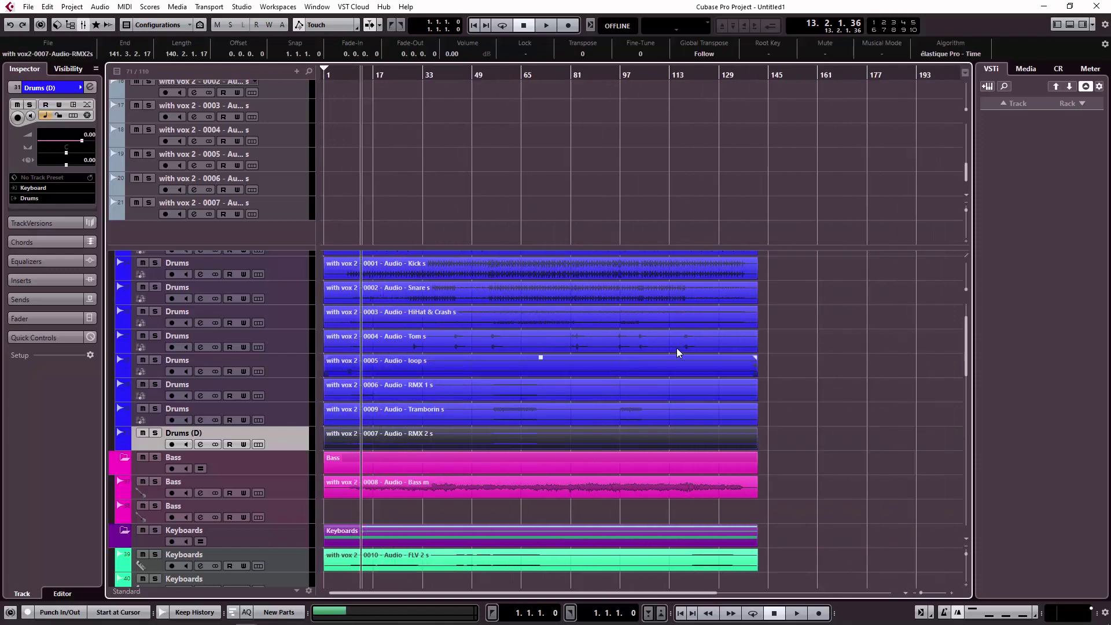
{"action": "scroll", "coordinate": [690, 340], "scroll_direction": "up", "scroll_amount": 2}
{"action": "scroll", "coordinate": [690, 341], "scroll_direction": "down", "scroll_amount": 10}
{"action": "scroll", "coordinate": [690, 340], "scroll_direction": "up", "scroll_amount": 3}
{"action": "scroll", "coordinate": [690, 340], "scroll_direction": "up", "scroll_amount": 7}
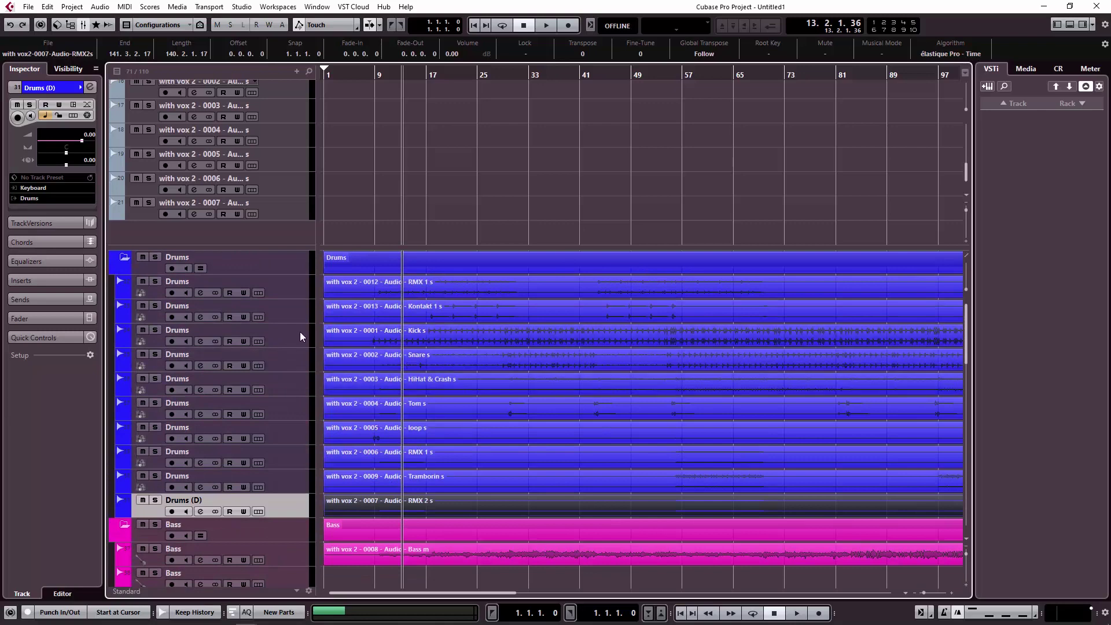
{"action": "left_click_drag", "start_coordinate": [269, 333], "coordinate": [270, 283]}
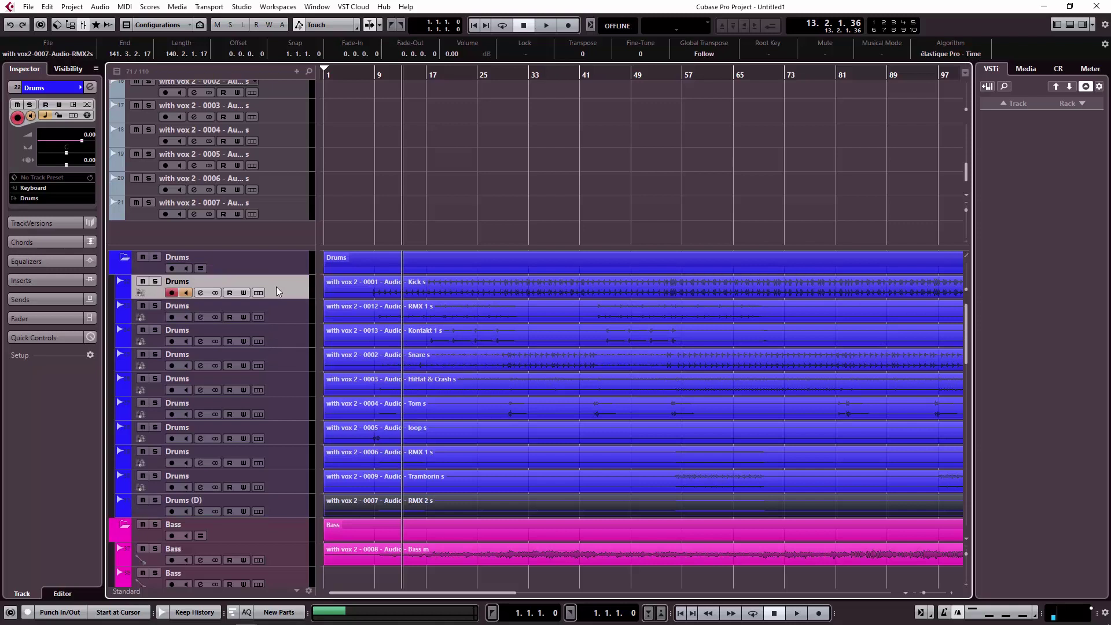
{"action": "left_click", "coordinate": [172, 293]}
{"action": "left_click_drag", "start_coordinate": [275, 359], "coordinate": [287, 315]}
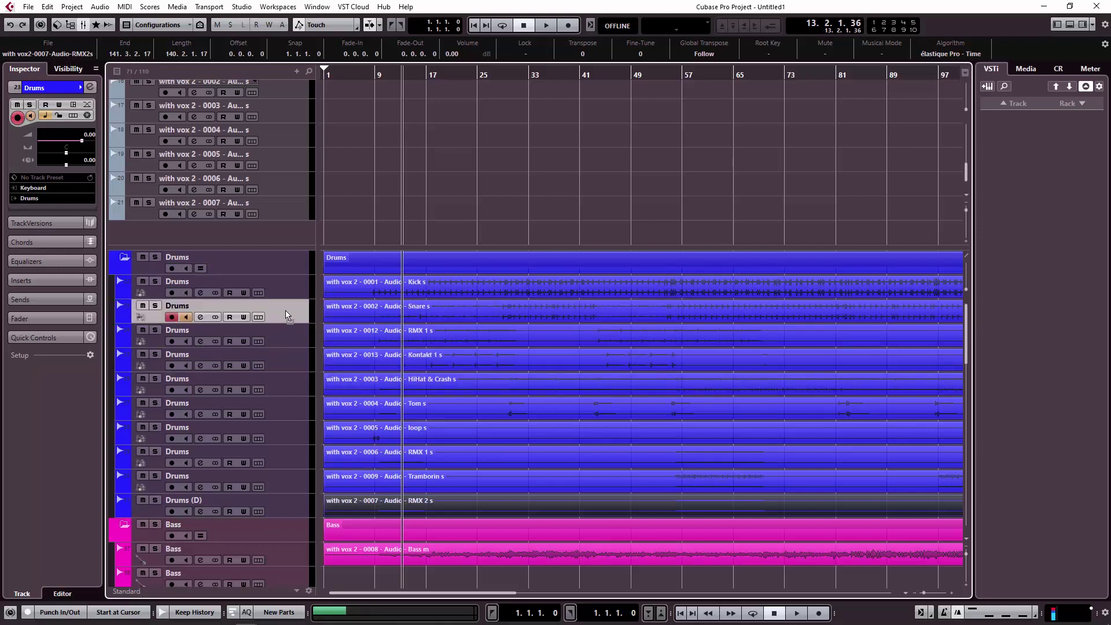
Move the 0012 RMX 1 track to the end of the Drums folder and audition the Kontakt 1 track in solo.
{"action": "key", "text": "space"}
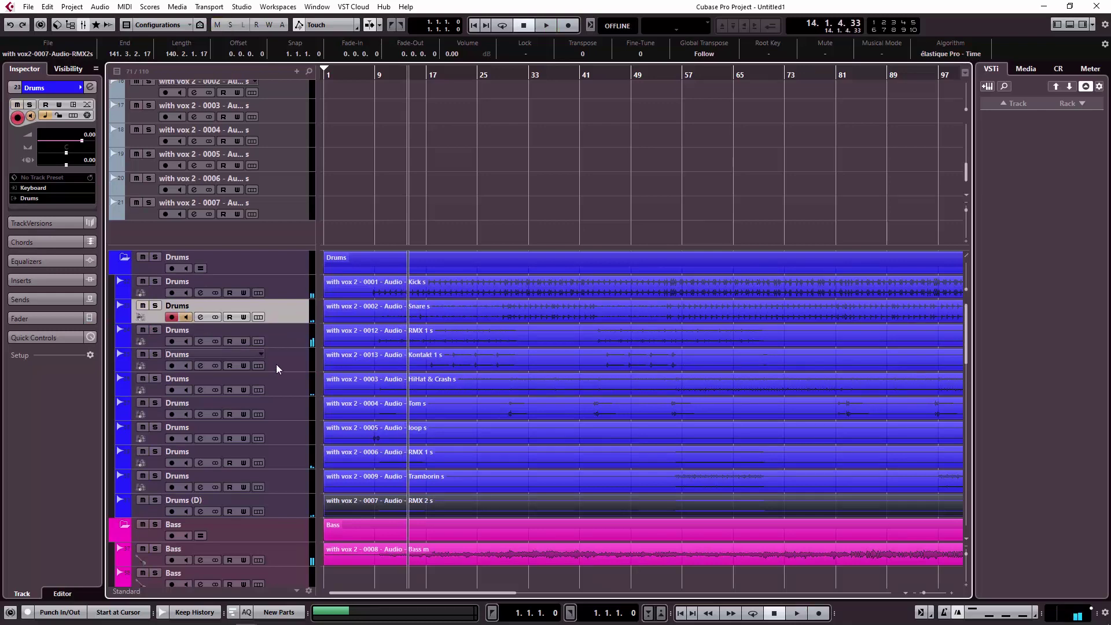
{"action": "left_click_drag", "start_coordinate": [287, 343], "coordinate": [289, 517]}
{"action": "left_click", "coordinate": [156, 330]}
{"action": "left_click", "coordinate": [155, 331]}
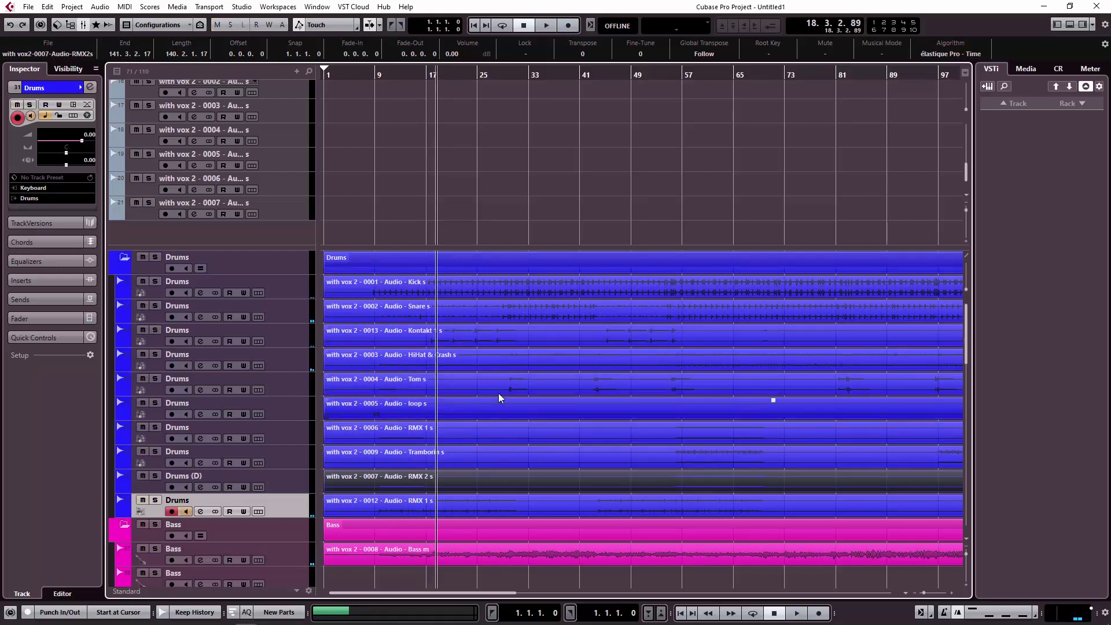
Audition the Tom and loop parts and move both tracks above the HiHat & Crash track, with Tom first.
{"action": "left_click", "coordinate": [508, 80]}
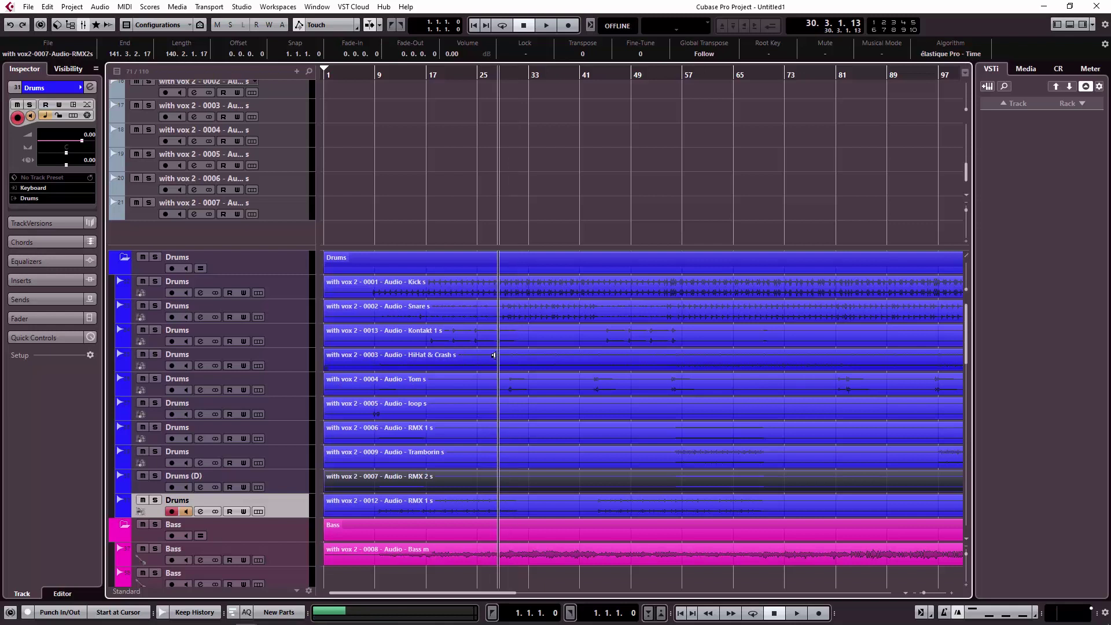
{"action": "left_click_drag", "start_coordinate": [276, 388], "coordinate": [272, 351]}
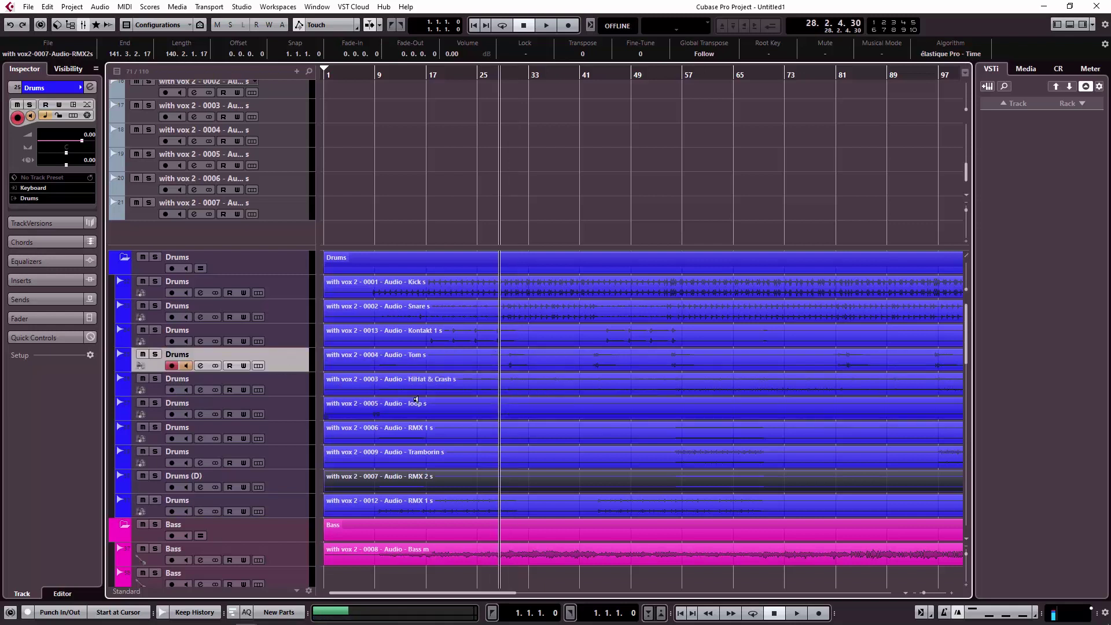
{"action": "left_click", "coordinate": [376, 411]}
{"action": "left_click_drag", "start_coordinate": [278, 412], "coordinate": [277, 377]}
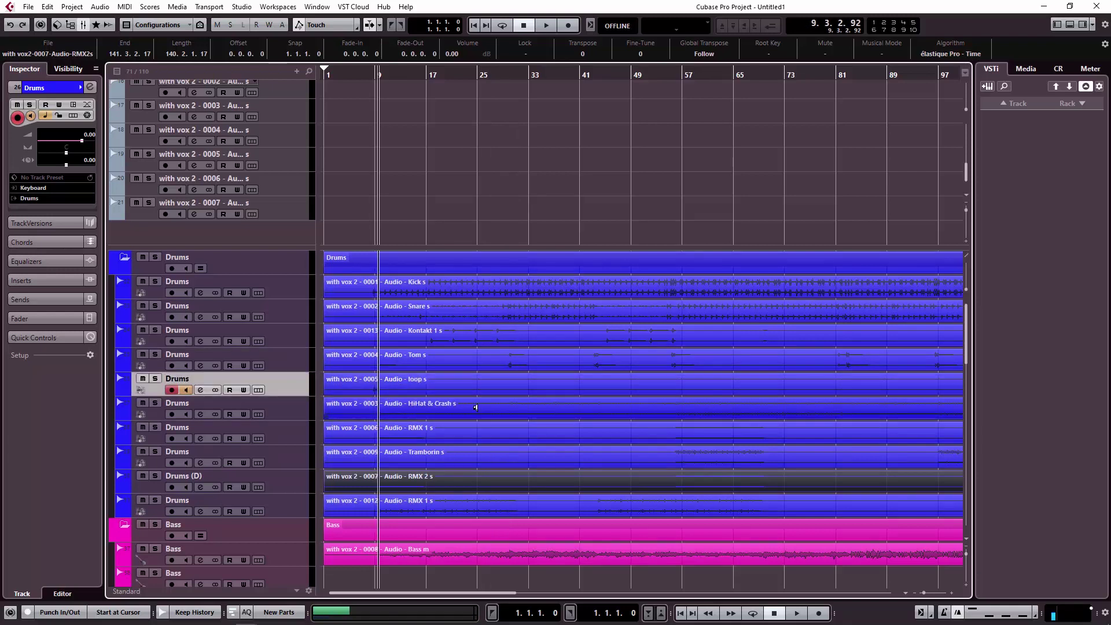
Audition the remaining RMX and Tramborin drum parts from about bar 57 and bar 44.
{"action": "left_click", "coordinate": [682, 437]}
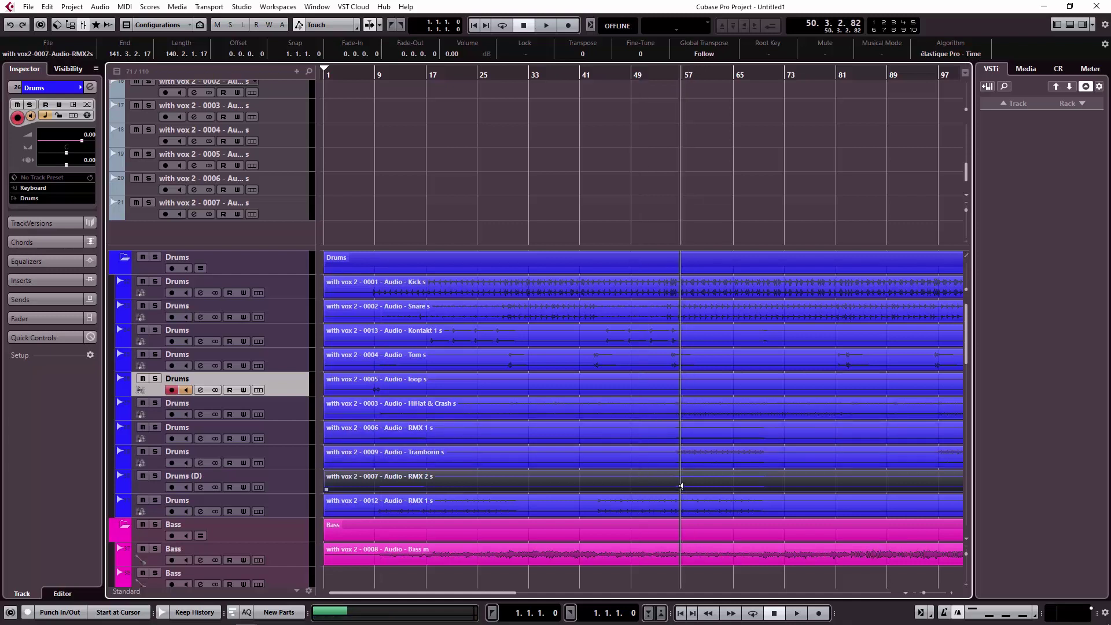
{"action": "left_click", "coordinate": [601, 500]}
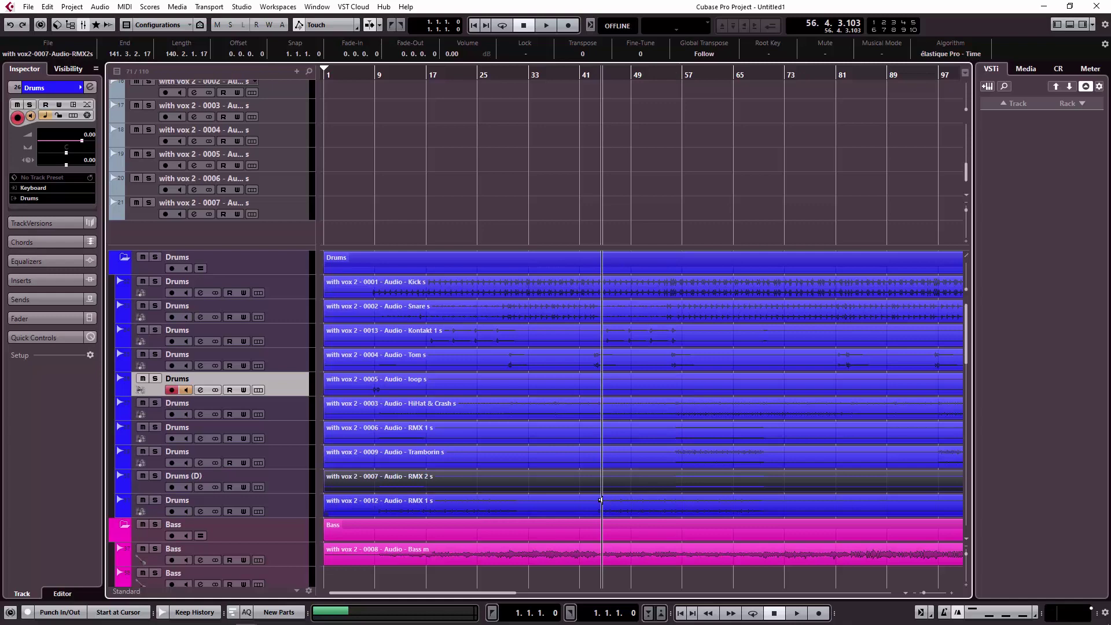
{"action": "left_click", "coordinate": [685, 475]}
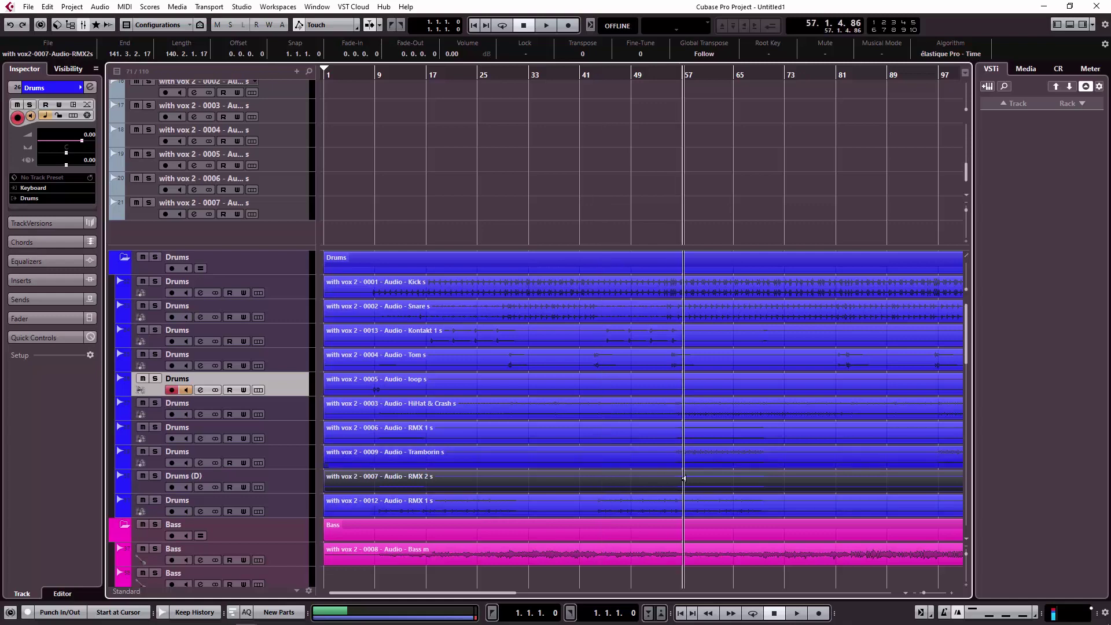
{"action": "scroll", "coordinate": [359, 447], "scroll_direction": "down", "scroll_amount": 4}
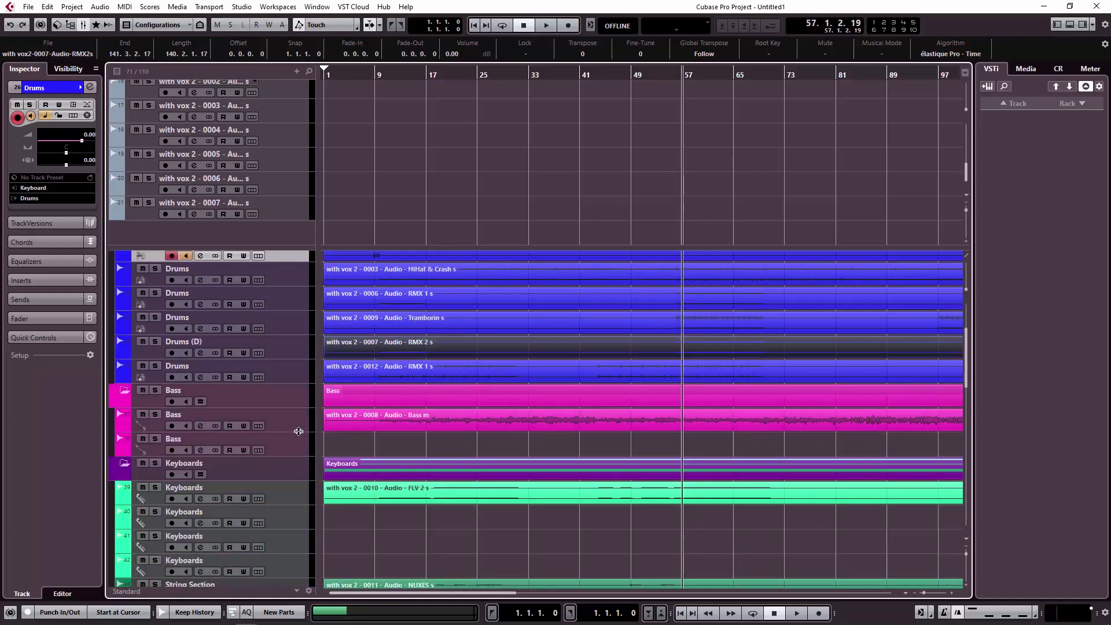
Remove the empty second Bass track from the Bass folder.
{"action": "key", "text": "g"}
{"action": "key", "text": "g"}
{"action": "key", "text": "g"}
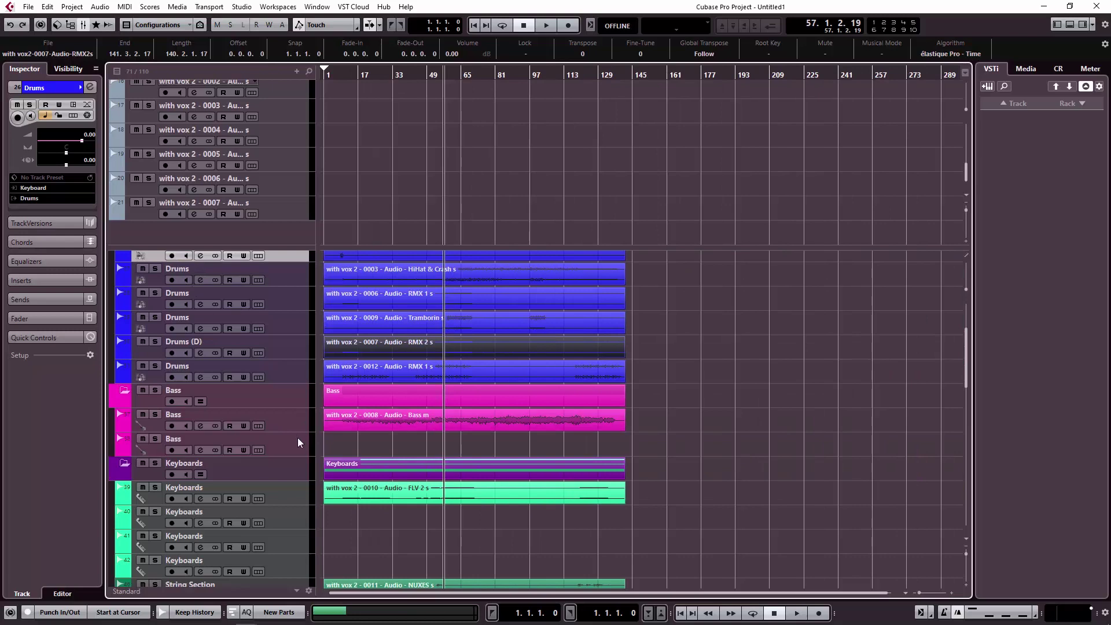
{"action": "scroll", "coordinate": [286, 420], "scroll_direction": "up", "scroll_amount": 3}
{"action": "scroll", "coordinate": [286, 420], "scroll_direction": "down", "scroll_amount": 5}
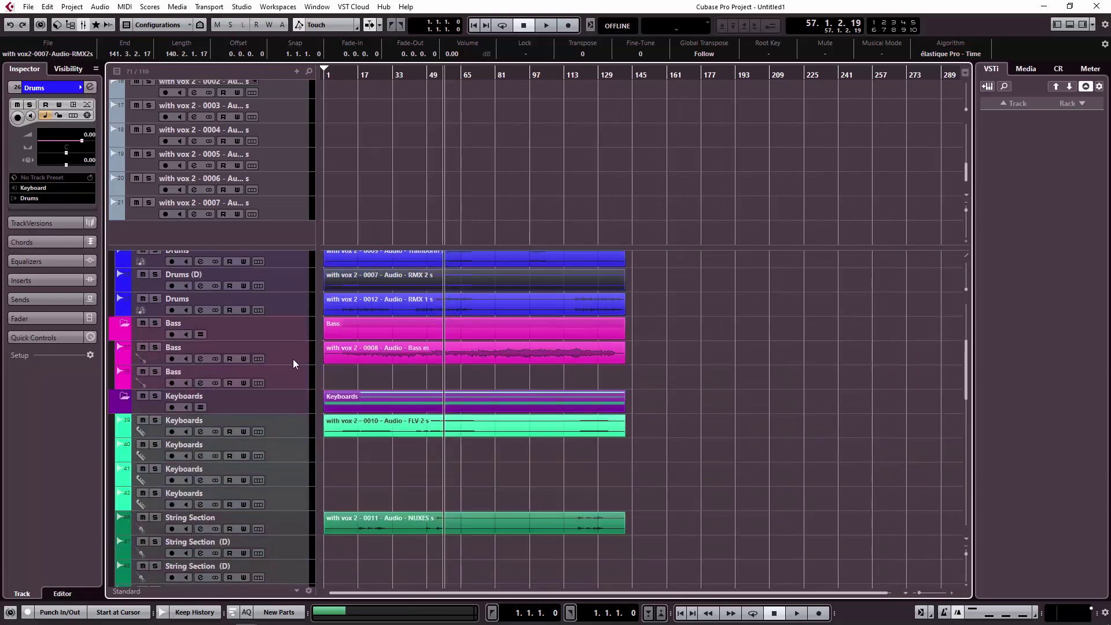
{"action": "left_click", "coordinate": [291, 373]}
{"action": "left_click", "coordinate": [172, 384]}
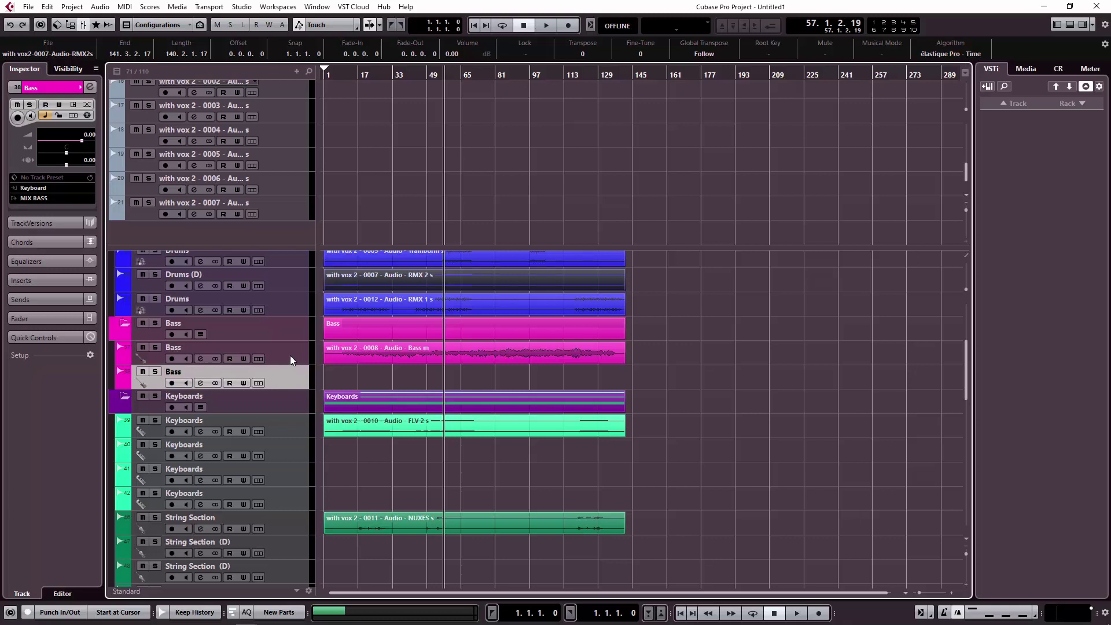
{"action": "key", "text": "h"}
{"action": "key", "text": "h"}
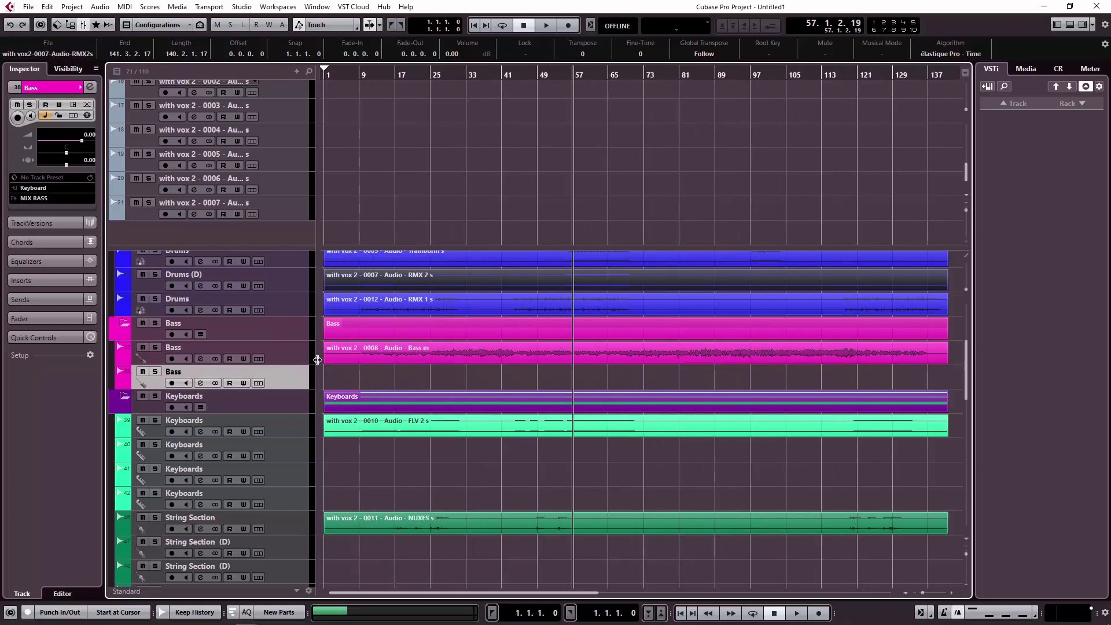
{"action": "left_click", "coordinate": [288, 367]}
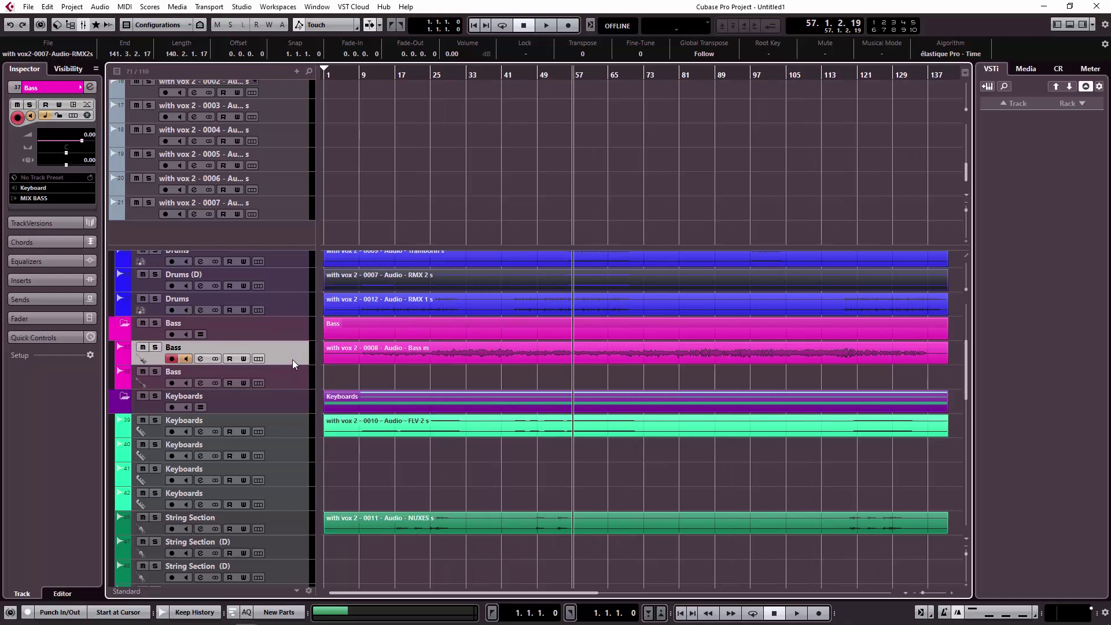
{"action": "right_click", "coordinate": [286, 378]}
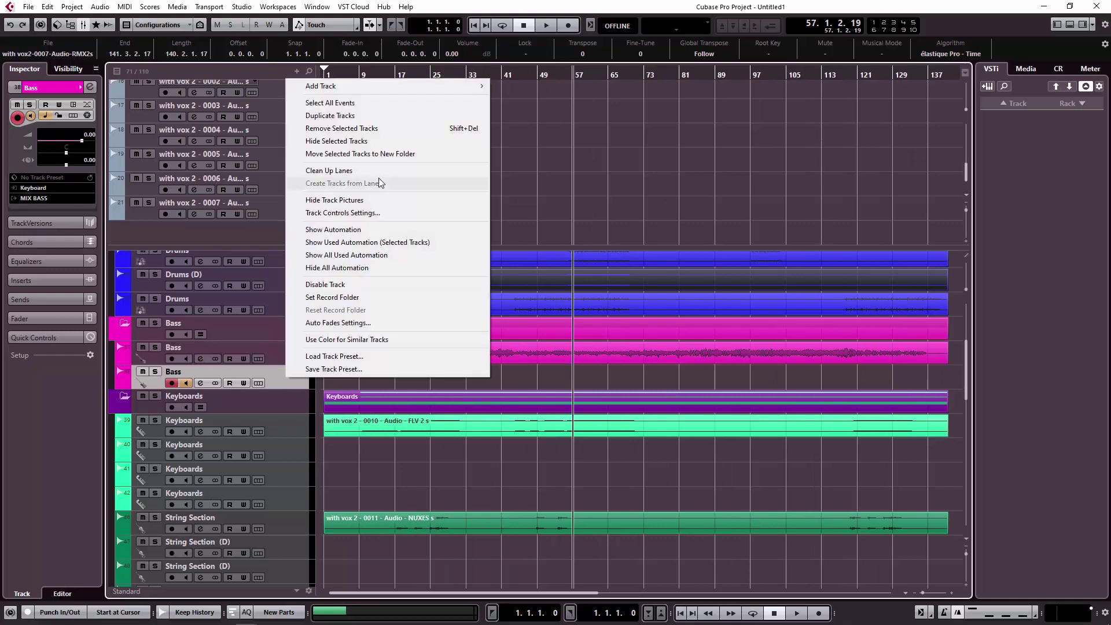
{"action": "left_click", "coordinate": [392, 131]}
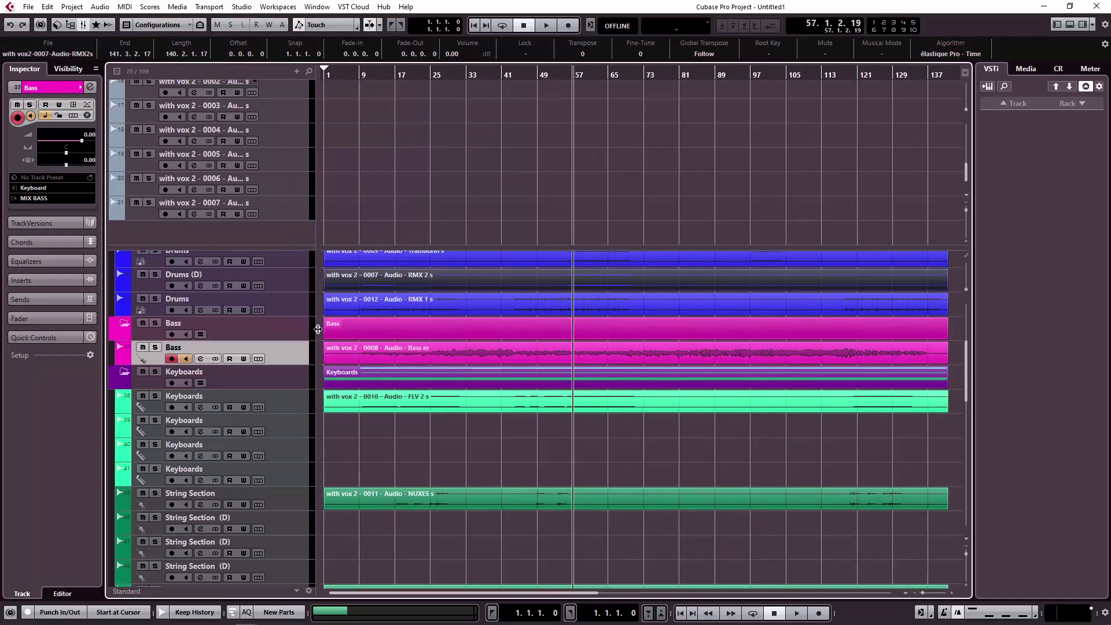
Remove the three empty Keyboards tracks below the FLV 2 track in the Keyboards folder.
{"action": "key", "text": "g"}
{"action": "key", "text": "g"}
{"action": "left_click", "coordinate": [300, 371]}
{"action": "scroll", "coordinate": [300, 365], "scroll_direction": "down", "scroll_amount": 2}
{"action": "scroll", "coordinate": [300, 362], "scroll_direction": "down", "scroll_amount": 2}
{"action": "scroll", "coordinate": [300, 363], "scroll_direction": "up", "scroll_amount": 2}
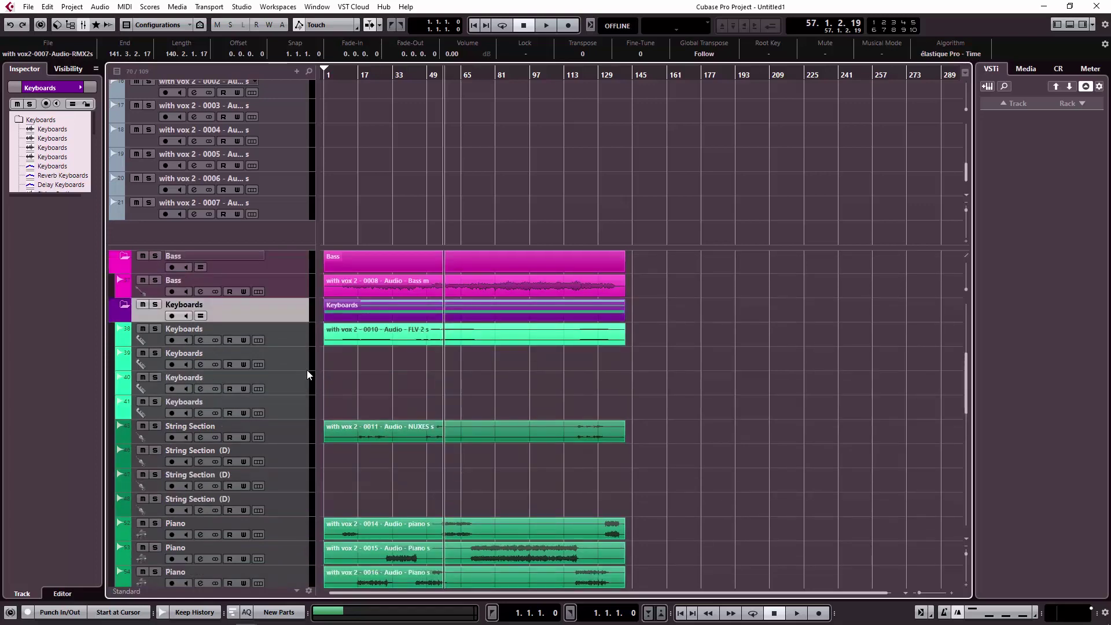
{"action": "scroll", "coordinate": [296, 350], "scroll_direction": "down", "scroll_amount": 3}
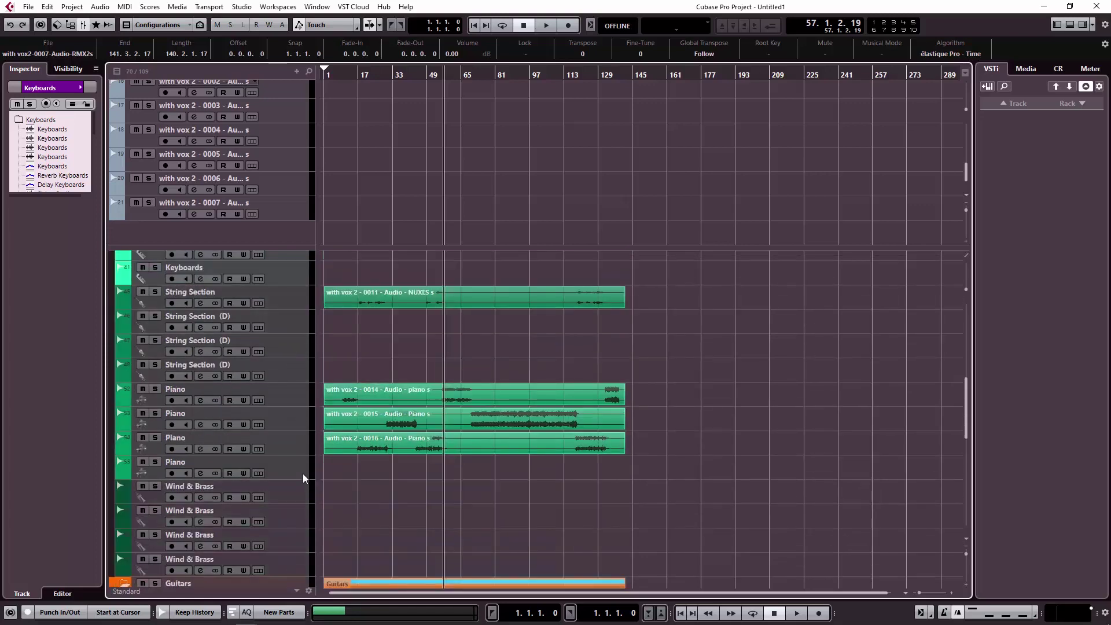
{"action": "scroll", "coordinate": [303, 467], "scroll_direction": "down", "scroll_amount": 2}
{"action": "scroll", "coordinate": [293, 509], "scroll_direction": "up", "scroll_amount": 6}
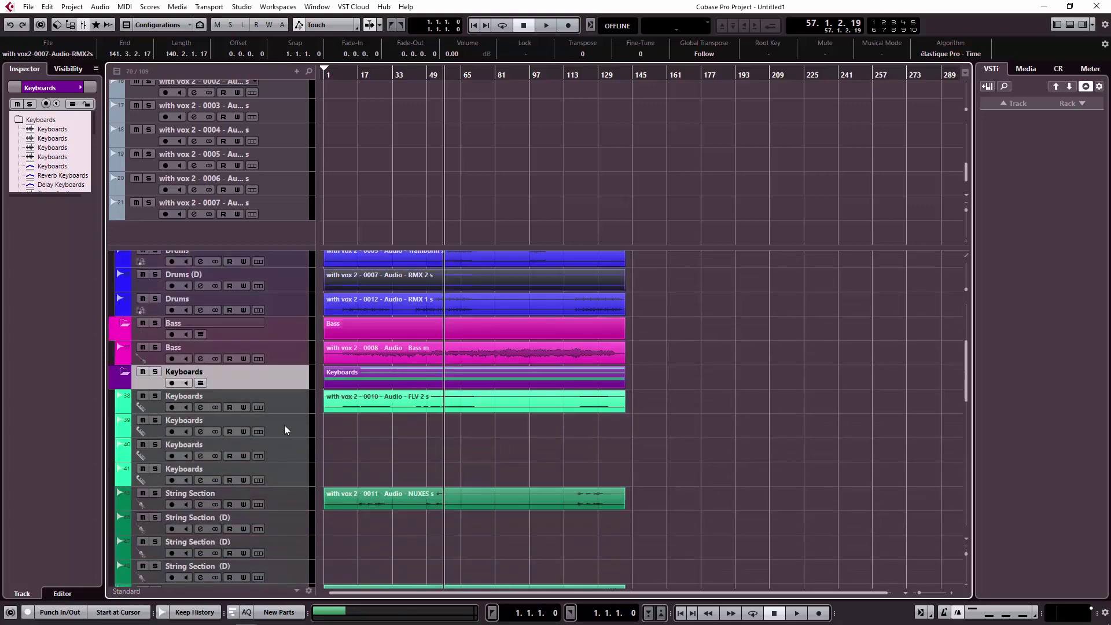
{"action": "left_click", "coordinate": [284, 426]}
{"action": "left_click", "coordinate": [292, 451], "text": "shift"}
{"action": "left_click", "coordinate": [296, 472], "text": "shift"}
{"action": "right_click", "coordinate": [308, 431]}
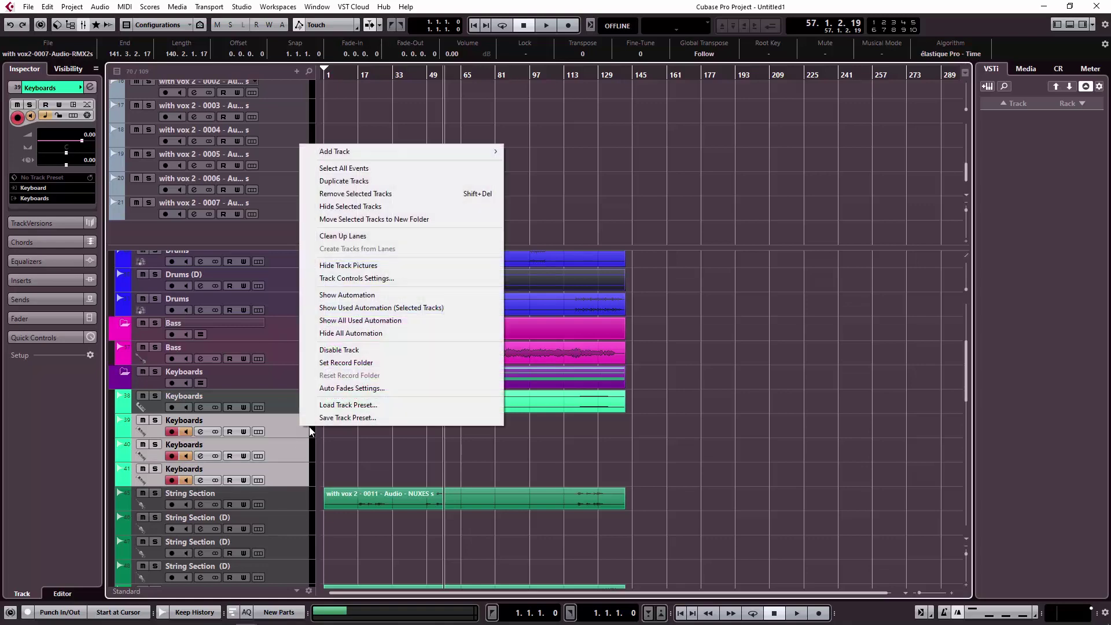
{"action": "left_click", "coordinate": [414, 194]}
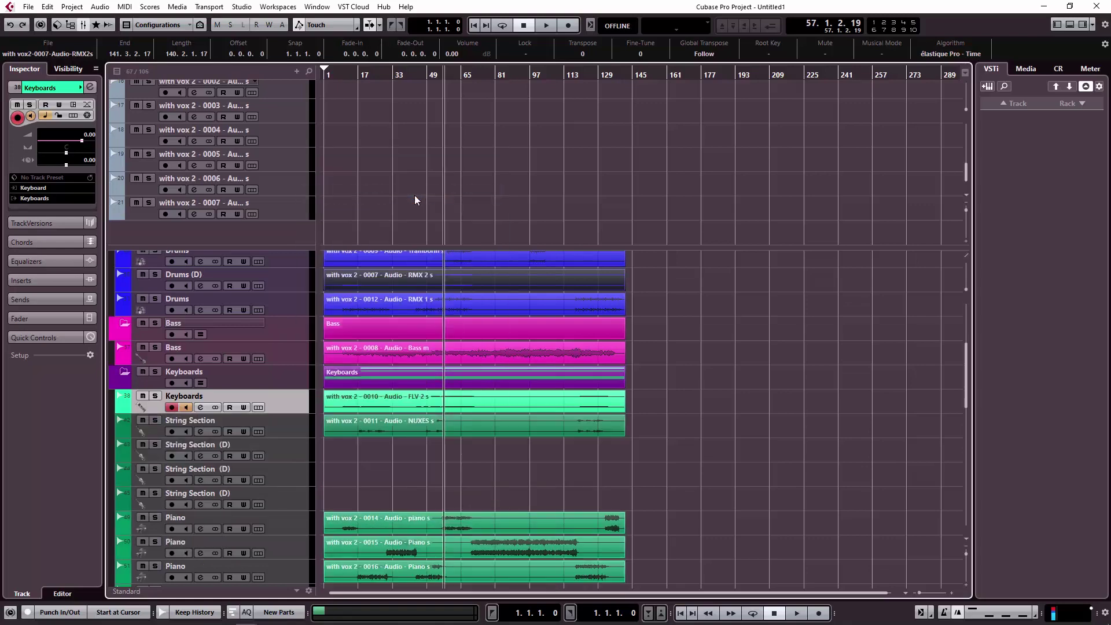
Select the three empty String Section (D) tracks and show the String Section group, reverb and delay channels in the track list.
{"action": "scroll", "coordinate": [413, 362], "scroll_direction": "down", "scroll_amount": 2}
{"action": "left_click", "coordinate": [293, 376]}
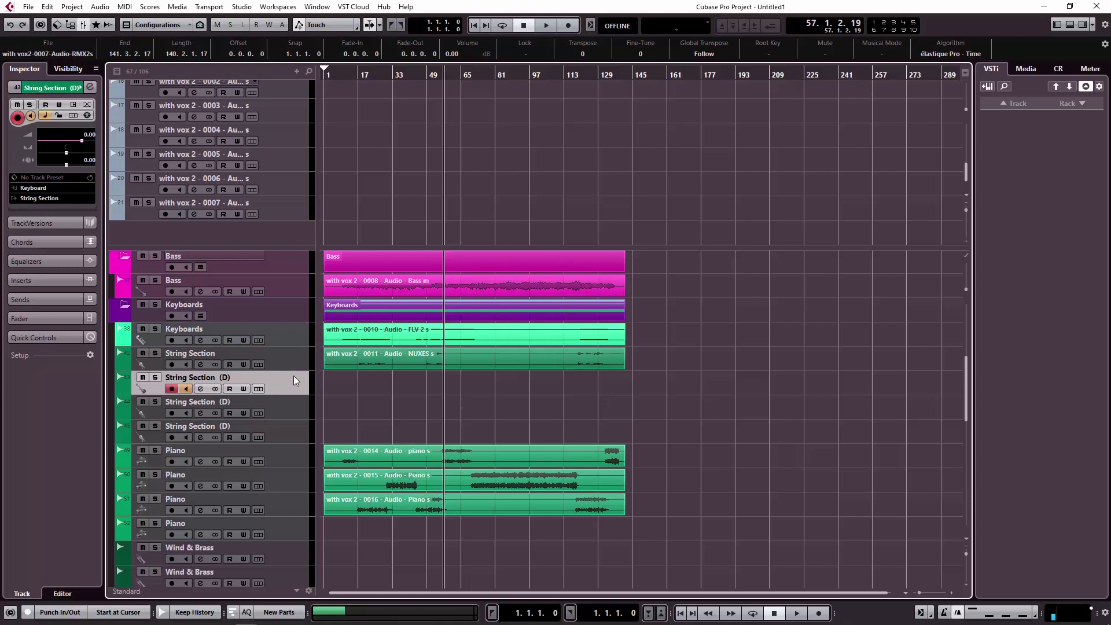
{"action": "left_click", "coordinate": [292, 415], "text": "shift"}
{"action": "left_click", "coordinate": [292, 431], "text": "shift"}
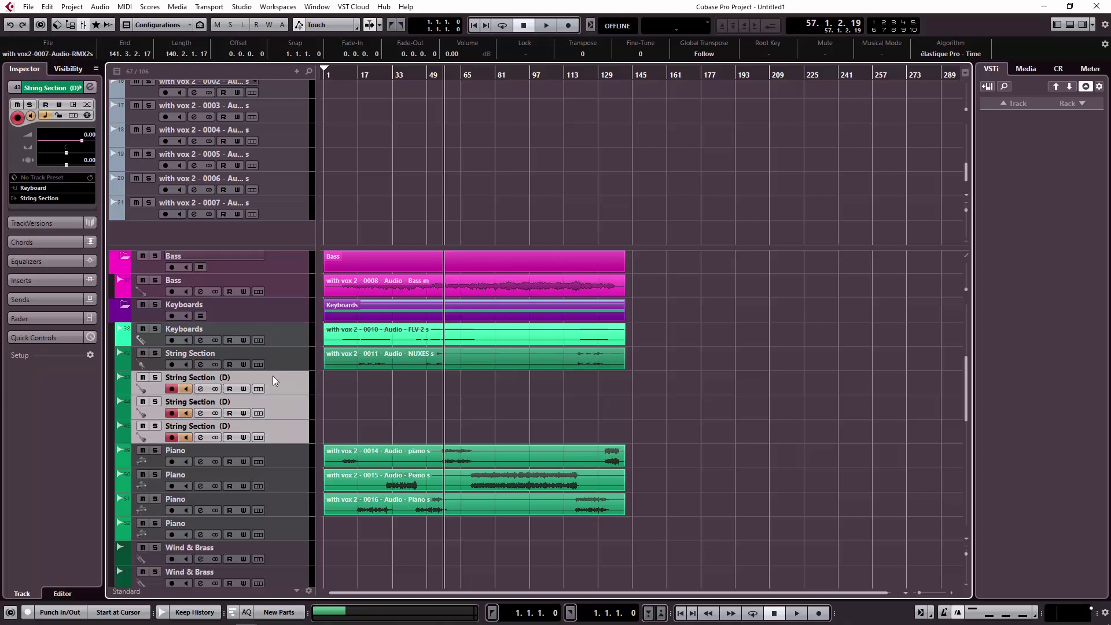
{"action": "left_click", "coordinate": [69, 68]}
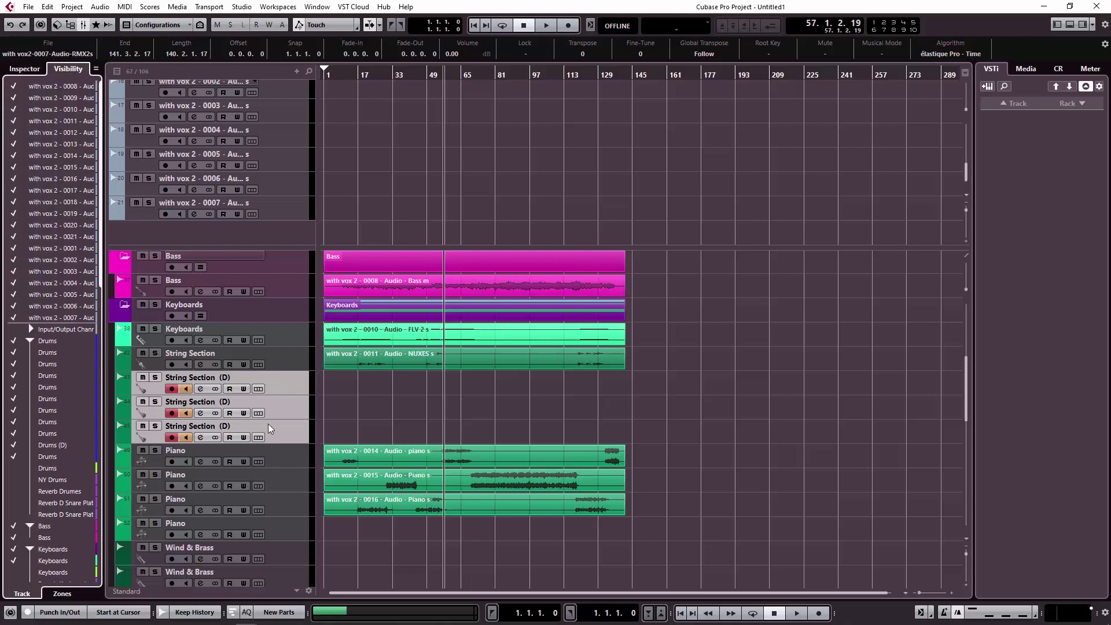
{"action": "scroll", "coordinate": [55, 435], "scroll_direction": "down", "scroll_amount": 5}
{"action": "left_click", "coordinate": [14, 453]}
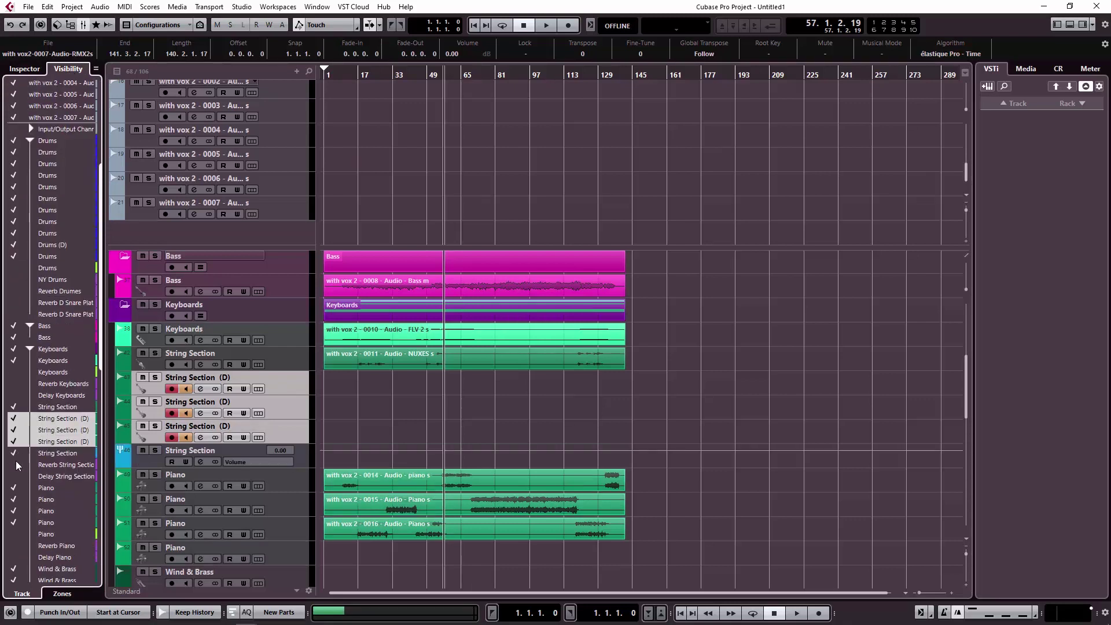
{"action": "left_click", "coordinate": [14, 465]}
{"action": "left_click", "coordinate": [15, 476]}
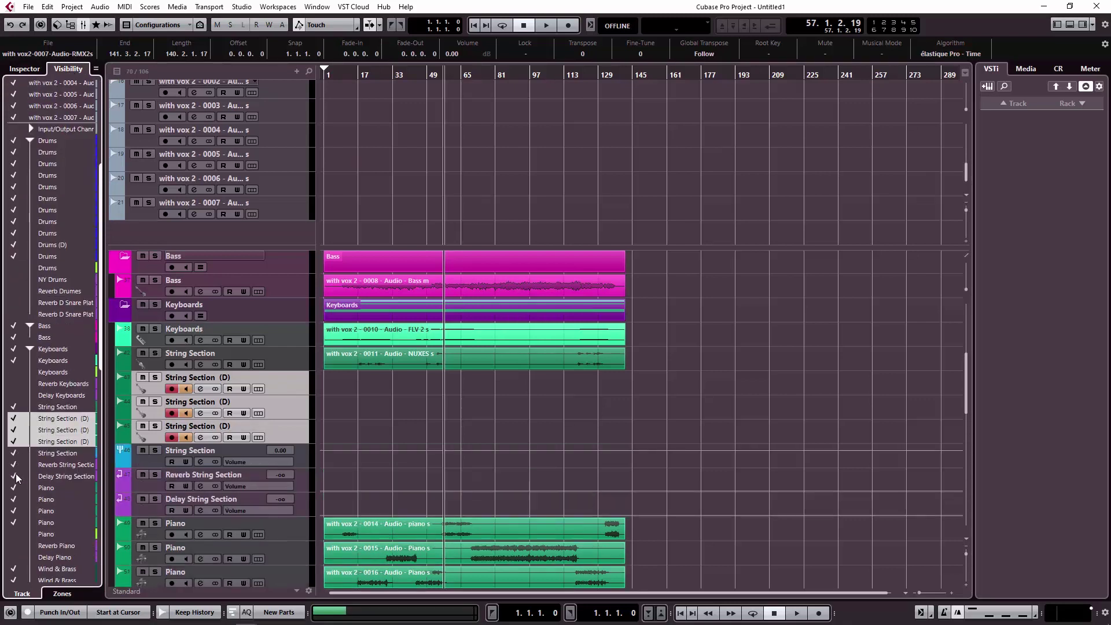
Remove the three String Section (D) tracks together with the String Section group channel, keeping the reverb and delay channels.
{"action": "left_click", "coordinate": [304, 460], "text": "shift"}
{"action": "left_click", "coordinate": [297, 478], "text": "shift"}
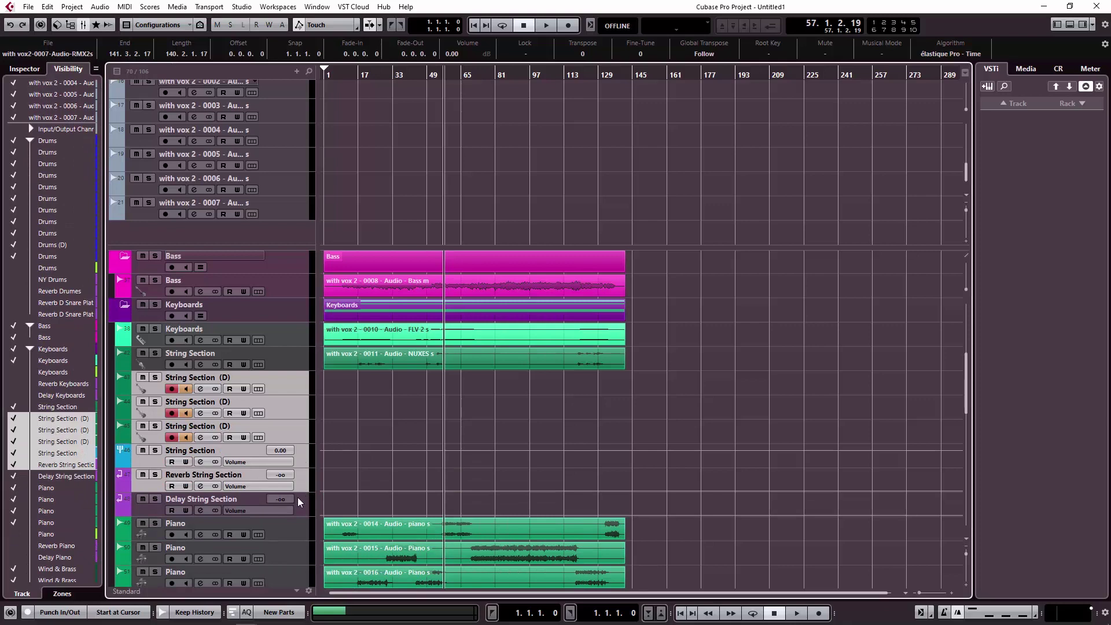
{"action": "left_click", "coordinate": [303, 458]}
{"action": "left_click", "coordinate": [297, 433], "text": "shift"}
{"action": "left_click", "coordinate": [293, 408], "text": "shift"}
{"action": "left_click", "coordinate": [293, 380], "text": "shift"}
{"action": "right_click", "coordinate": [293, 380]}
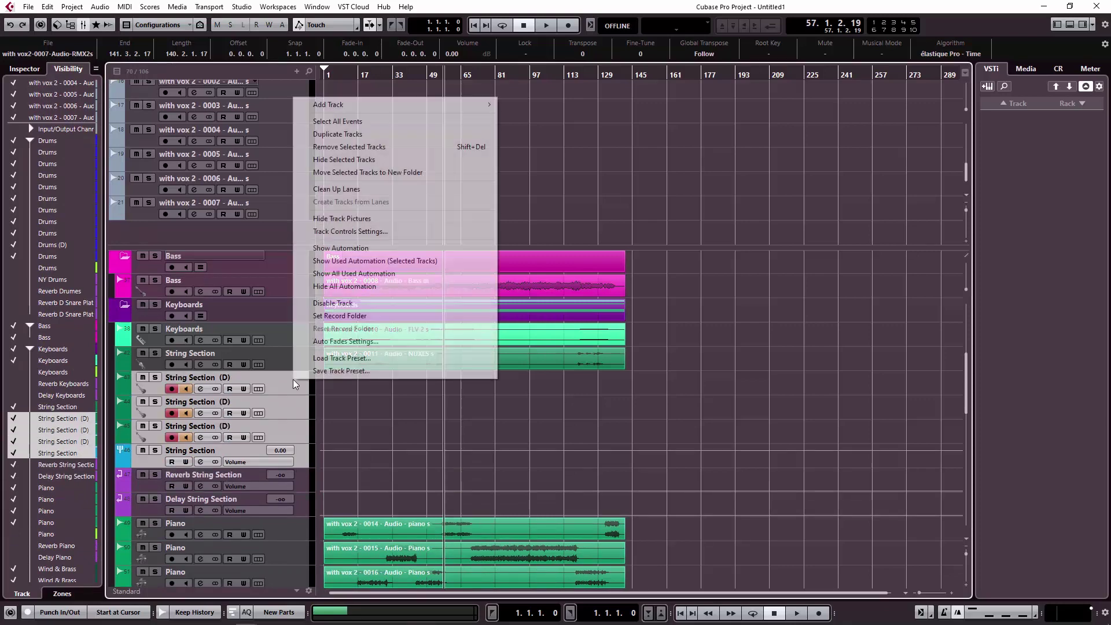
{"action": "left_click", "coordinate": [403, 146]}
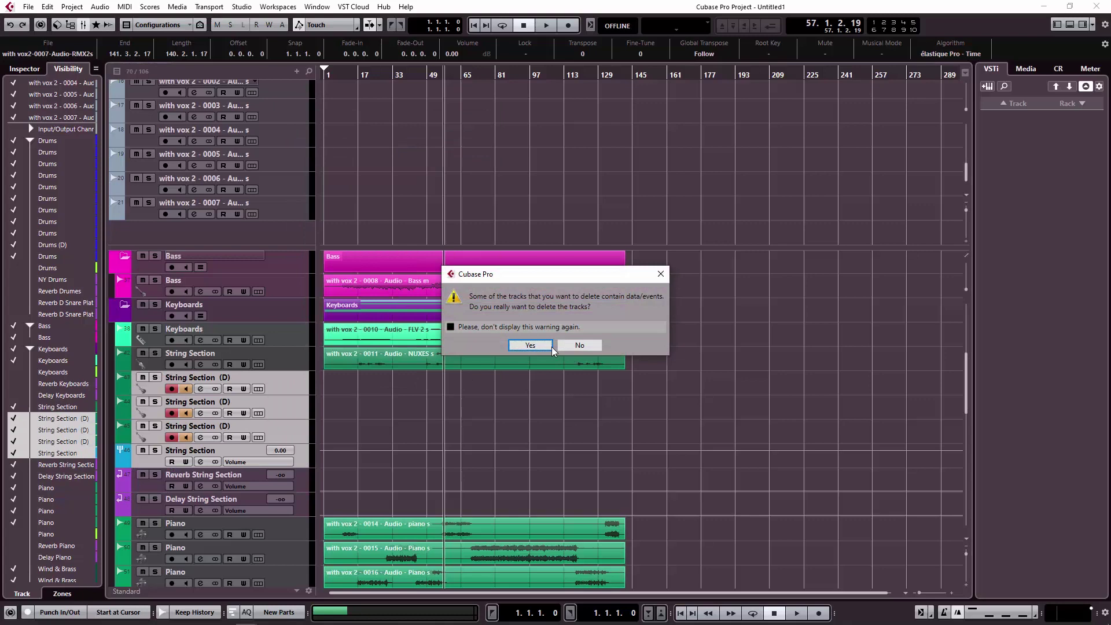
{"action": "left_click", "coordinate": [549, 346]}
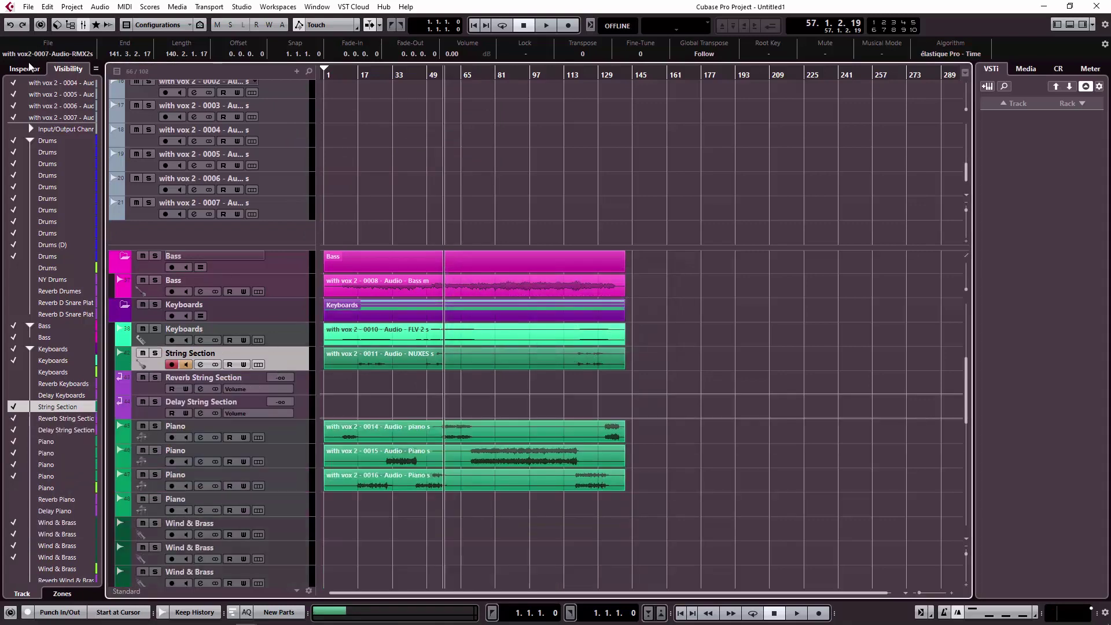
Route the outputs of the String Section, Reverb String Section and Delay String Section tracks to MIX KEYS.
{"action": "left_click", "coordinate": [30, 68]}
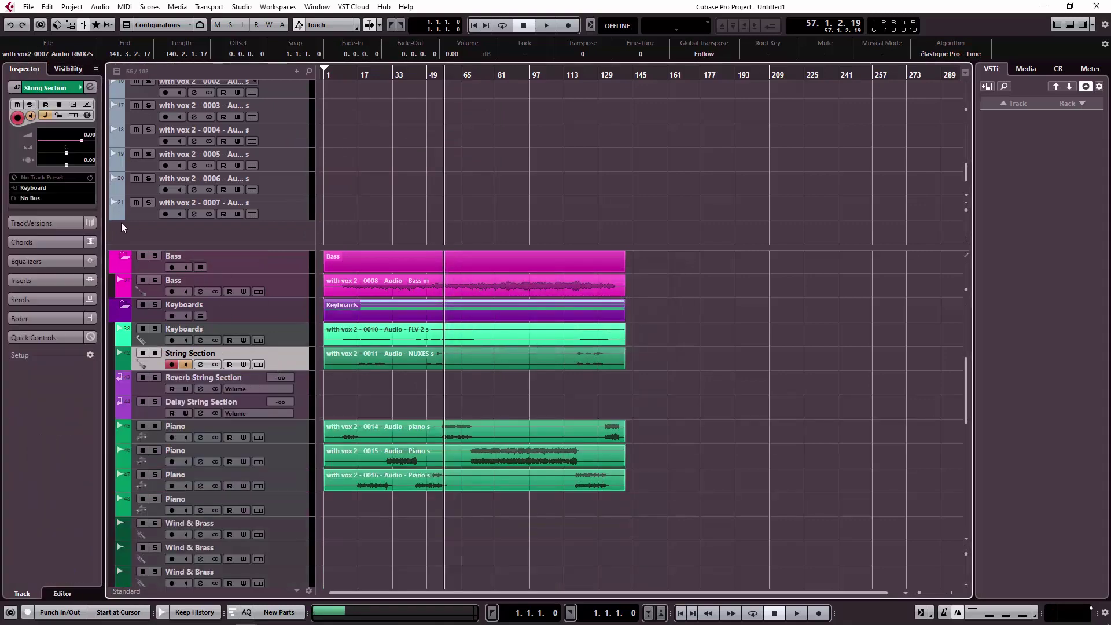
{"action": "left_click", "coordinate": [84, 200]}
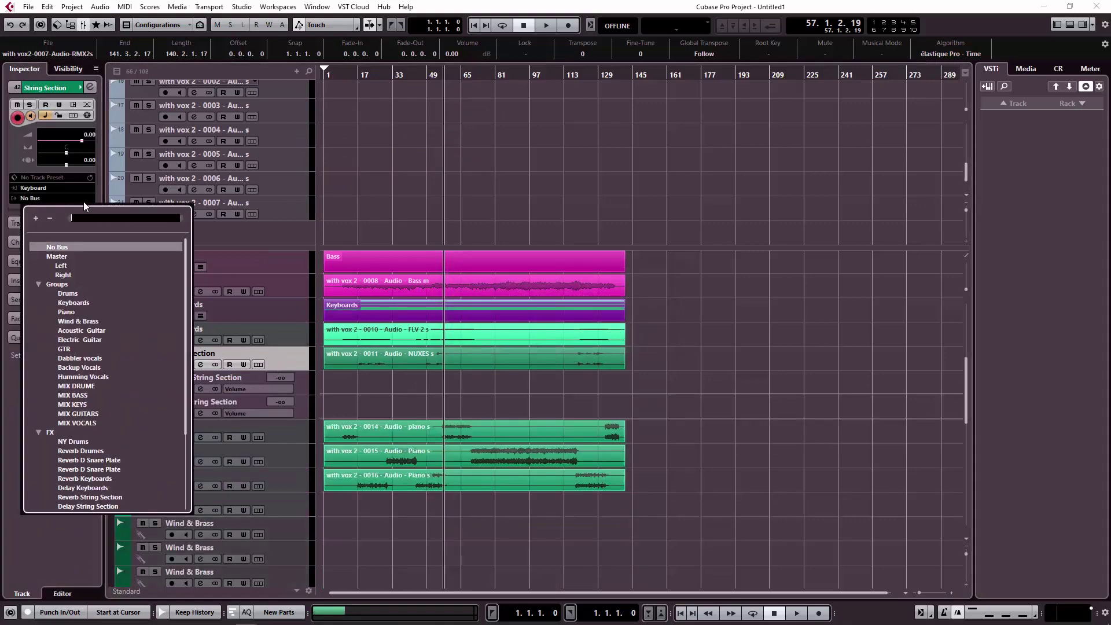
{"action": "left_click", "coordinate": [81, 405]}
{"action": "left_click", "coordinate": [301, 381]}
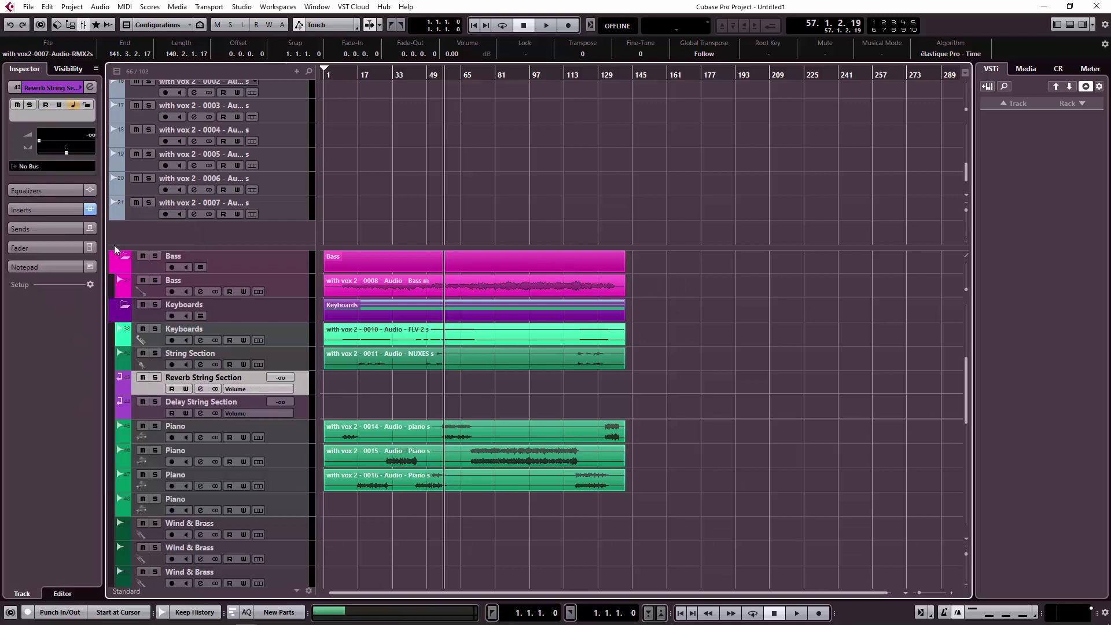
{"action": "left_click", "coordinate": [45, 167]}
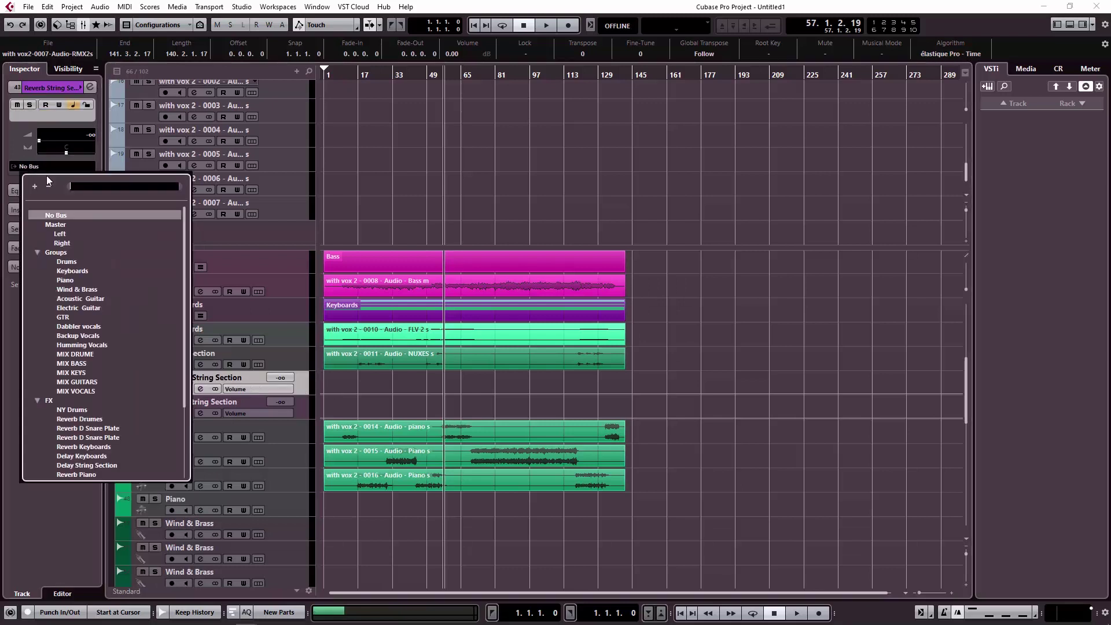
{"action": "left_click", "coordinate": [80, 375]}
{"action": "left_click", "coordinate": [311, 411]}
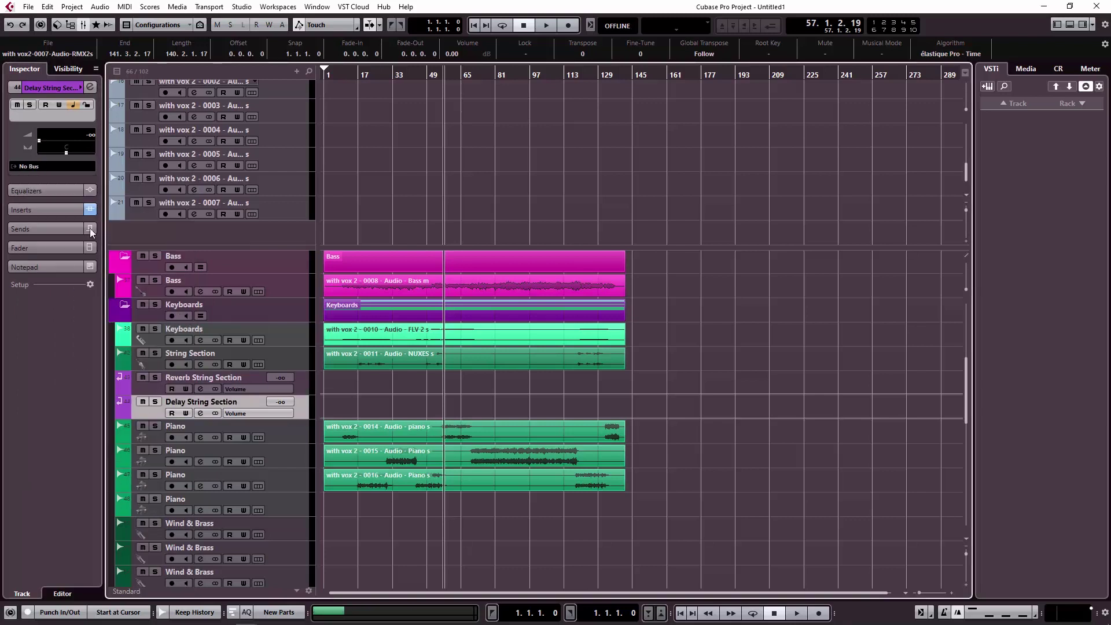
{"action": "left_click", "coordinate": [58, 167]}
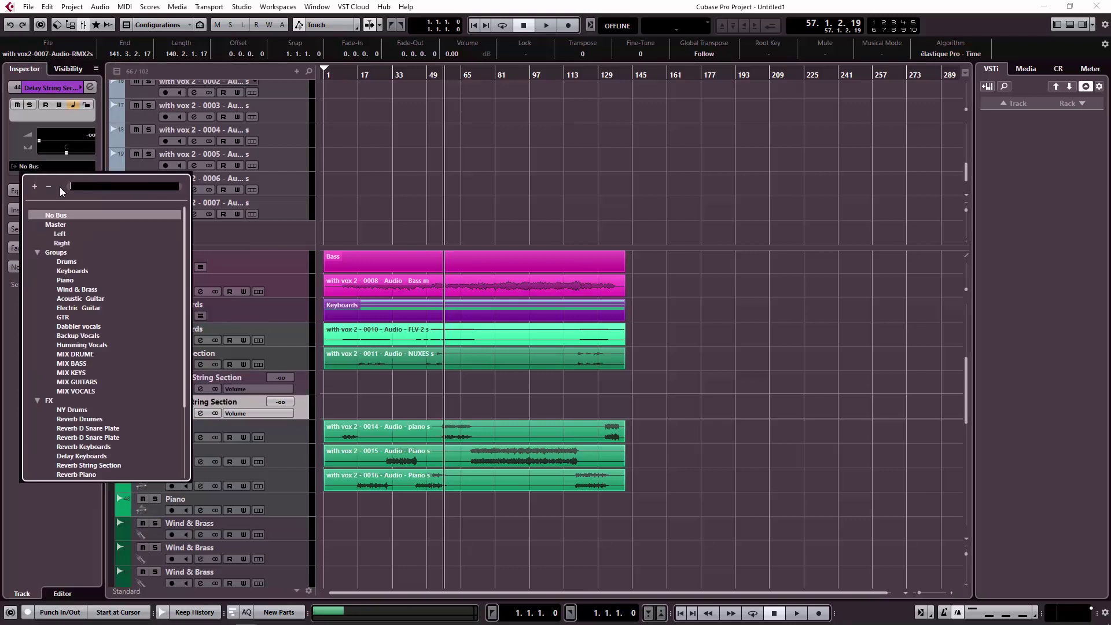
{"action": "left_click", "coordinate": [82, 373]}
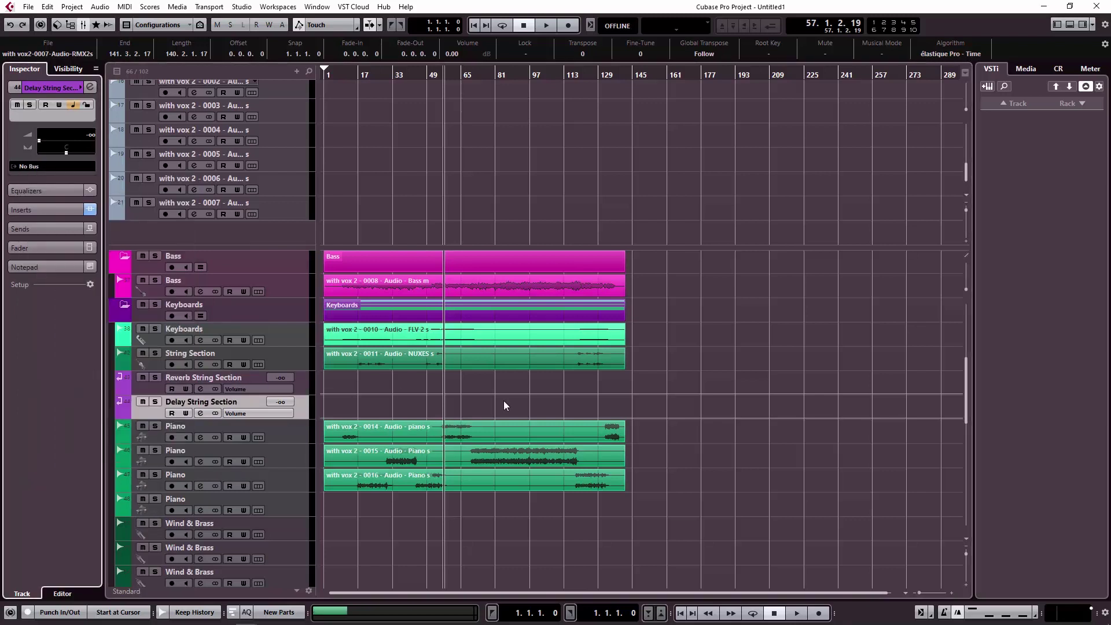
Hide the Reverb String Section and Delay String Section channels from the track list.
{"action": "left_click", "coordinate": [67, 70]}
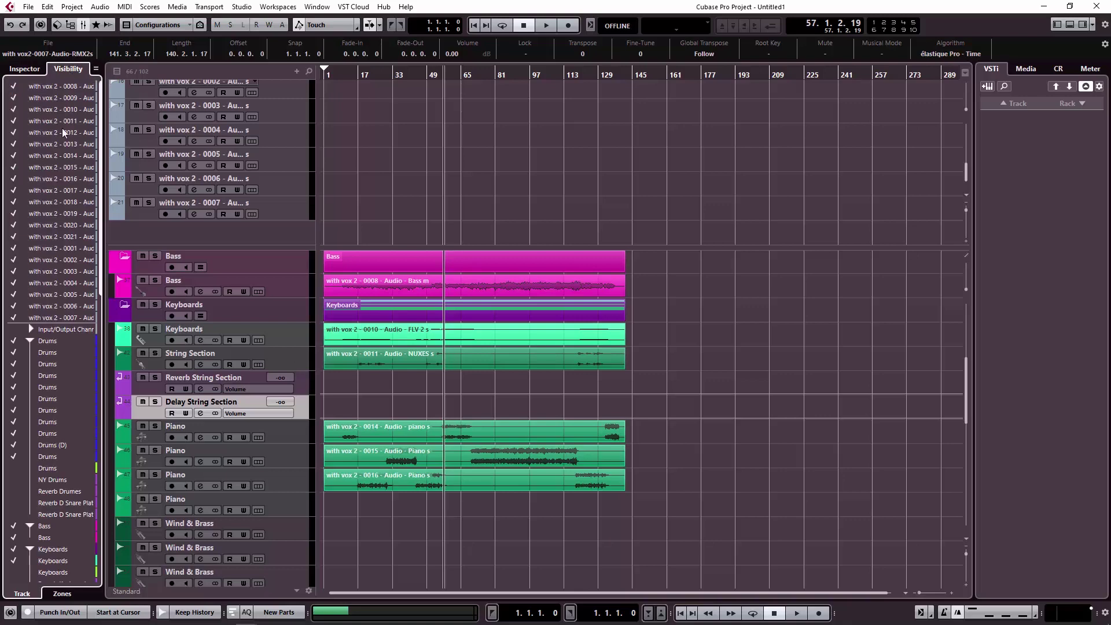
{"action": "left_click", "coordinate": [298, 389], "text": "ctrl"}
{"action": "scroll", "coordinate": [27, 342], "scroll_direction": "up", "scroll_amount": 3}
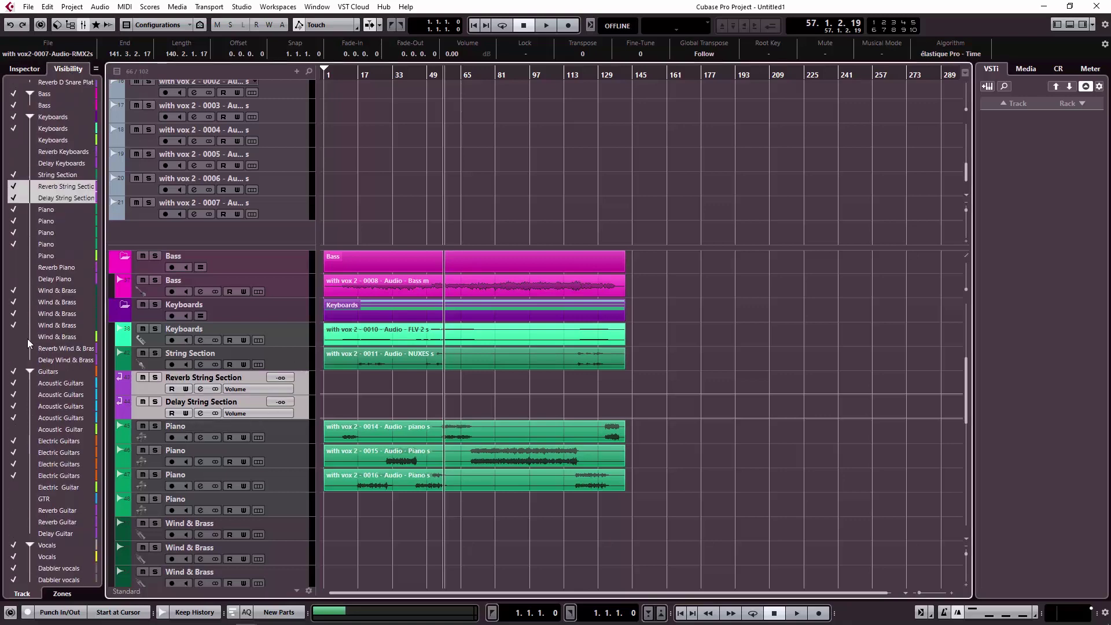
{"action": "left_click", "coordinate": [35, 199]}
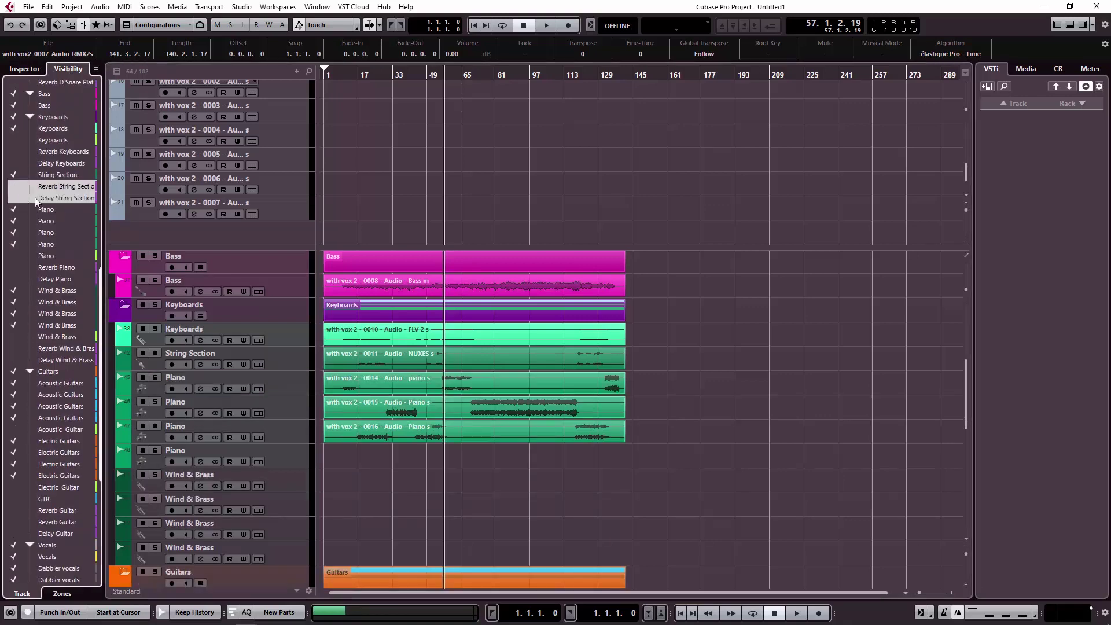
Remove the empty fourth Piano track from the Keyboards folder.
{"action": "left_click", "coordinate": [293, 467]}
{"action": "right_click", "coordinate": [298, 455]}
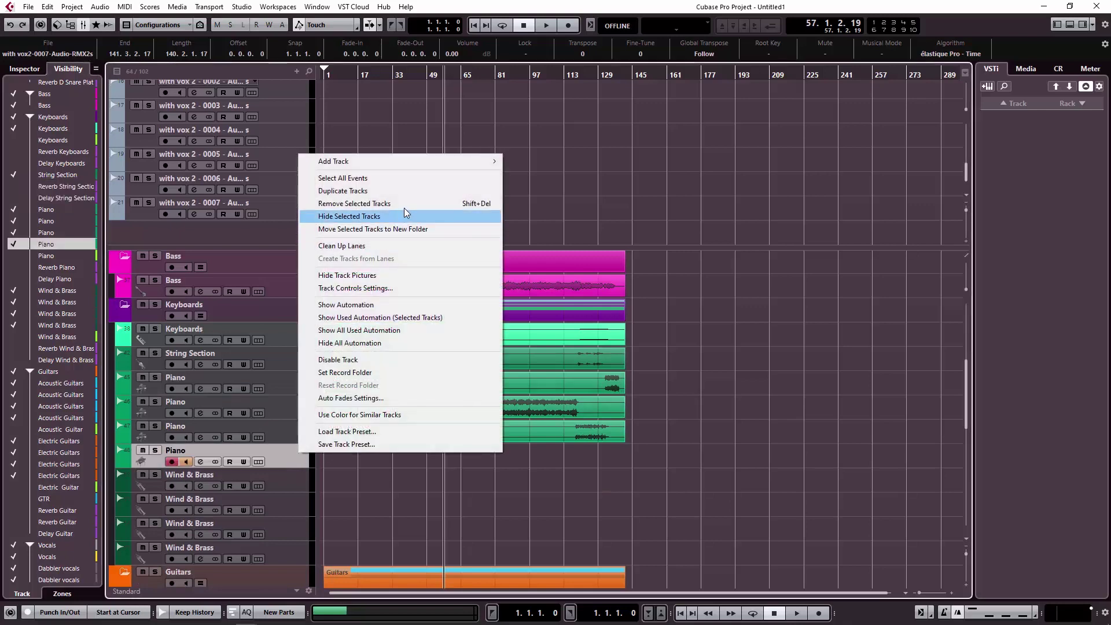
{"action": "left_click", "coordinate": [406, 213]}
Unhide the Wind & Brass group, reverb and delay channels and remove them together with the four empty Wind & Brass tracks.
{"action": "scroll", "coordinate": [289, 438], "scroll_direction": "down", "scroll_amount": 2}
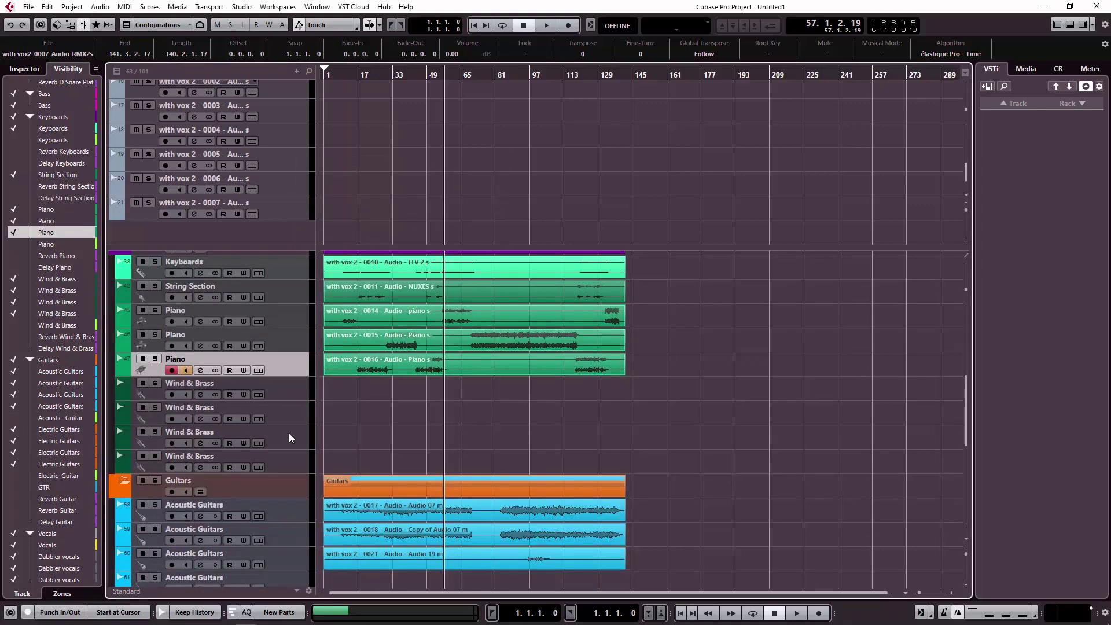
{"action": "left_click_drag", "start_coordinate": [282, 390], "coordinate": [297, 463]}
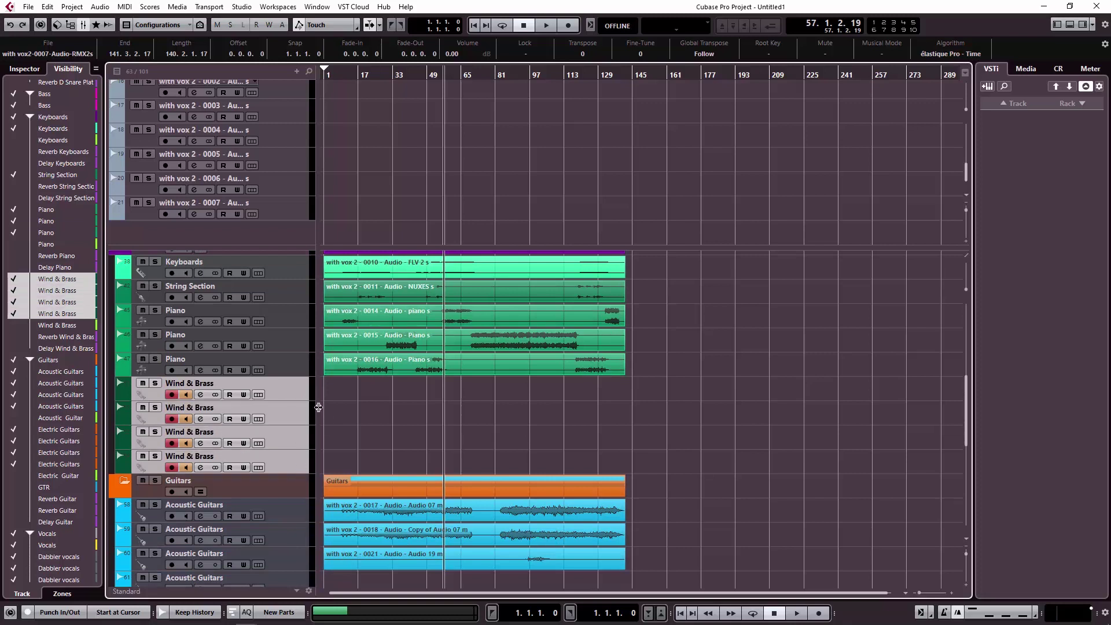
{"action": "left_click", "coordinate": [18, 327]}
{"action": "left_click", "coordinate": [15, 336]}
{"action": "left_click", "coordinate": [16, 345]}
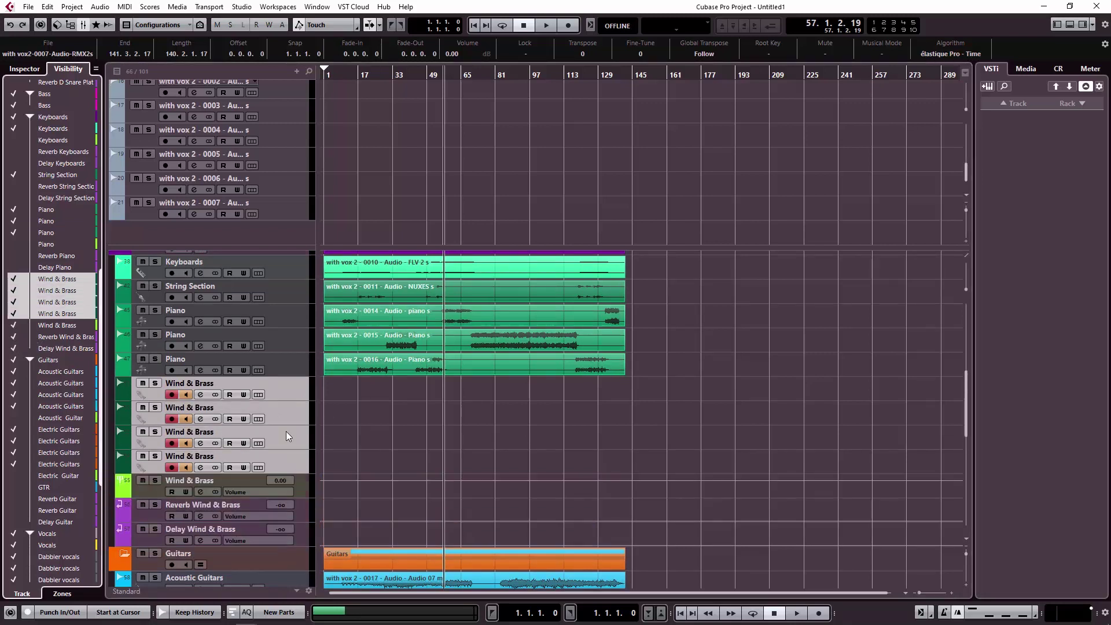
{"action": "left_click_drag", "start_coordinate": [297, 488], "coordinate": [299, 532]}
{"action": "right_click", "coordinate": [289, 405]}
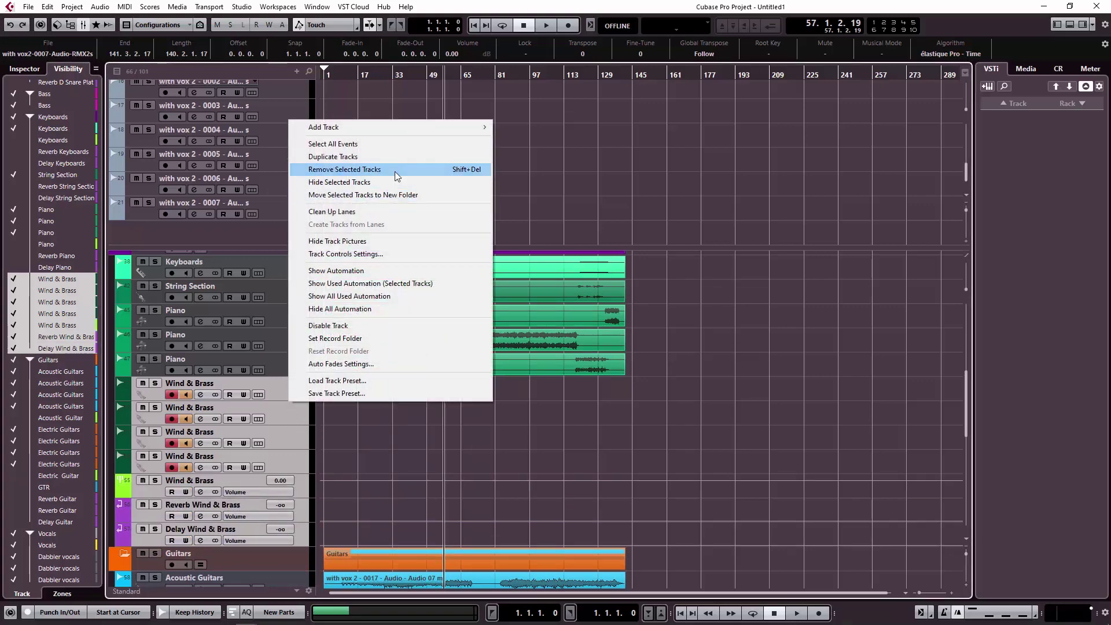
{"action": "left_click", "coordinate": [399, 169]}
{"action": "left_click", "coordinate": [531, 346]}
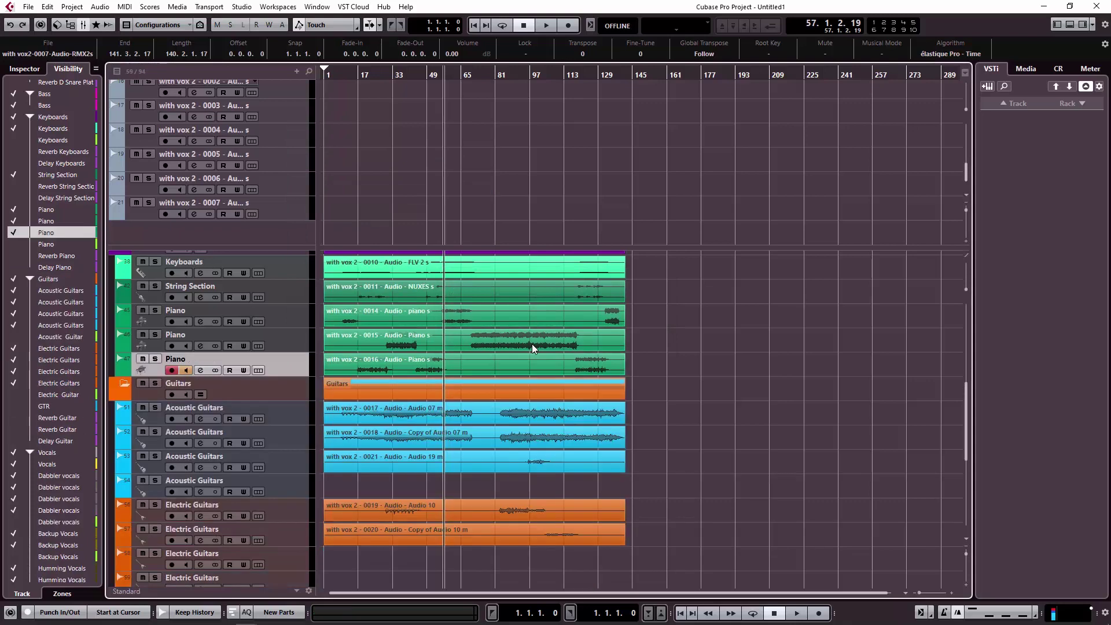
Remove the empty fourth Acoustic Guitars track from the Guitars folder.
{"action": "scroll", "coordinate": [506, 355], "scroll_direction": "down", "scroll_amount": 5}
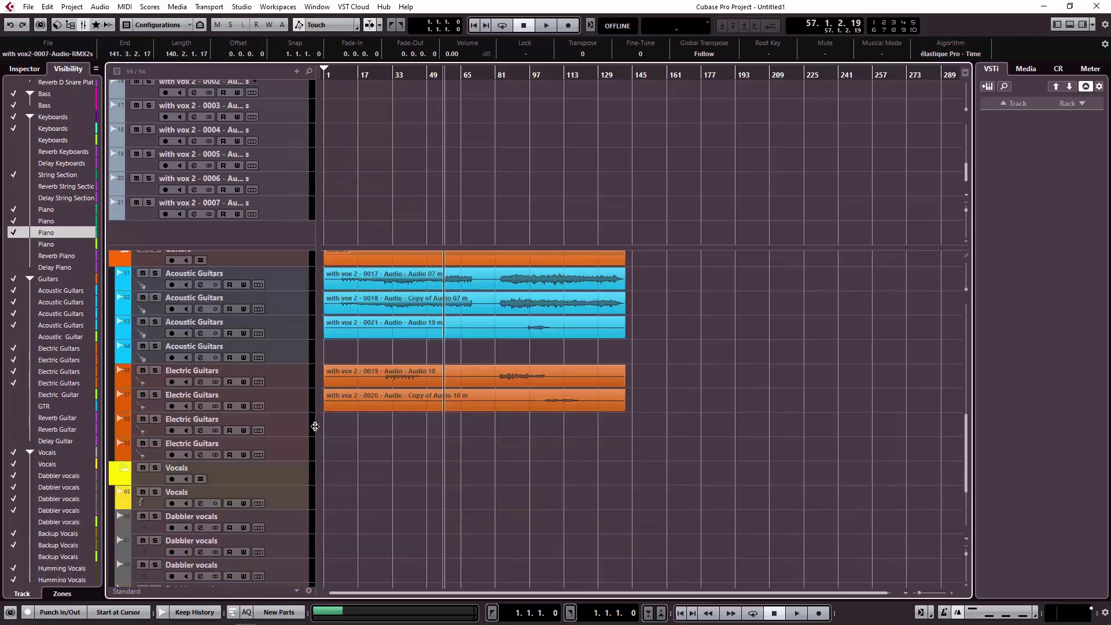
{"action": "left_click", "coordinate": [288, 349]}
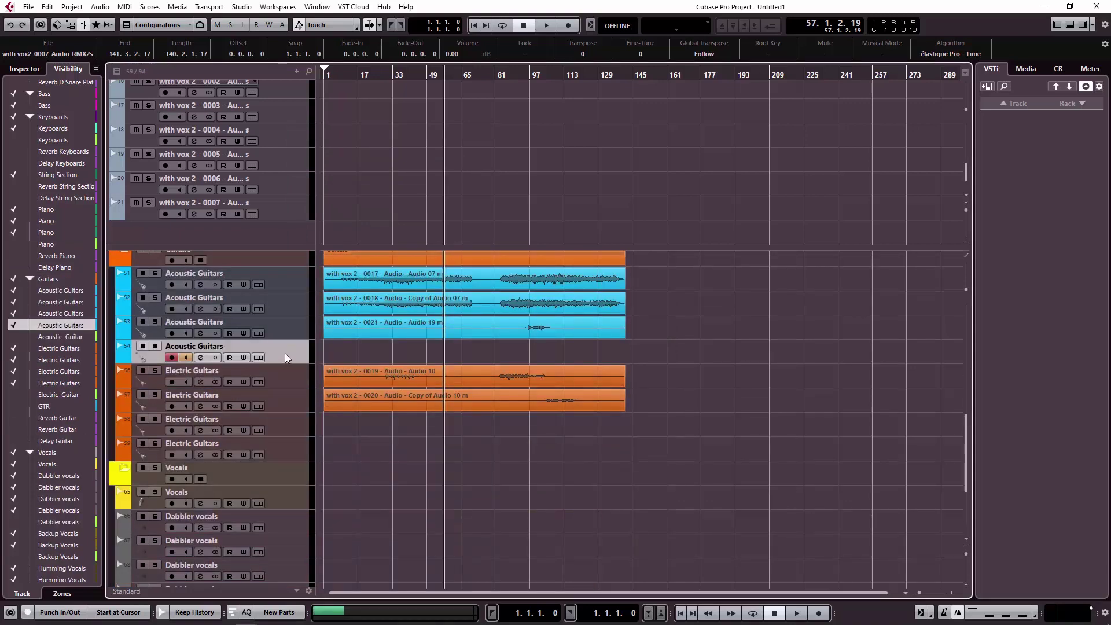
{"action": "right_click", "coordinate": [284, 353]}
{"action": "left_click", "coordinate": [377, 105]}
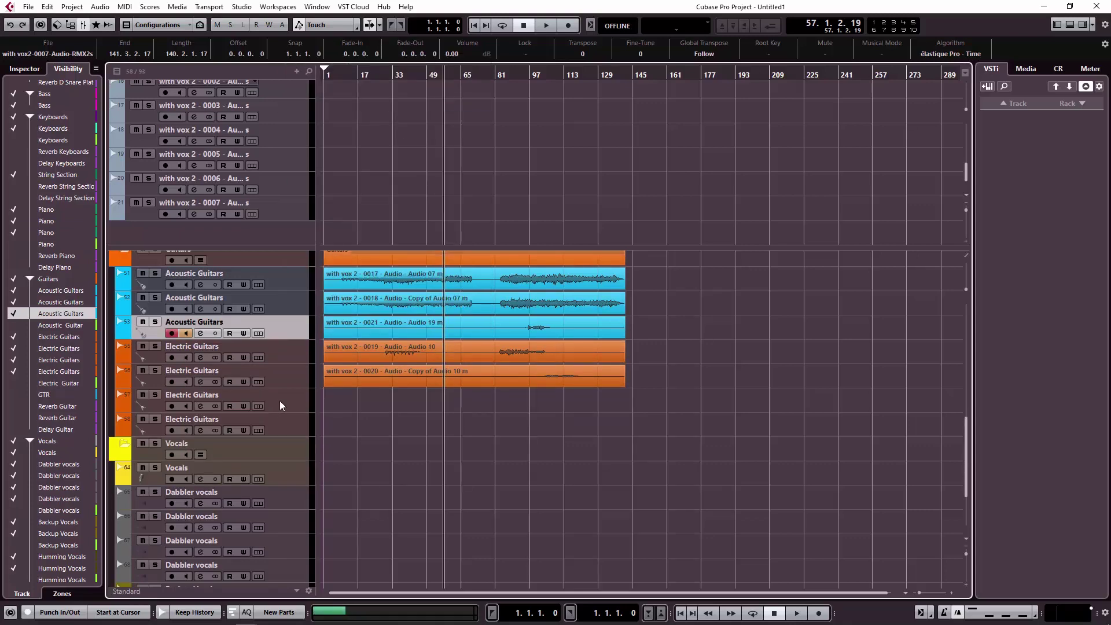
Remove the two empty Electric Guitars tracks at the end of the Guitars folder.
{"action": "left_click", "coordinate": [281, 401]}
{"action": "left_click", "coordinate": [286, 418], "text": "shift"}
{"action": "right_click", "coordinate": [286, 419]}
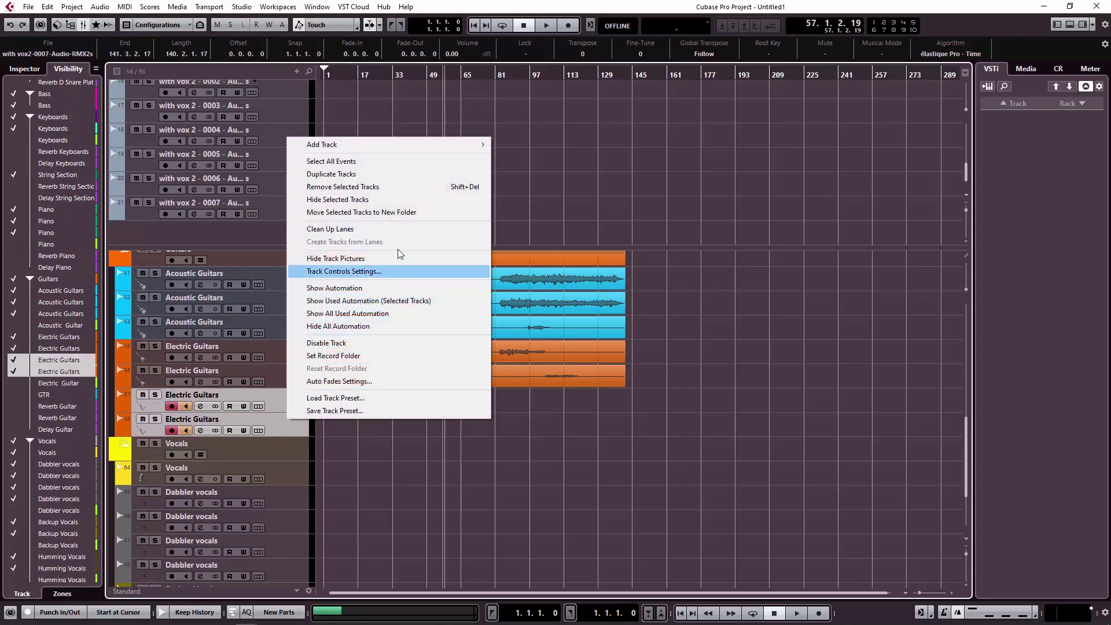
{"action": "left_click", "coordinate": [420, 188]}
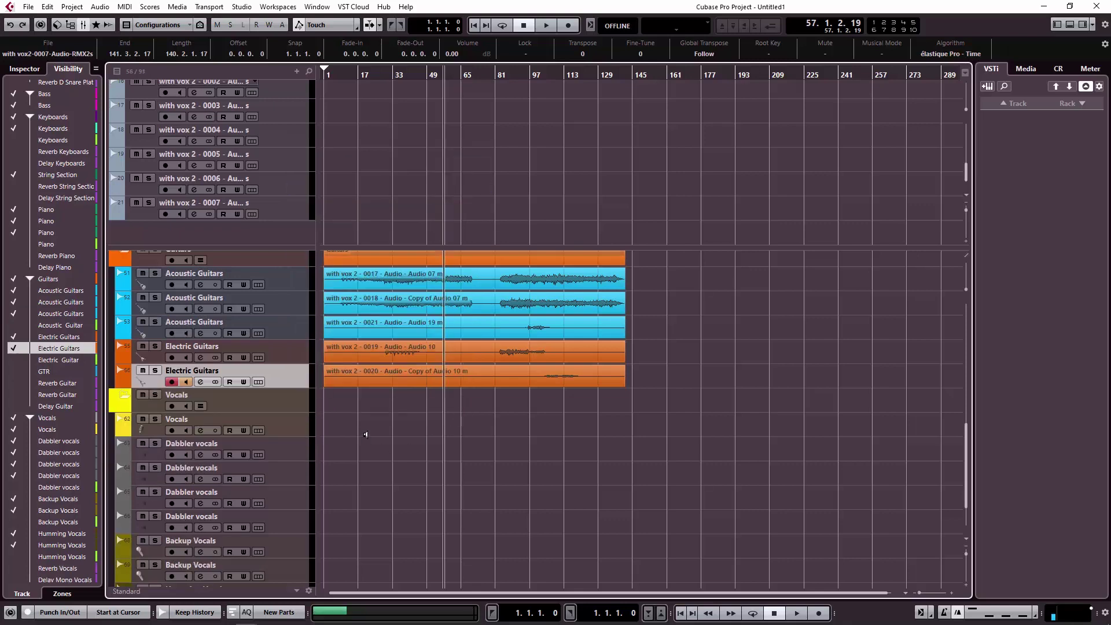
Show the Inspector for the Vocals track and look at the commands for importing files.
{"action": "scroll", "coordinate": [374, 430], "scroll_direction": "down", "scroll_amount": 3}
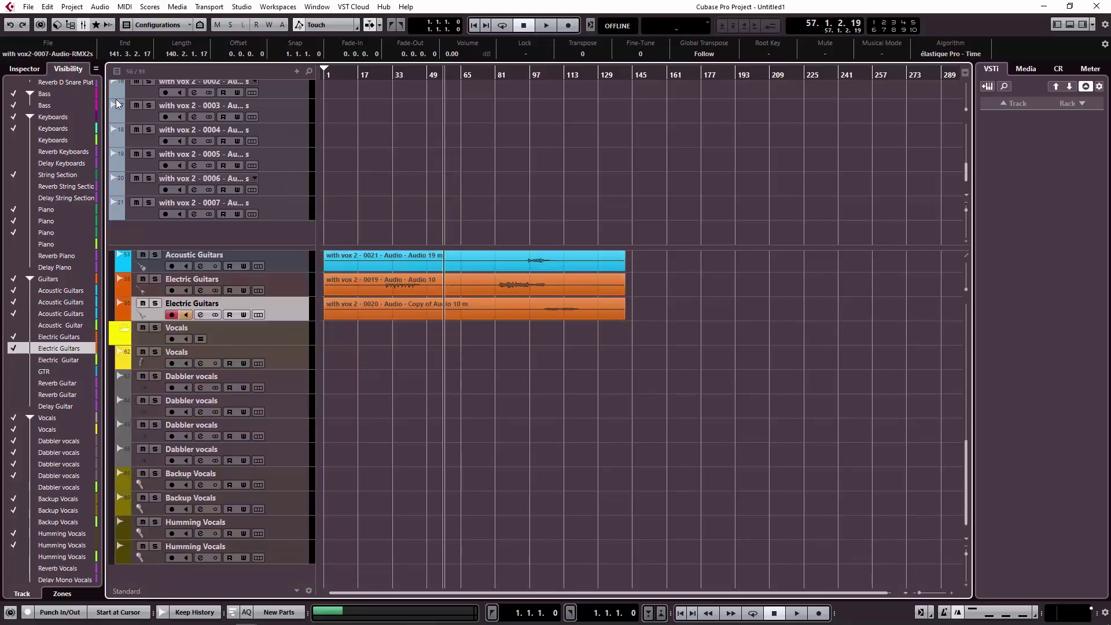
{"action": "left_click", "coordinate": [28, 68]}
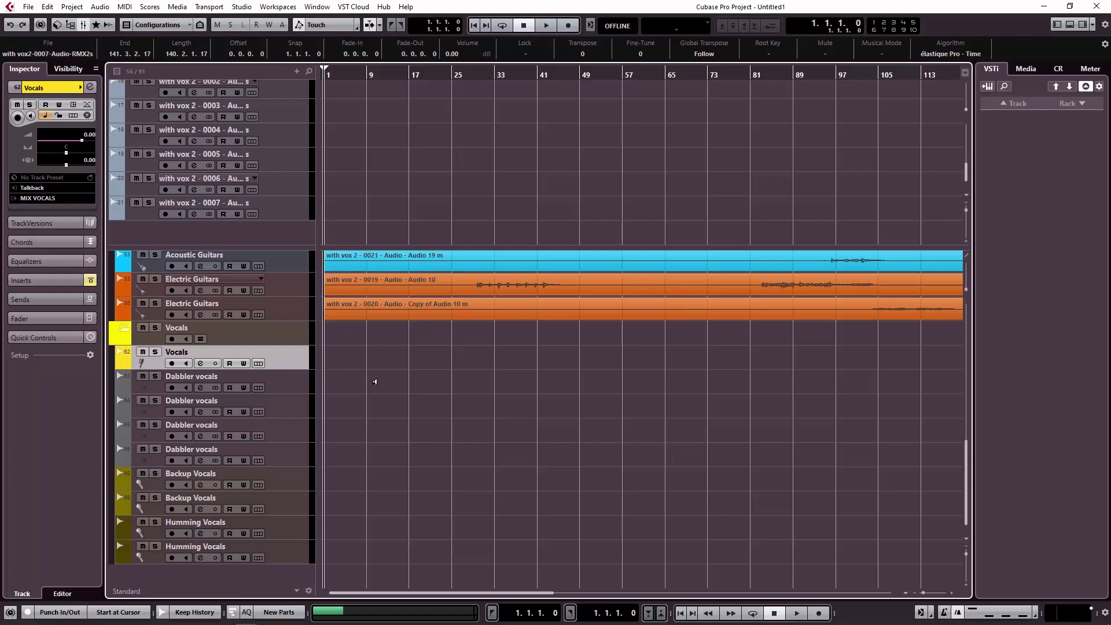
{"action": "left_click", "coordinate": [29, 8]}
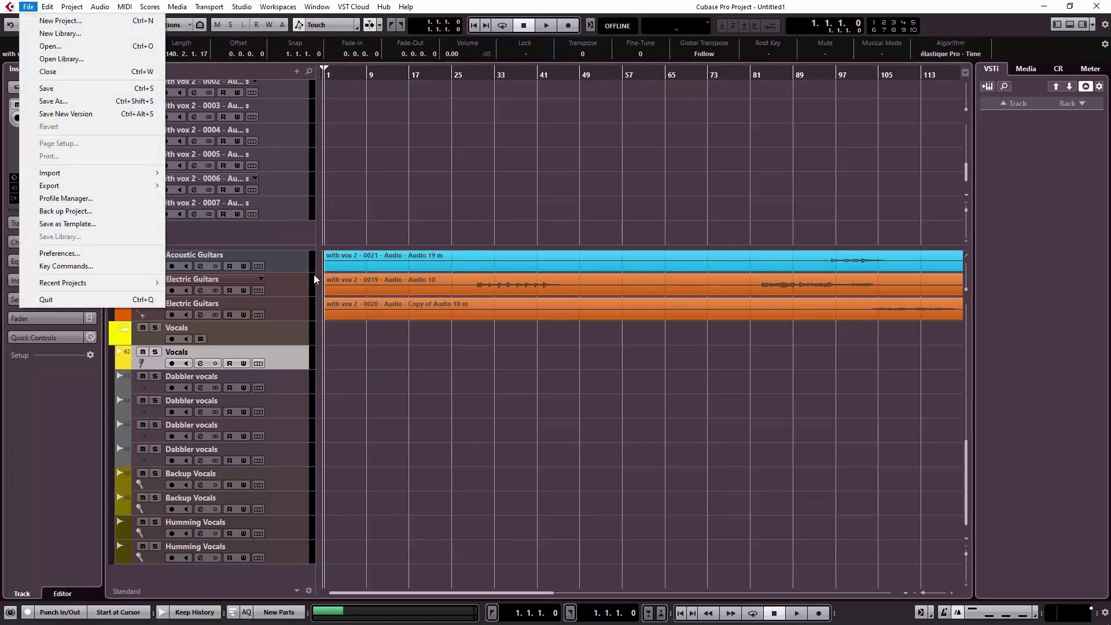
{"action": "left_click", "coordinate": [359, 176]}
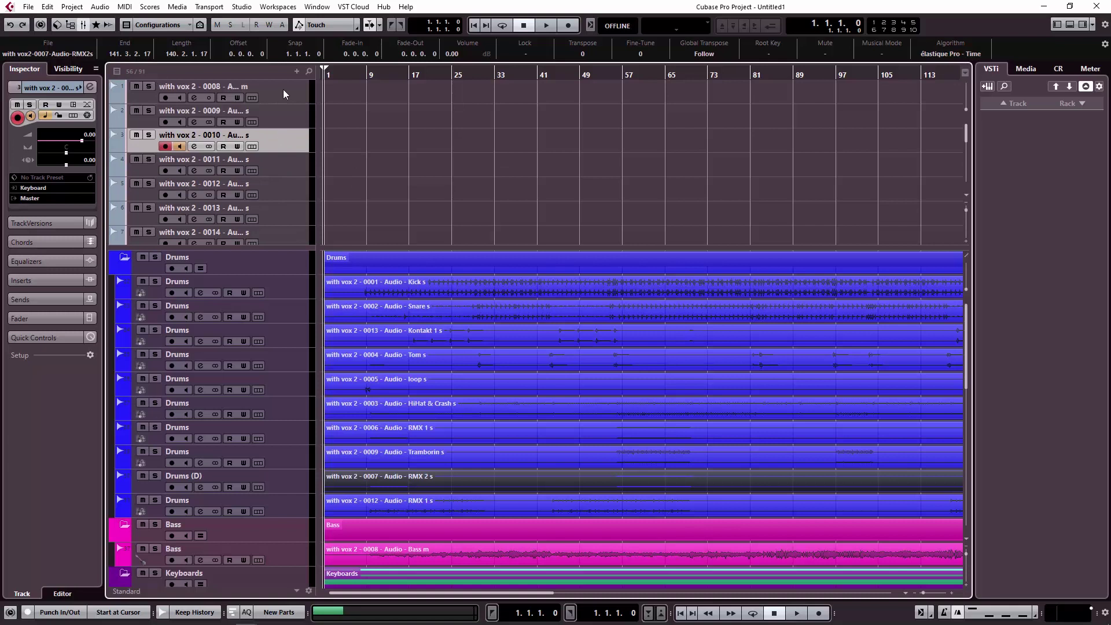
Remove all the emptied "with vox 2" import tracks from the upper track list.
{"action": "left_click_drag", "start_coordinate": [283, 89], "coordinate": [289, 206]}
{"action": "scroll", "coordinate": [308, 182], "scroll_direction": "down", "scroll_amount": 1}
{"action": "scroll", "coordinate": [288, 193], "scroll_direction": "down", "scroll_amount": 2}
{"action": "scroll", "coordinate": [287, 204], "scroll_direction": "down", "scroll_amount": 2}
{"action": "scroll", "coordinate": [308, 191], "scroll_direction": "down", "scroll_amount": 2}
{"action": "right_click", "coordinate": [289, 206]}
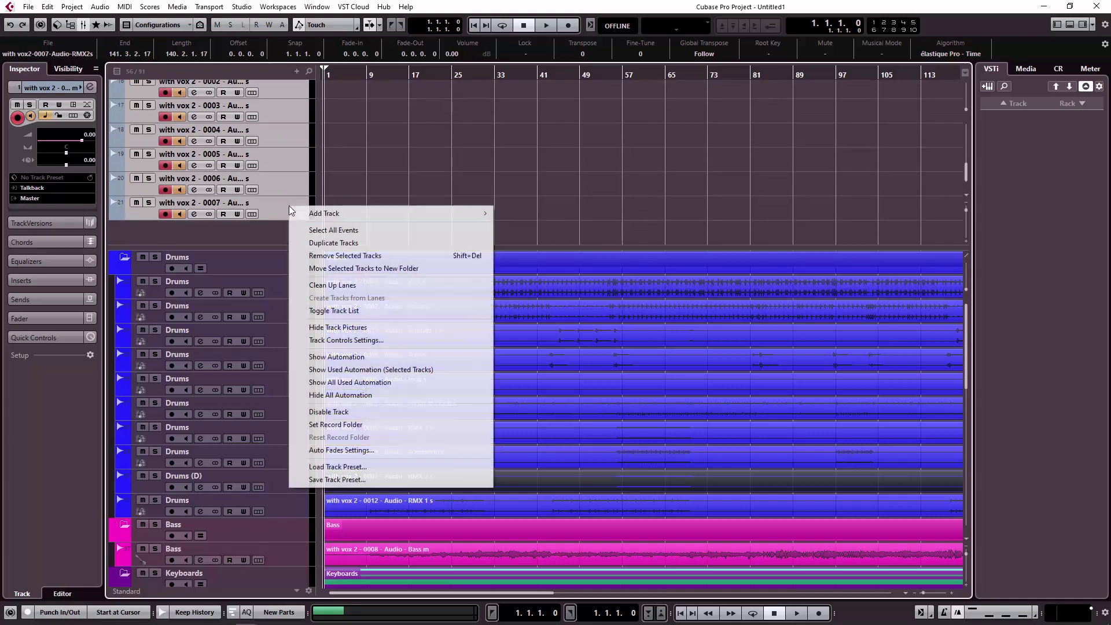
{"action": "left_click", "coordinate": [345, 256]}
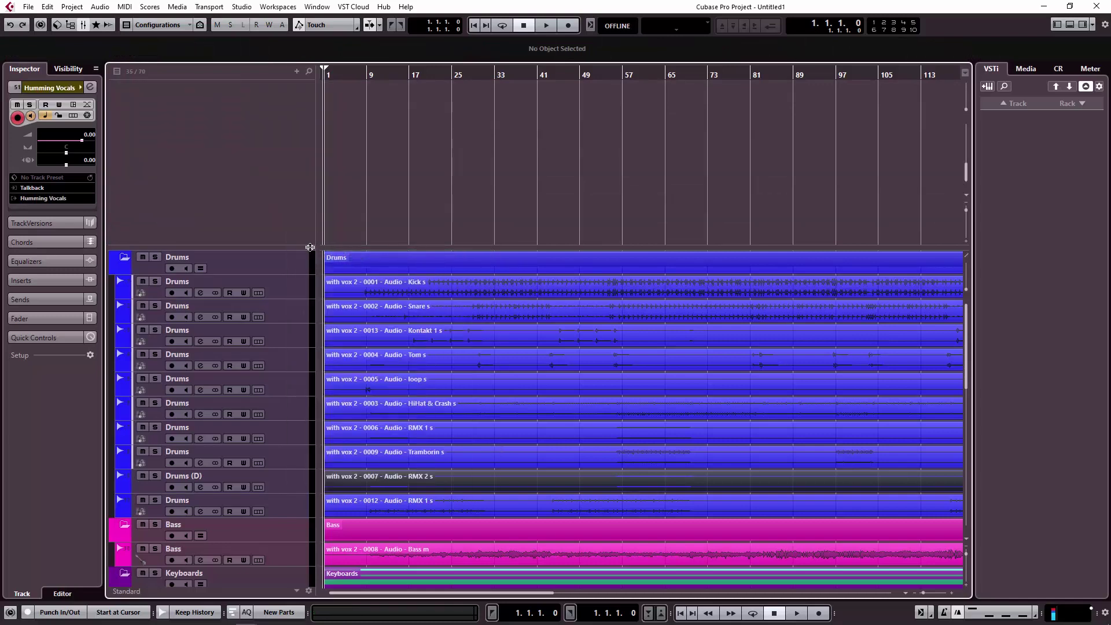
Close the emptied upper track list, review the arranged tracks, and disarm recording on the last Humming Vocals track.
{"action": "scroll", "coordinate": [298, 247], "scroll_direction": "down", "scroll_amount": 5}
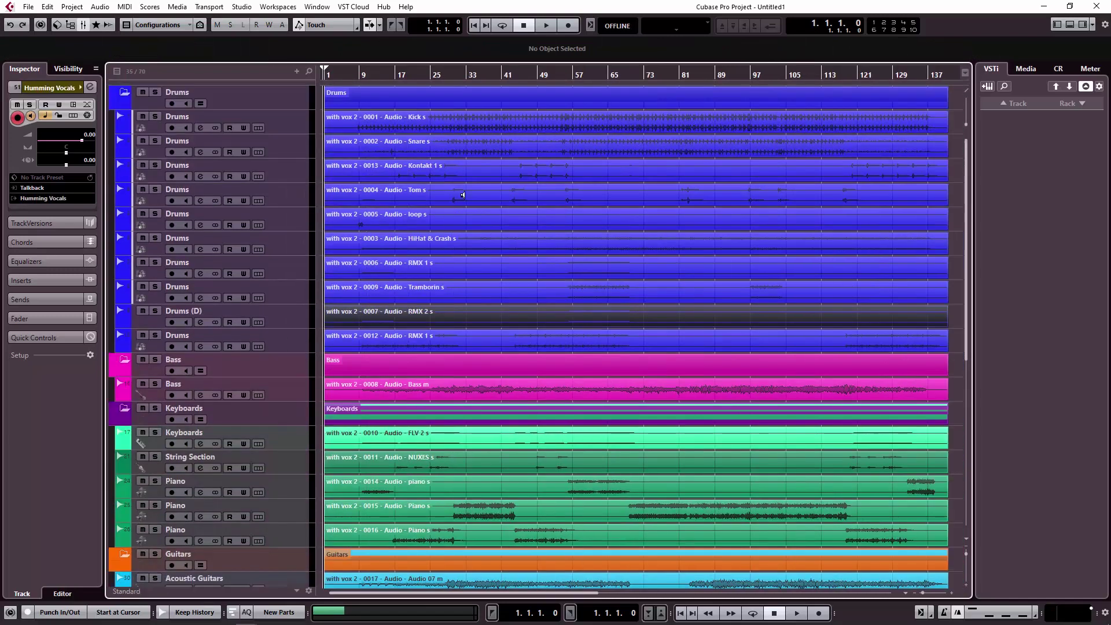
{"action": "key", "text": "g"}
{"action": "key", "text": "h"}
{"action": "scroll", "coordinate": [648, 217], "scroll_direction": "down", "scroll_amount": 5}
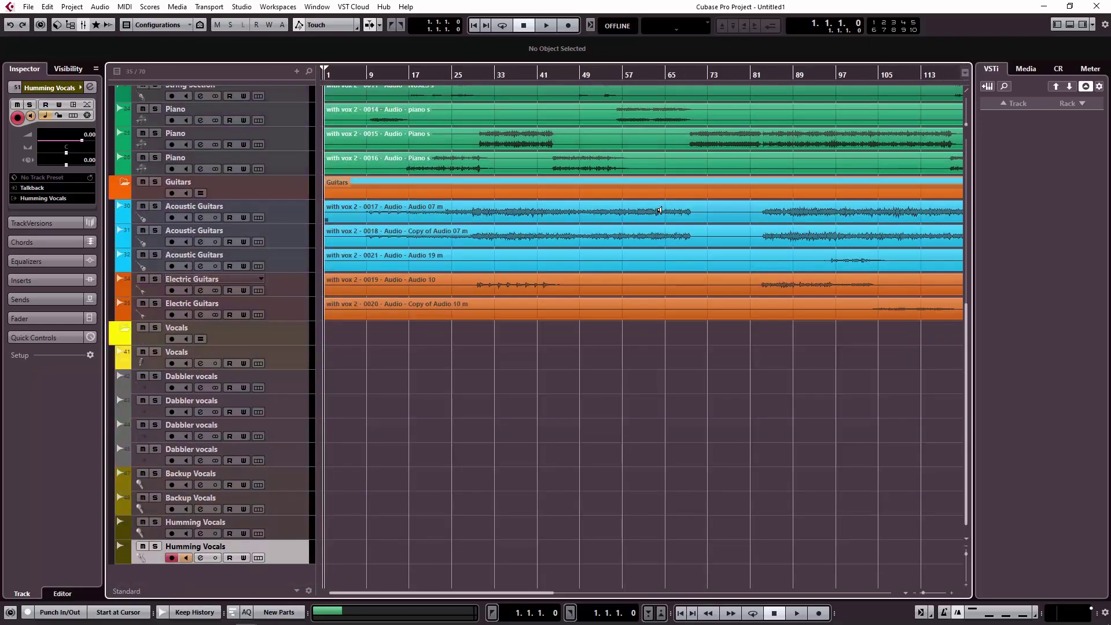
{"action": "scroll", "coordinate": [660, 210], "scroll_direction": "up", "scroll_amount": 5}
{"action": "scroll", "coordinate": [237, 545], "scroll_direction": "down", "scroll_amount": 5}
{"action": "left_click", "coordinate": [172, 557]}
{"action": "scroll", "coordinate": [171, 554], "scroll_direction": "up", "scroll_amount": 5}
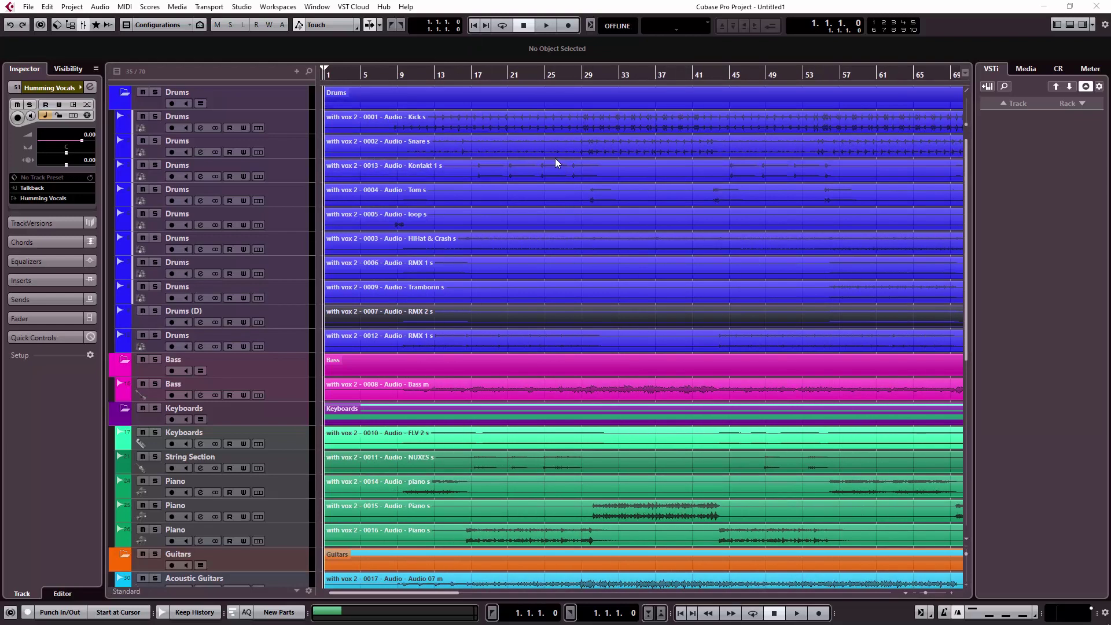
Open the MixConsole and play the project from the start to about bar 15 to check the signal on each channel.
{"action": "key", "text": "F3"}
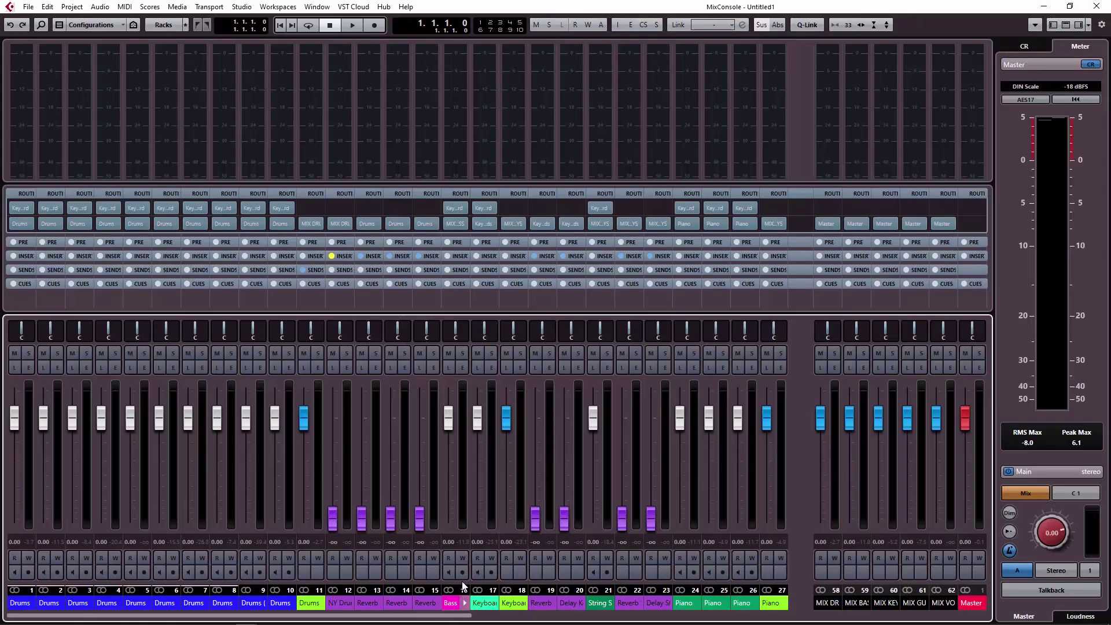
{"action": "key", "text": "space"}
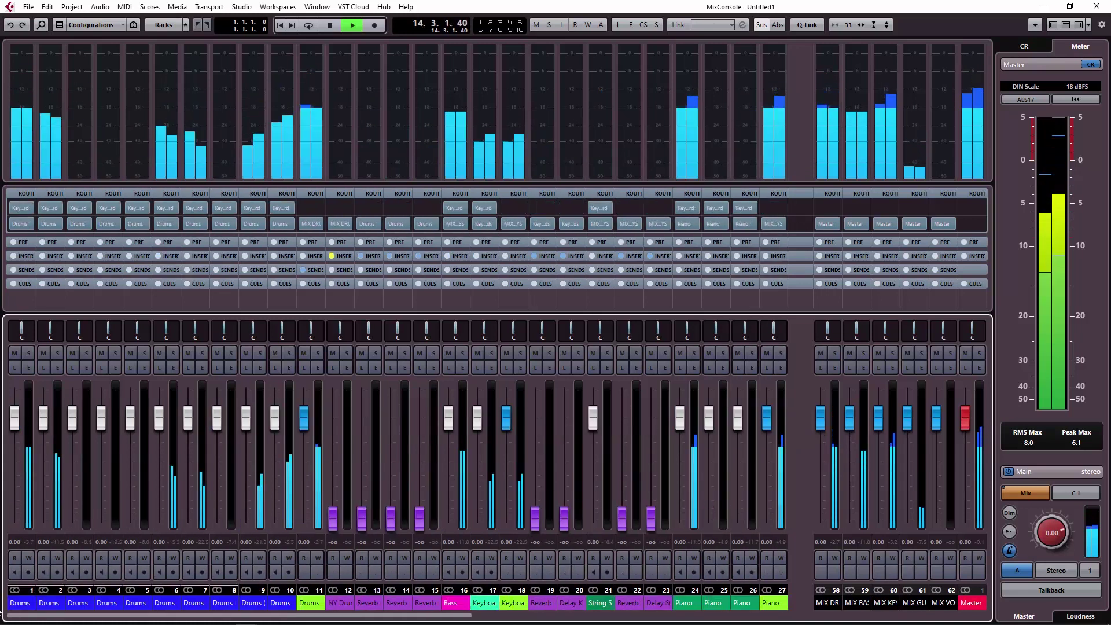
{"action": "key", "text": "space"}
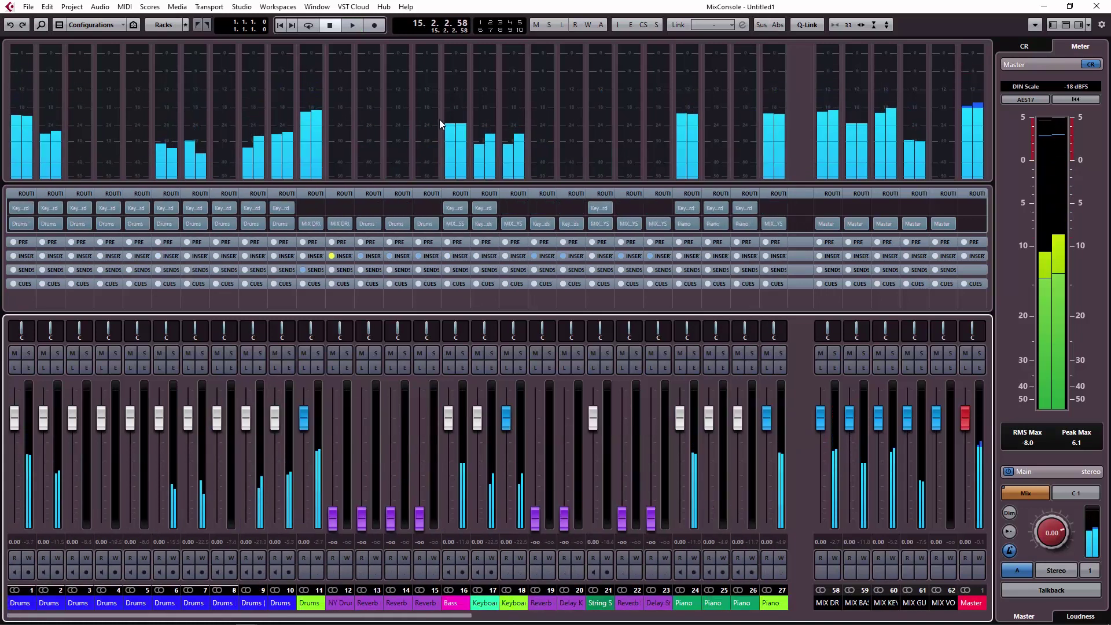